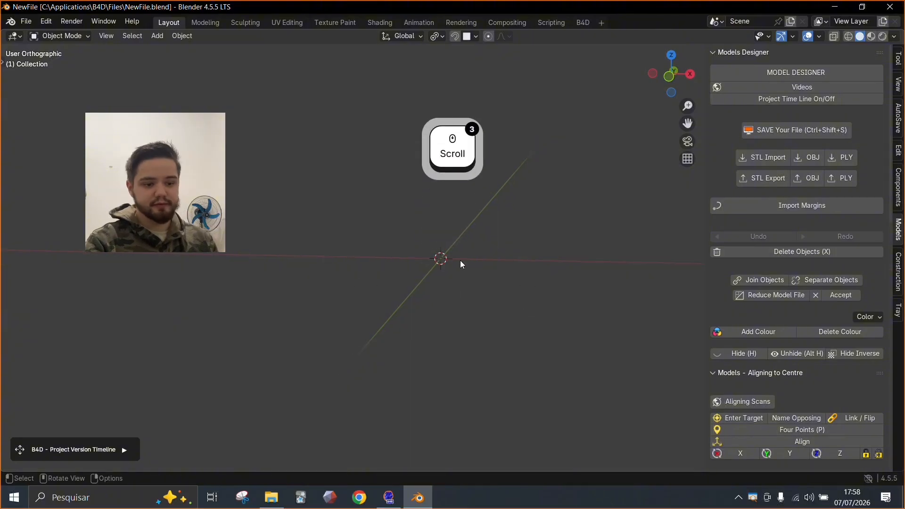
# Import modelo superior fechado.stl from the caso gepeto folder into the scene at scale 1.000 with mesh validation
pyautogui.moveTo(460, 261)
pyautogui.mouseDown(button='middle')
pyautogui.moveTo(477, 266)
pyautogui.moveTo(460, 267)
pyautogui.mouseUp(button='middle')
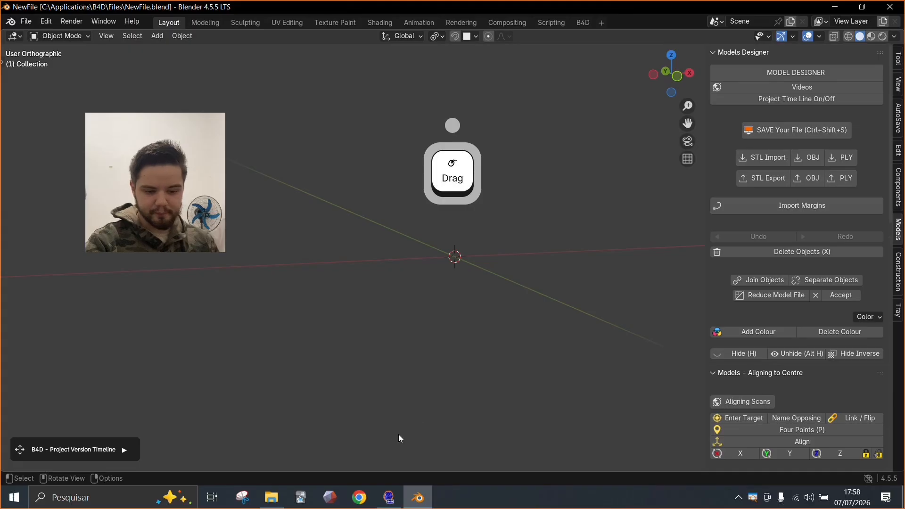
pyautogui.moveTo(272, 501)
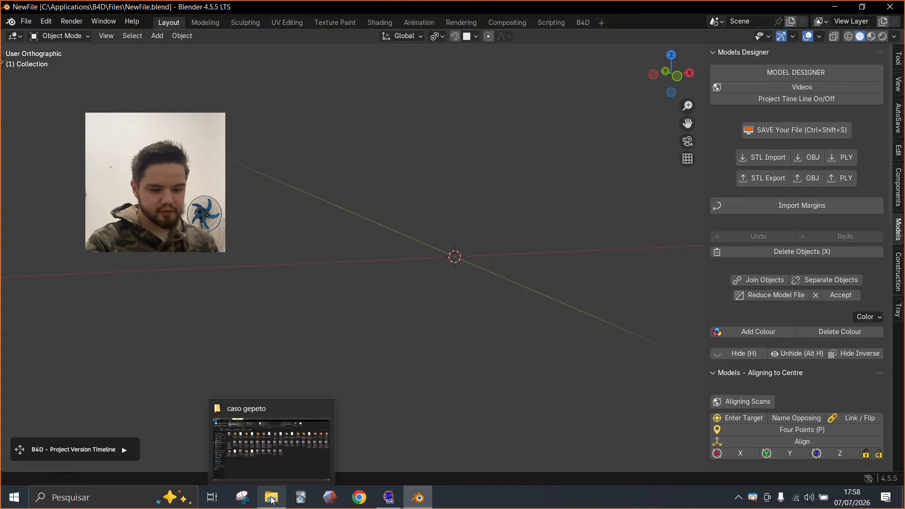
pyautogui.click(273, 466)
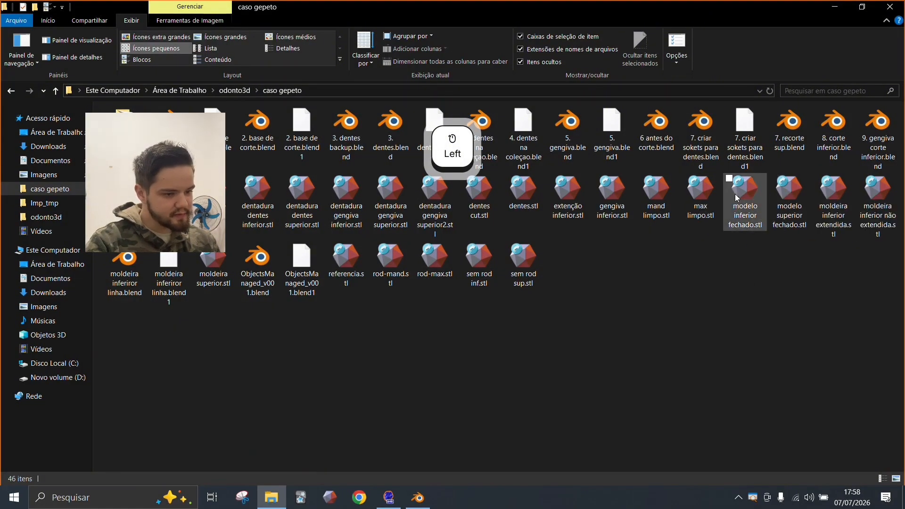
pyautogui.moveTo(790, 188); pyautogui.dragTo(419, 313)
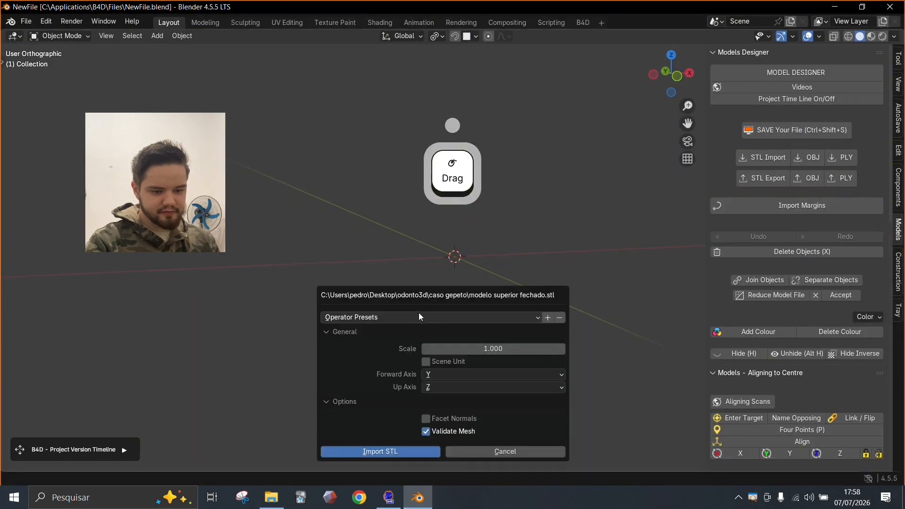
pyautogui.click(383, 451)
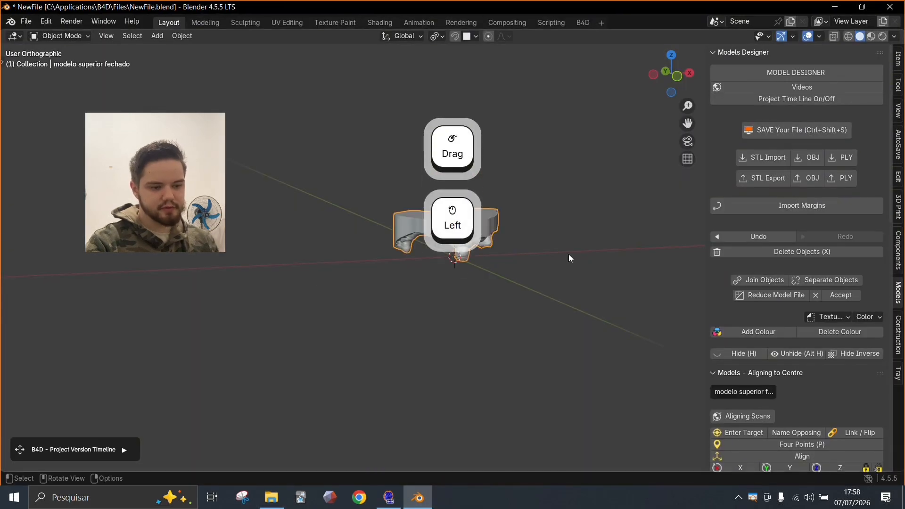
# Inspect the imported upper model from several sides and bring up the upper tray design tools
pyautogui.scroll(4, 421, 249)
pyautogui.moveTo(530, 245); pyautogui.dragTo(492, 231, button='middle')
pyautogui.scroll(1, 491, 231)
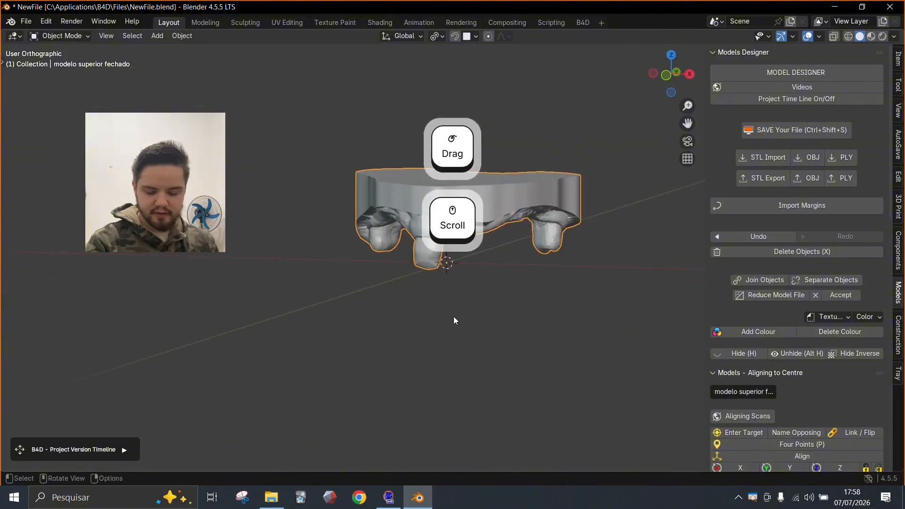
pyautogui.scroll(1, 460, 297)
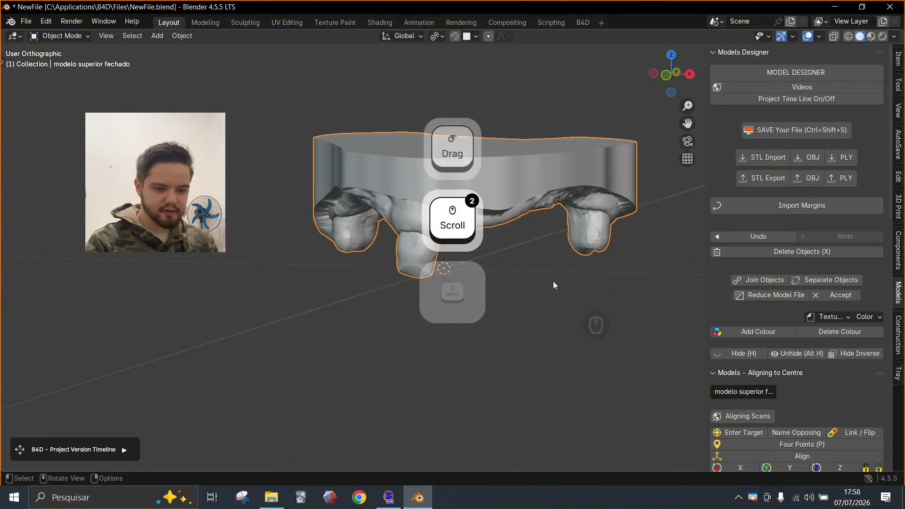
pyautogui.moveTo(554, 283); pyautogui.dragTo(477, 310, button='middle')
pyautogui.click(898, 377)
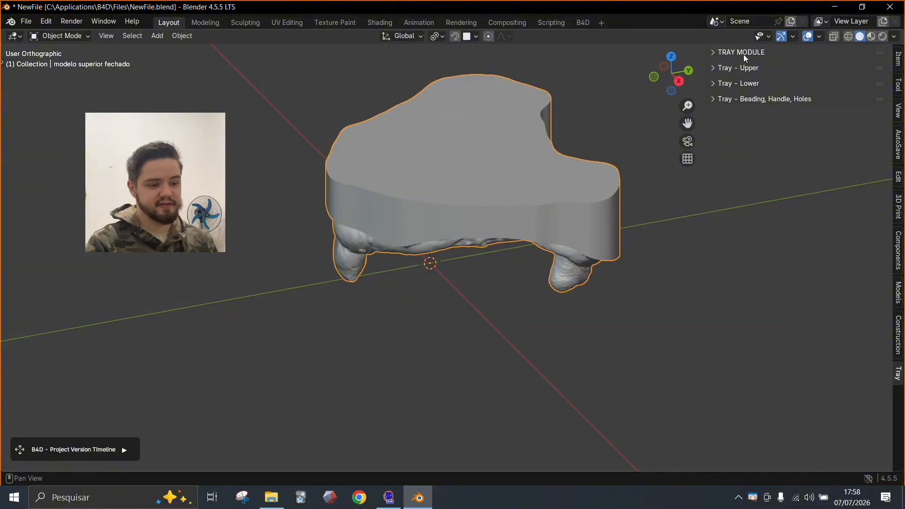
pyautogui.moveTo(560, 210); pyautogui.dragTo(578, 162, button='middle')
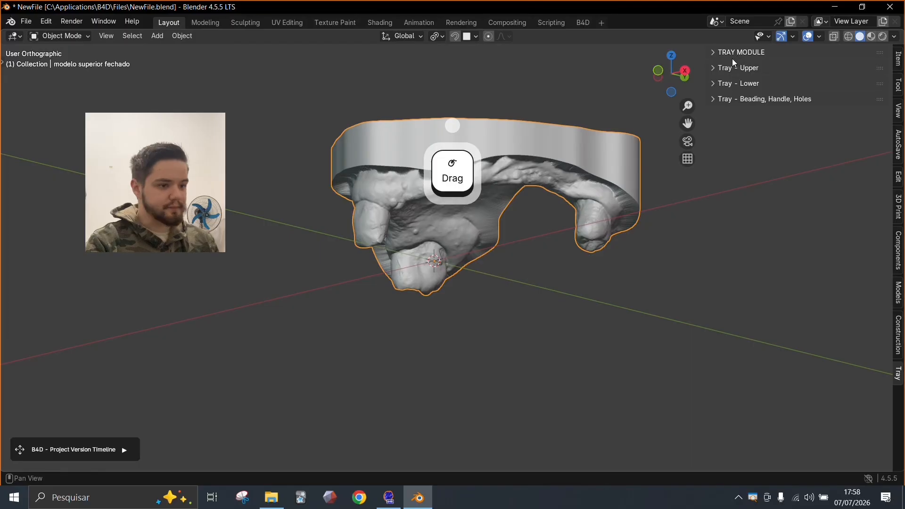
pyautogui.moveTo(495, 247); pyautogui.dragTo(558, 225, button='middle')
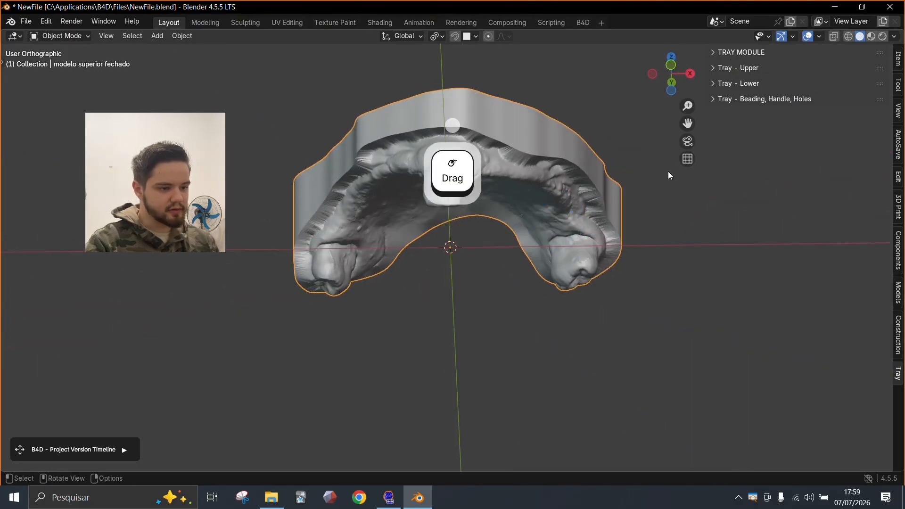
pyautogui.click(733, 69)
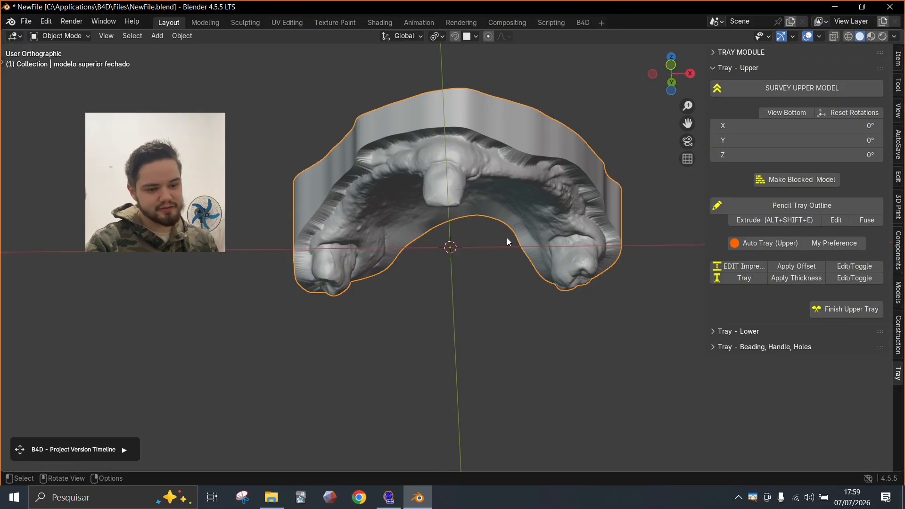
# Survey the upper model with a tilt of about 4.35° around X and make the blocked model from it
pyautogui.moveTo(507, 238)
pyautogui.mouseDown(button='middle')
pyautogui.moveTo(506, 214)
pyautogui.moveTo(510, 225)
pyautogui.mouseUp(button='middle')
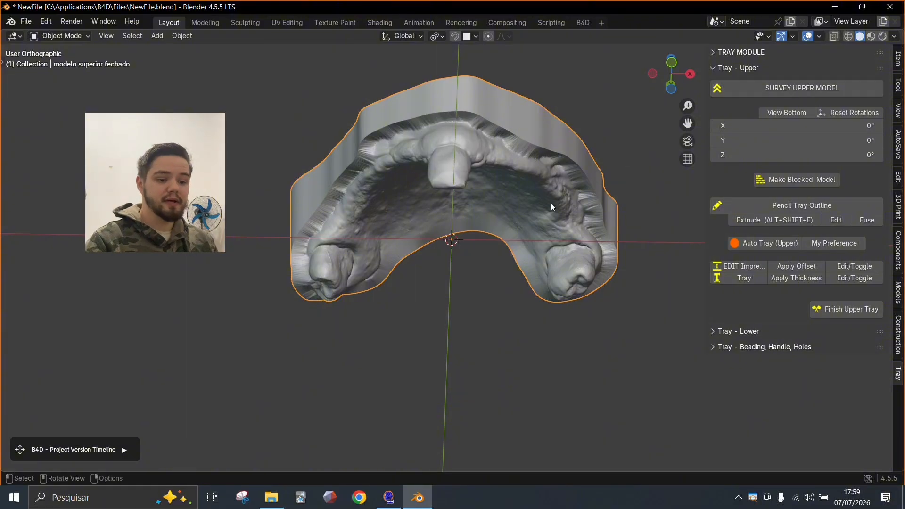
pyautogui.moveTo(485, 267); pyautogui.dragTo(561, 190, button='middle')
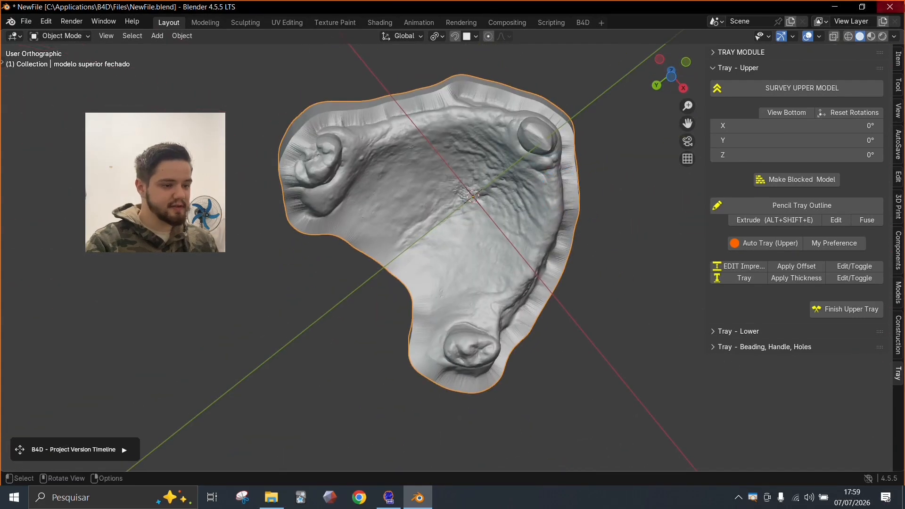
pyautogui.click(435, 165)
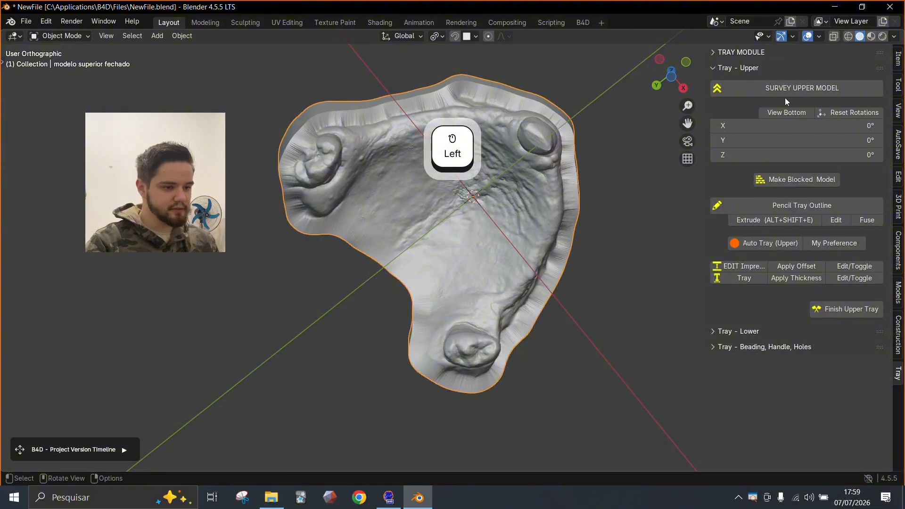
pyautogui.click(818, 87)
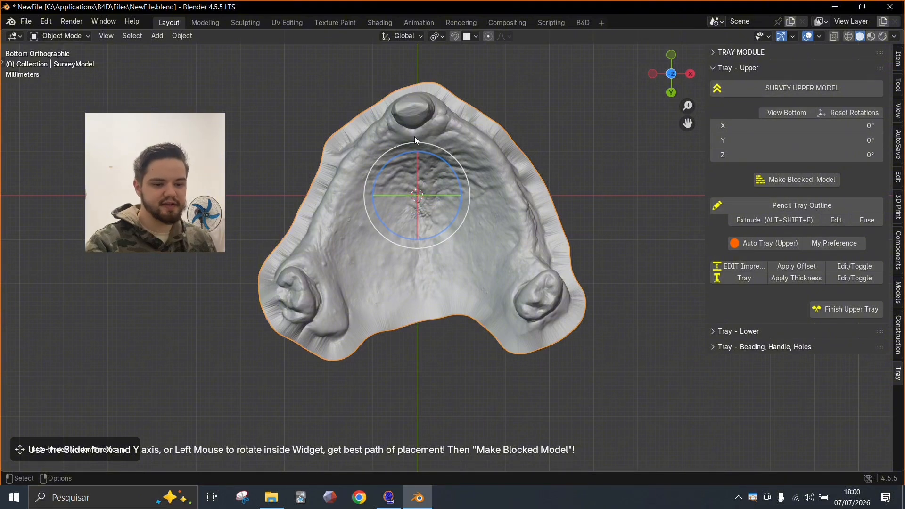
pyautogui.moveTo(417, 163); pyautogui.dragTo(428, 166)
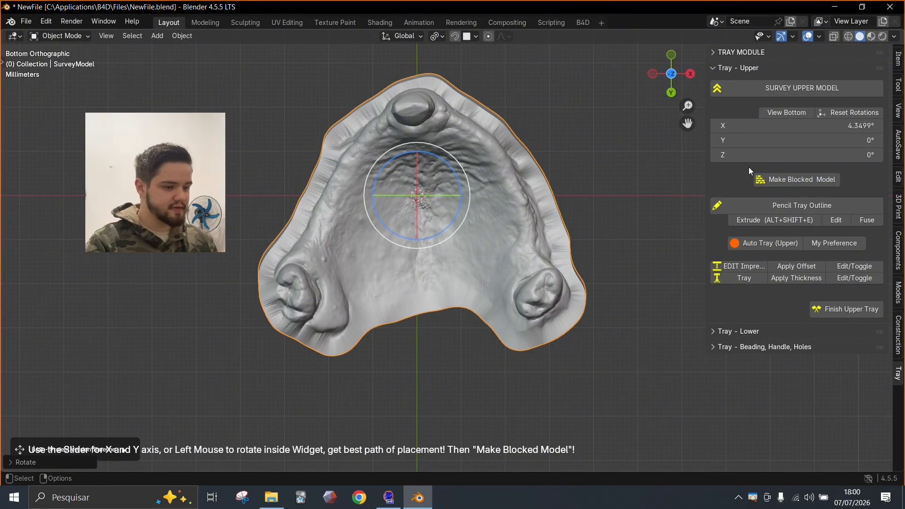
pyautogui.click(791, 183)
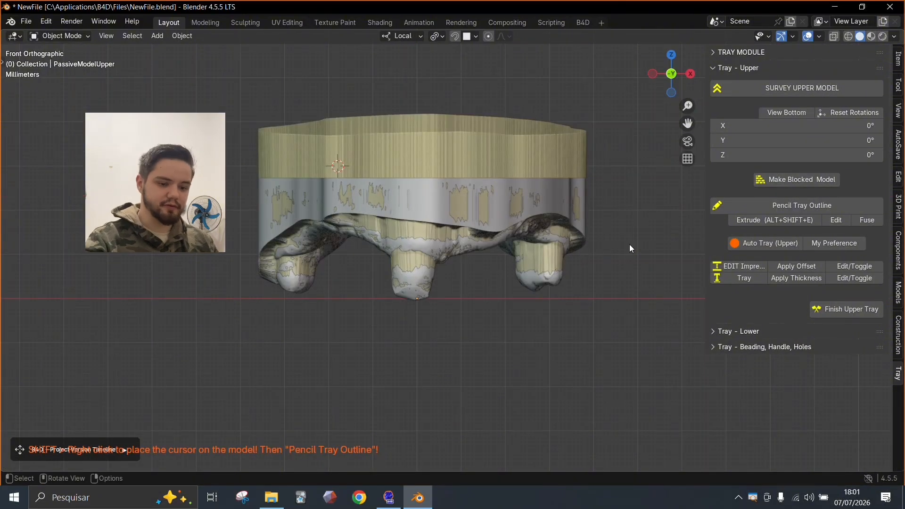
# Examine the blocked-out undercuts around the prepared teeth, palate, ridge and outer border of the model
pyautogui.scroll(3, 430, 264)
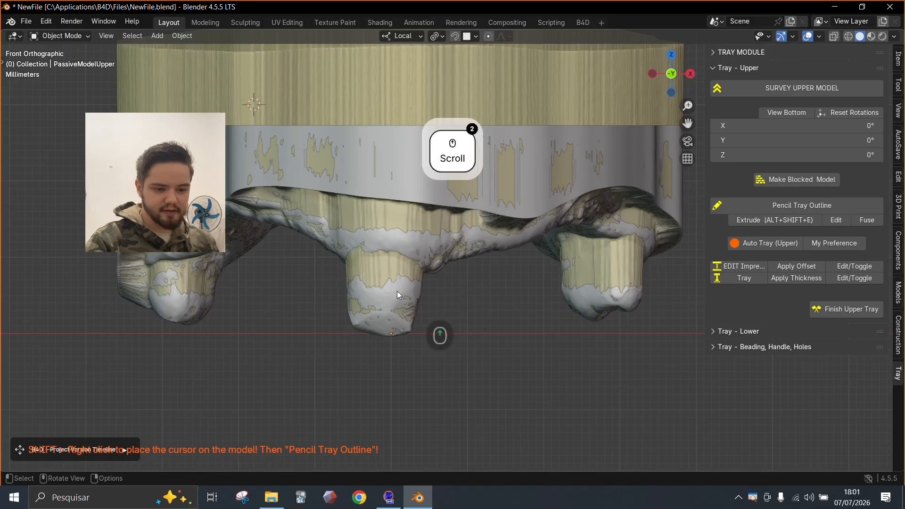
pyautogui.scroll(3, 397, 291)
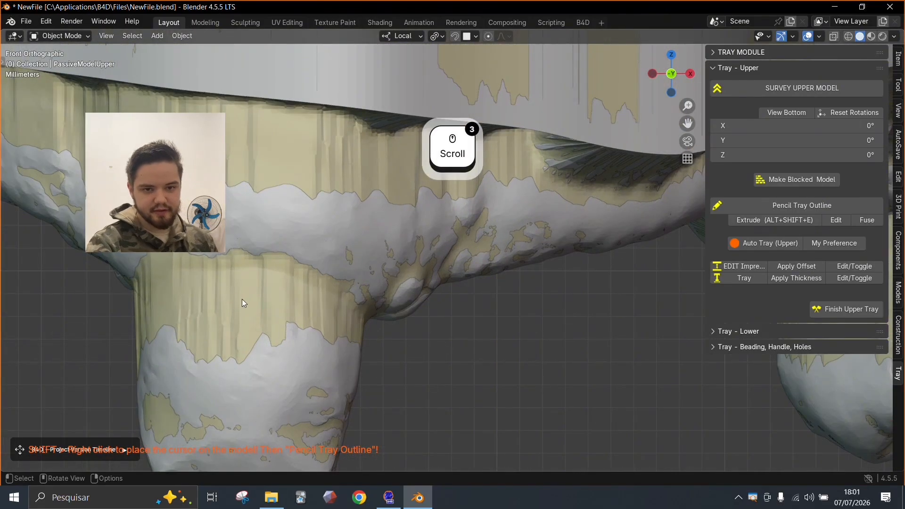
pyautogui.moveTo(271, 296); pyautogui.dragTo(238, 291, button='middle')
pyautogui.scroll(-4, 259, 277)
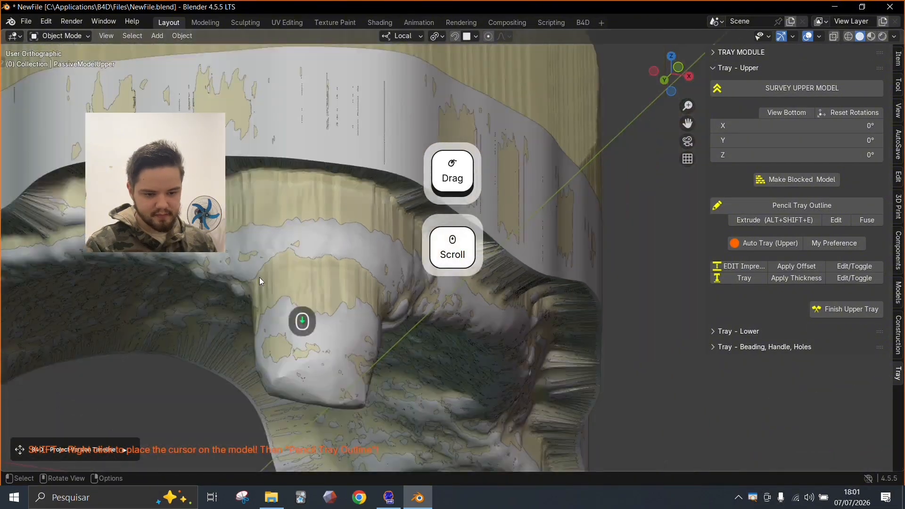
pyautogui.moveTo(436, 325); pyautogui.dragTo(426, 165, button='middle')
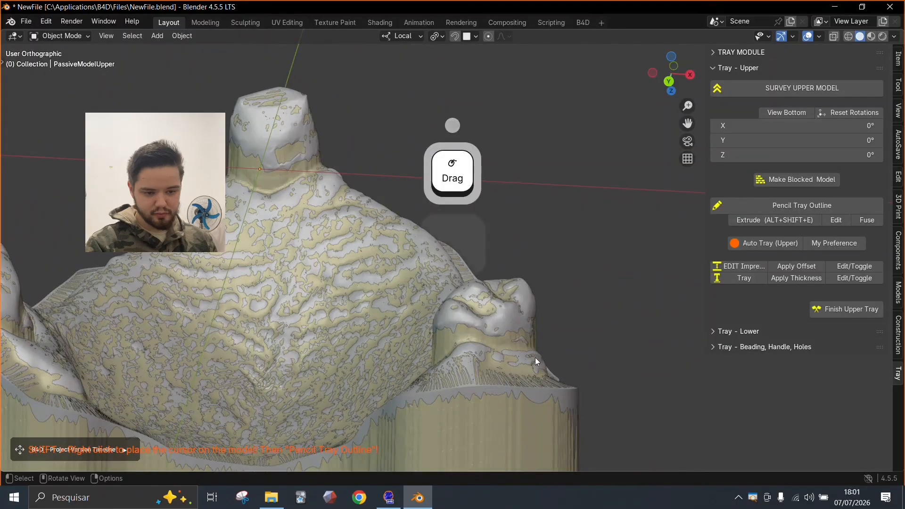
pyautogui.moveTo(535, 358); pyautogui.dragTo(466, 386, button='middle')
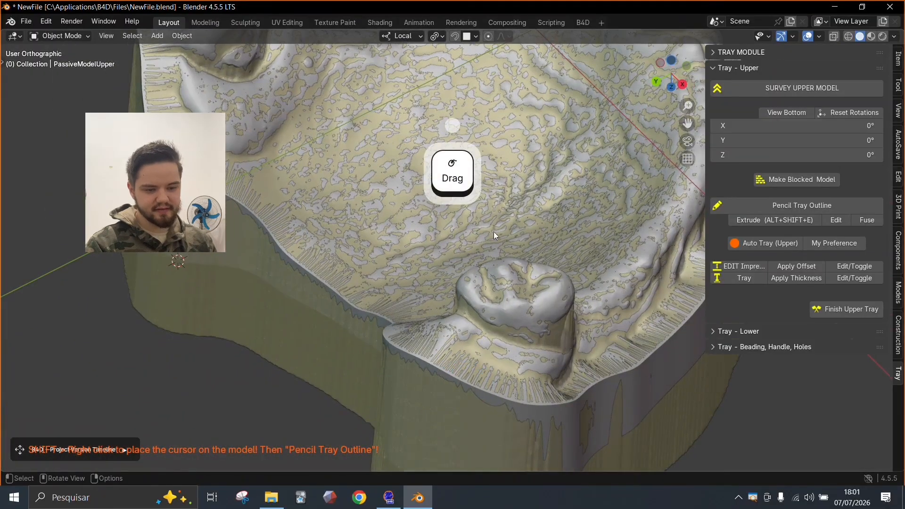
pyautogui.keyDown('shift'); pyautogui.moveTo(525, 216); pyautogui.dragTo(370, 271, button='middle'); pyautogui.keyUp('shift')
pyautogui.scroll(-2, 492, 278)
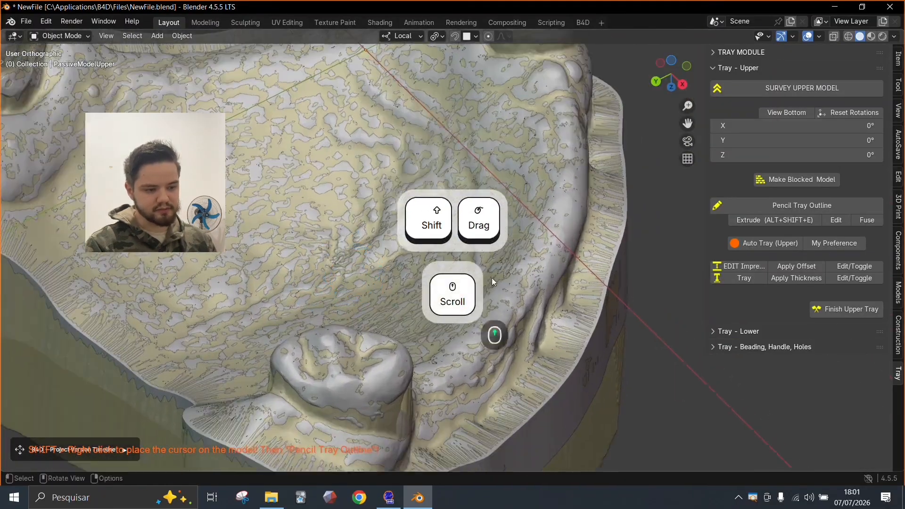
pyautogui.scroll(-2, 490, 236)
pyautogui.scroll(-2, 519, 283)
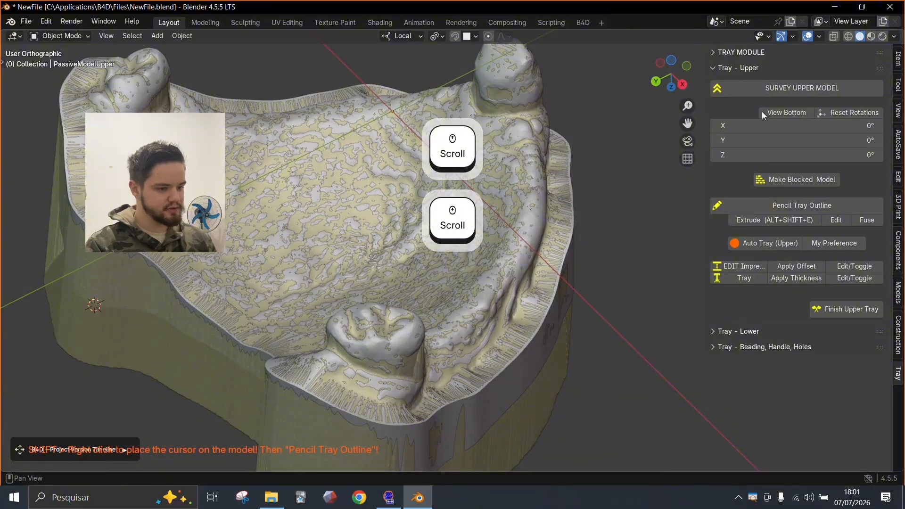
pyautogui.moveTo(579, 304); pyautogui.dragTo(518, 264, button='middle')
pyautogui.keyDown('shift'); pyautogui.moveTo(607, 306); pyautogui.dragTo(419, 302, button='middle'); pyautogui.keyUp('shift')
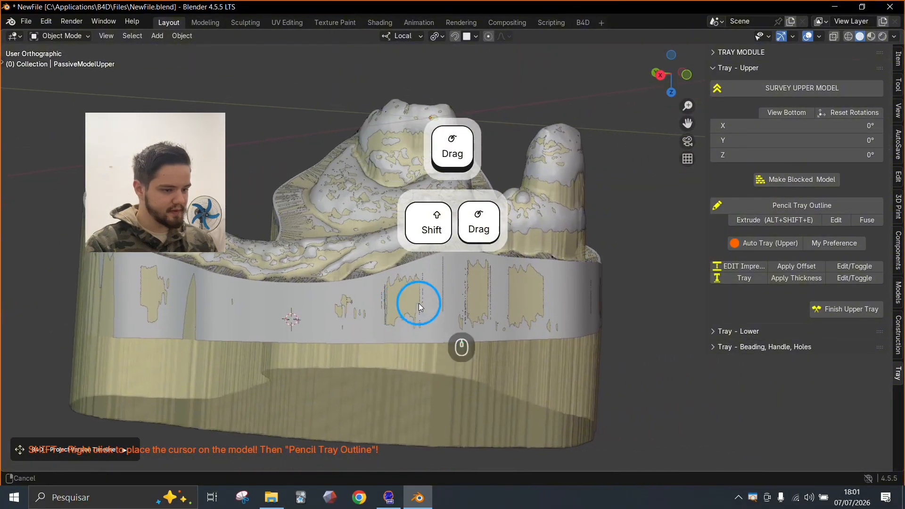
pyautogui.moveTo(533, 278); pyautogui.dragTo(556, 282, button='middle')
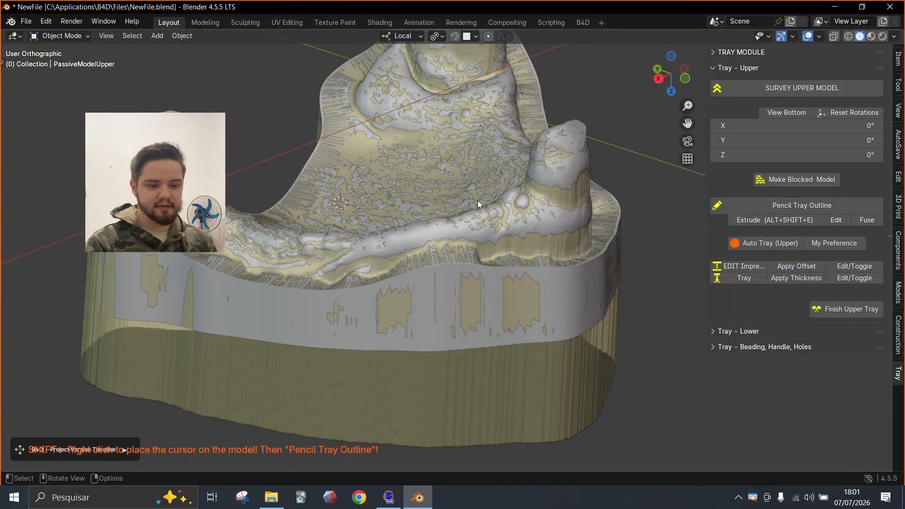
# Place the 3D cursor on the outer slope just below the ridge, between the front and back teeth
pyautogui.keyDown('shift'); pyautogui.moveTo(315, 193); pyautogui.dragTo(316, 259, button='middle'); pyautogui.keyUp('shift')
pyautogui.scroll(4, 315, 258)
pyautogui.moveTo(349, 287)
pyautogui.mouseDown(button='middle')
pyautogui.moveTo(335, 298)
pyautogui.moveTo(333, 284)
pyautogui.mouseUp(button='middle')
pyautogui.scroll(-2, 329, 321)
pyautogui.keyDown('shift'); pyautogui.moveTo(342, 210); pyautogui.dragTo(345, 171, button='middle'); pyautogui.keyUp('shift')
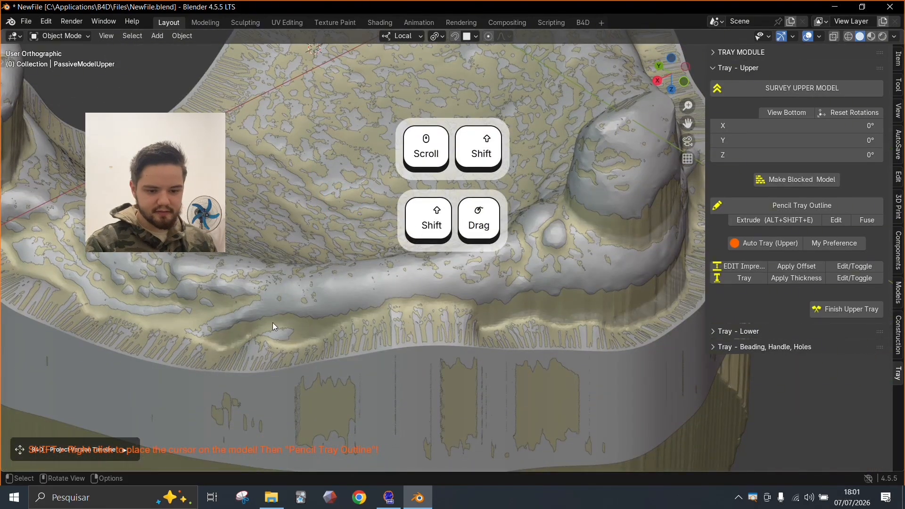
pyautogui.moveTo(387, 323); pyautogui.dragTo(389, 293, button='middle')
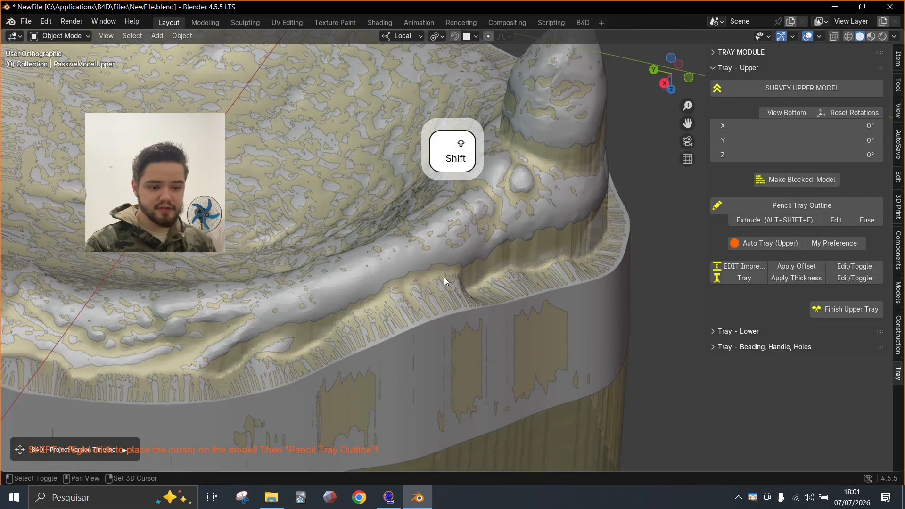
pyautogui.keyDown('shift'); pyautogui.rightClick(404, 285); pyautogui.keyUp('shift')
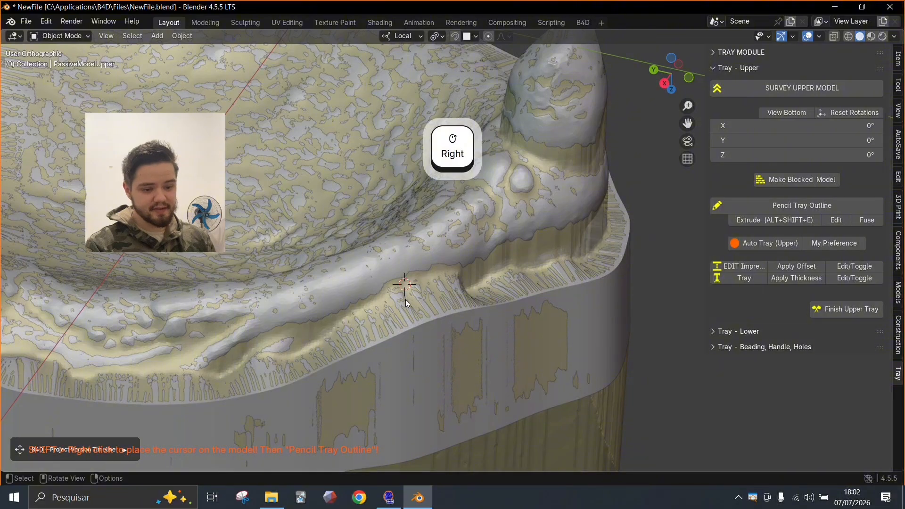
# Move the 3D cursor up onto the crest of the ridge between the front and back teeth
pyautogui.moveTo(394, 304); pyautogui.dragTo(349, 322, button='middle')
pyautogui.scroll(-1, 373, 203)
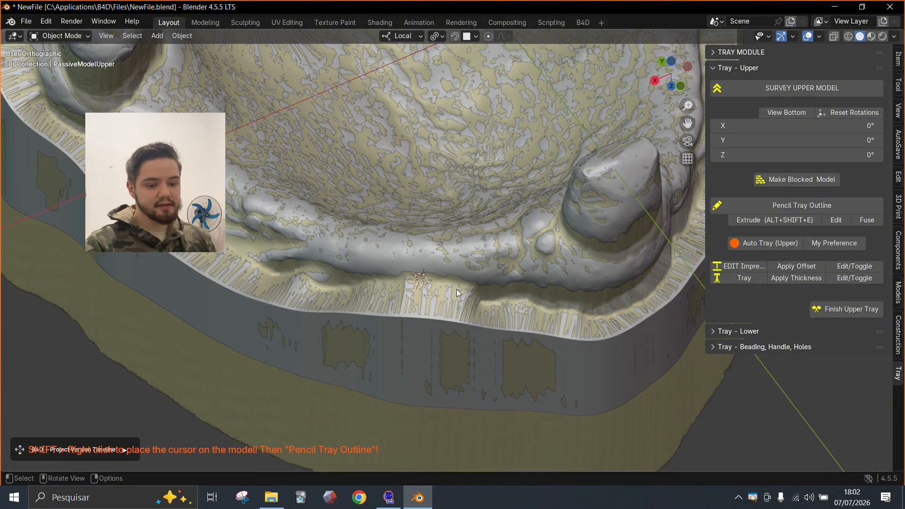
pyautogui.scroll(2, 422, 287)
pyautogui.moveTo(410, 312); pyautogui.dragTo(355, 256, button='middle')
pyautogui.scroll(4, 378, 265)
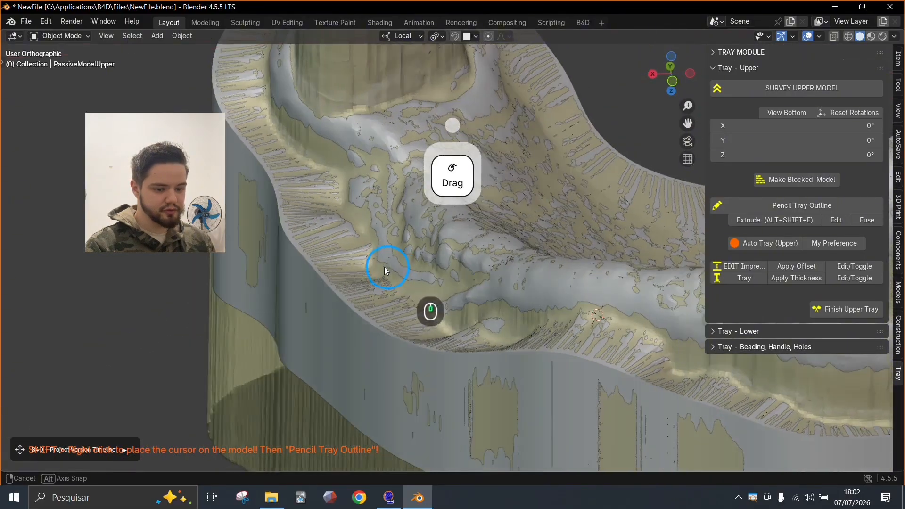
pyautogui.press('shift')
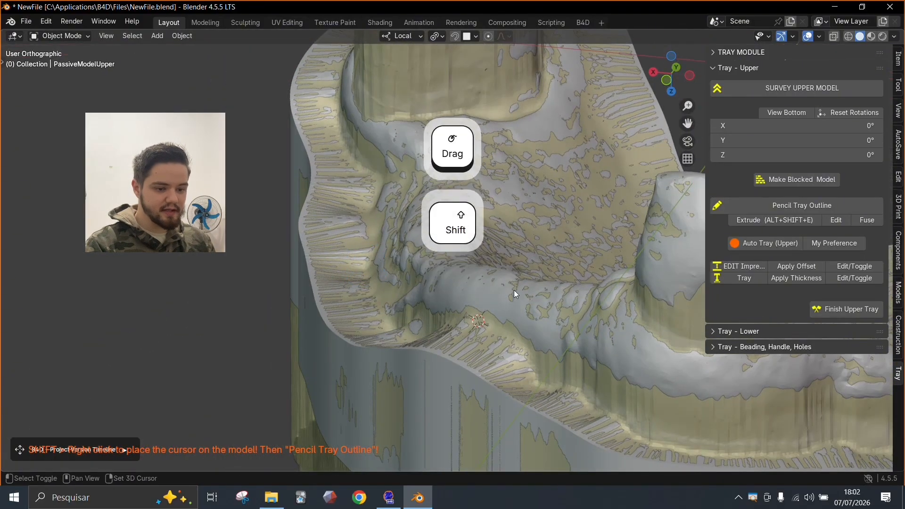
pyautogui.keyDown('shift'); pyautogui.rightClick(489, 289); pyautogui.keyUp('shift')
pyautogui.keyDown('shift'); pyautogui.moveTo(488, 289); pyautogui.dragTo(360, 261, button='middle'); pyautogui.keyUp('shift')
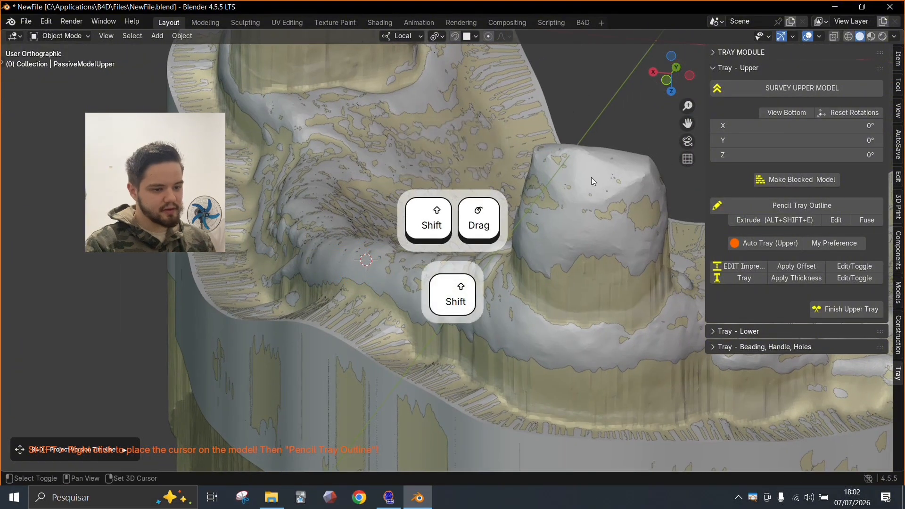
# Try several 3D cursor positions on the front tooth, ending on the middle of its outer face
pyautogui.keyDown('shift'); pyautogui.rightClick(592, 178); pyautogui.keyUp('shift')
pyautogui.keyDown('shift'); pyautogui.rightClick(583, 240); pyautogui.keyUp('shift')
pyautogui.keyDown('shift'); pyautogui.rightClick(602, 292); pyautogui.keyUp('shift')
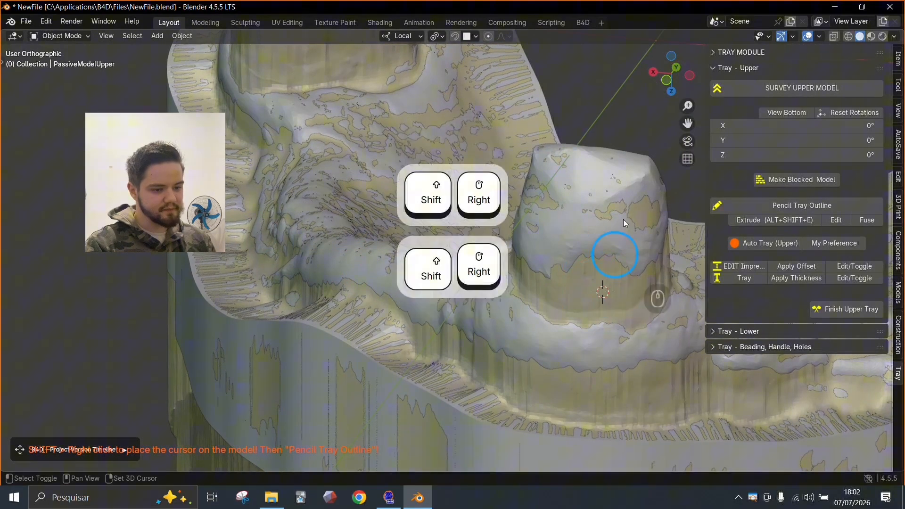
pyautogui.keyDown('shift'); pyautogui.rightClick(576, 209); pyautogui.keyUp('shift')
pyautogui.keyDown('shift'); pyautogui.rightClick(585, 229); pyautogui.keyUp('shift')
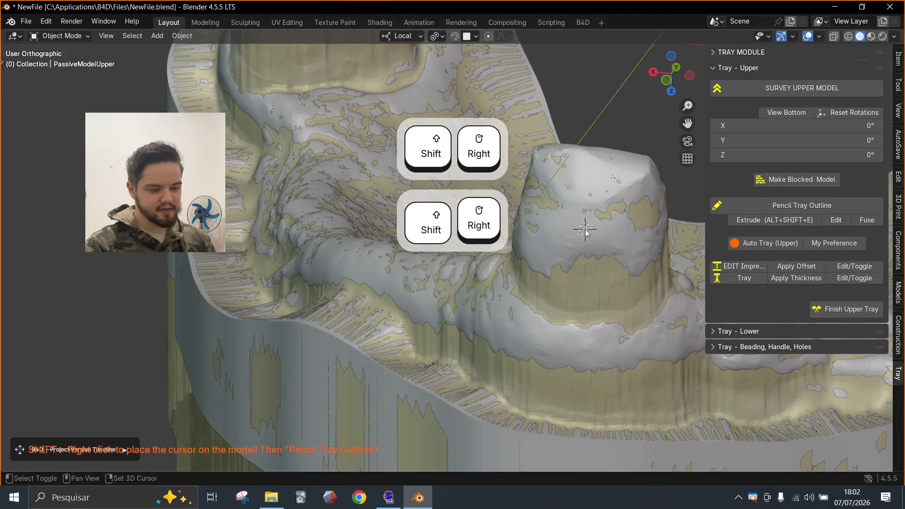
# Place the 3D cursor on the outer border beside the front tooth and try to start the pencil tray outline
pyautogui.moveTo(614, 248); pyautogui.dragTo(349, 261, button='middle')
pyautogui.scroll(1, 590, 256)
pyautogui.moveTo(499, 281); pyautogui.dragTo(576, 309, button='middle')
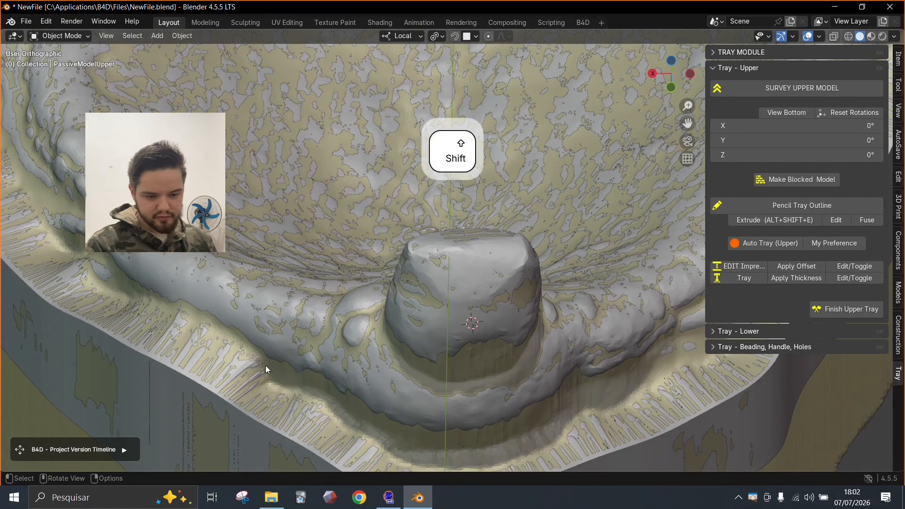
pyautogui.keyDown('shift'); pyautogui.rightClick(242, 341); pyautogui.keyUp('shift')
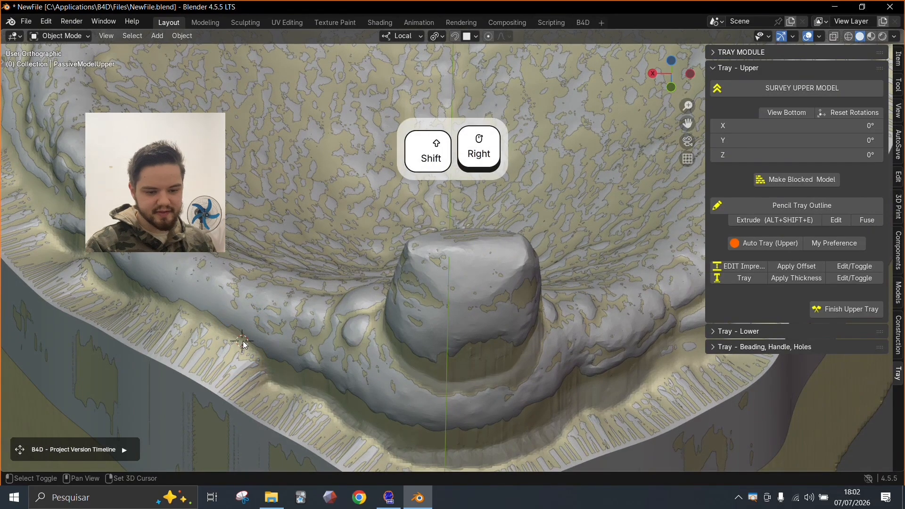
pyautogui.keyDown('shift'); pyautogui.moveTo(304, 295); pyautogui.dragTo(313, 242, button='middle'); pyautogui.keyUp('shift')
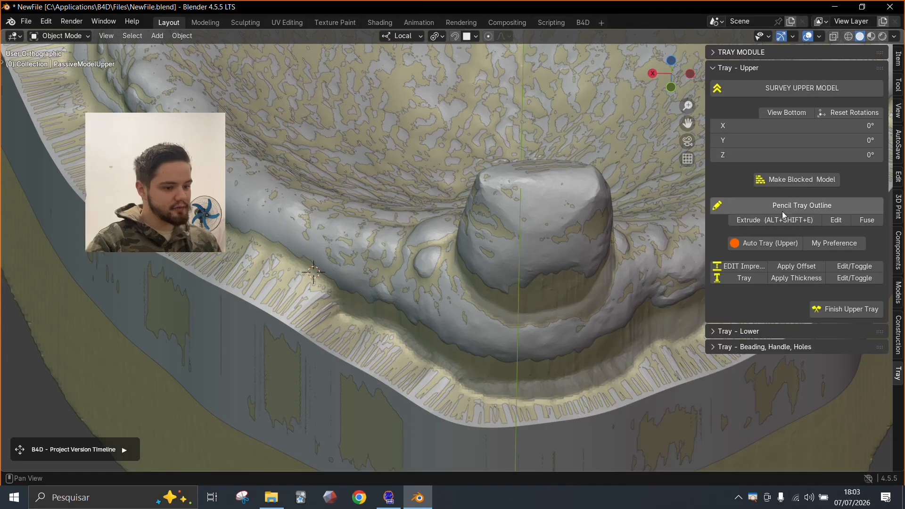
pyautogui.click(825, 207)
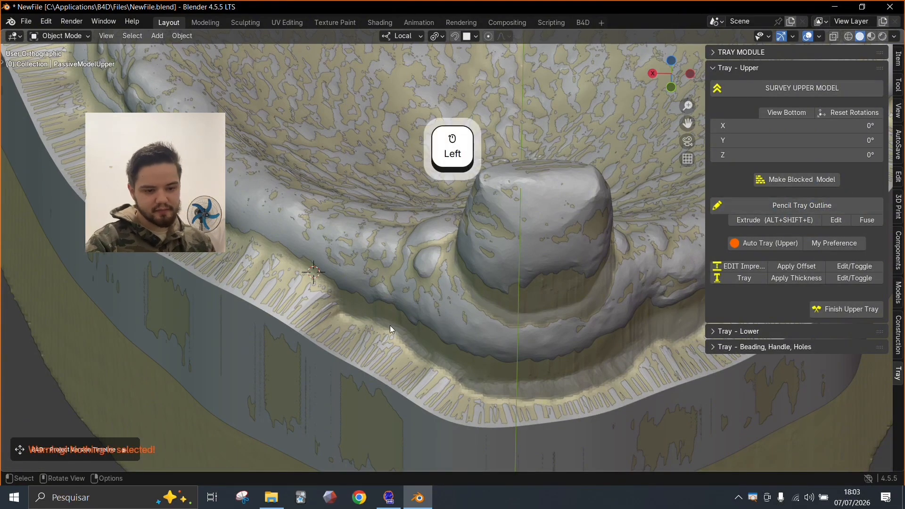
# Shift the 3D cursor slightly along the outer border toward the front tooth and select the blocked model PassiveModelUpper
pyautogui.moveTo(55, 450); pyautogui.dragTo(50, 397)
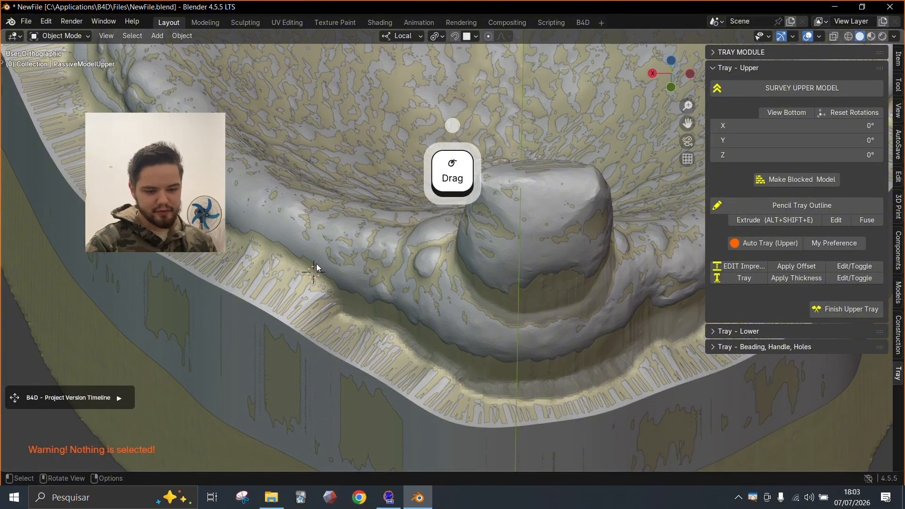
pyautogui.keyDown('shift'); pyautogui.rightClick(333, 282); pyautogui.keyUp('shift')
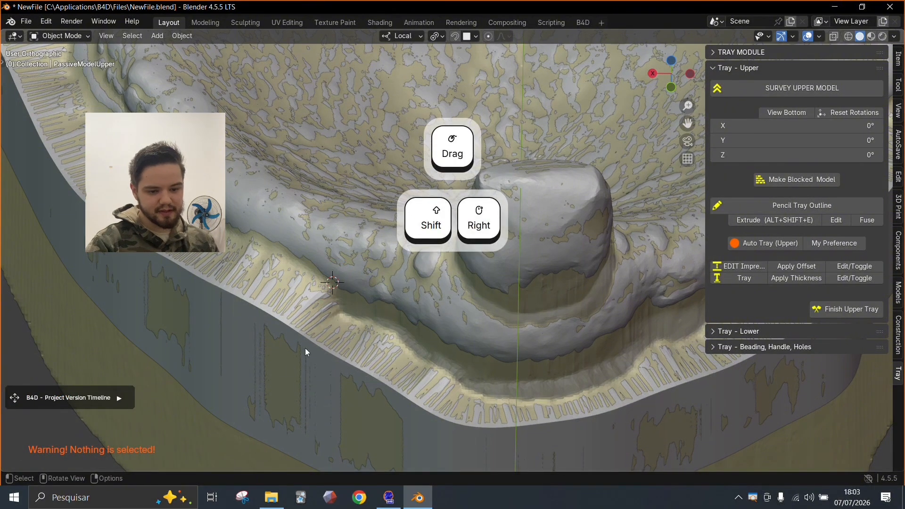
pyautogui.click(177, 429)
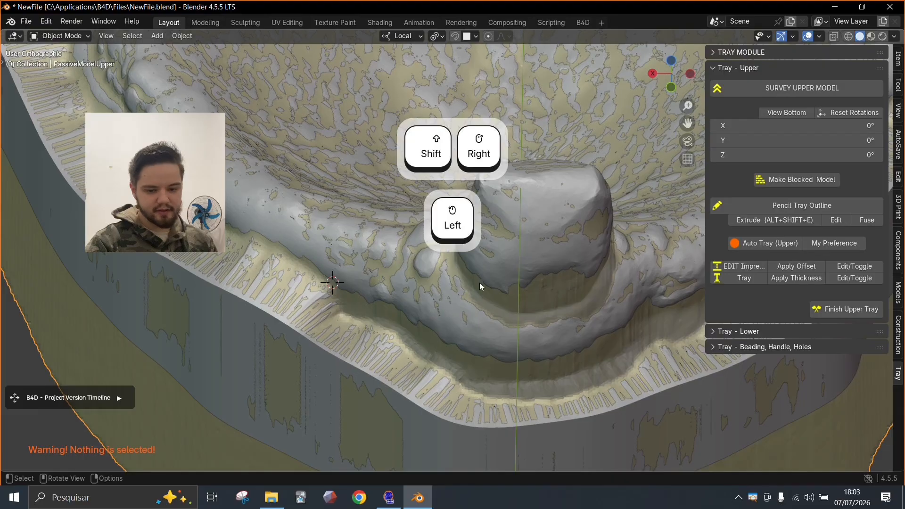
pyautogui.scroll(-4, 122, 430)
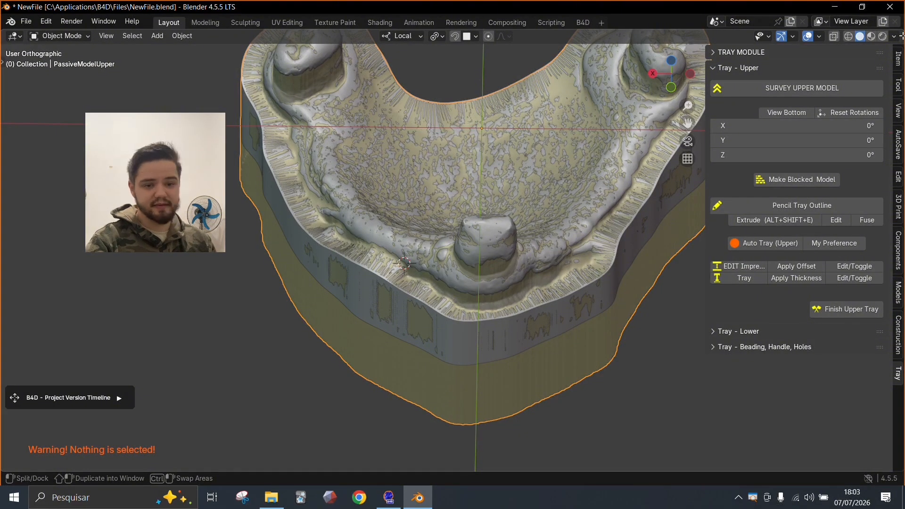
# Split a narrow area off the side of the 3D viewport and turn it into an Outliner
pyautogui.moveTo(901, 35); pyautogui.dragTo(762, 48)
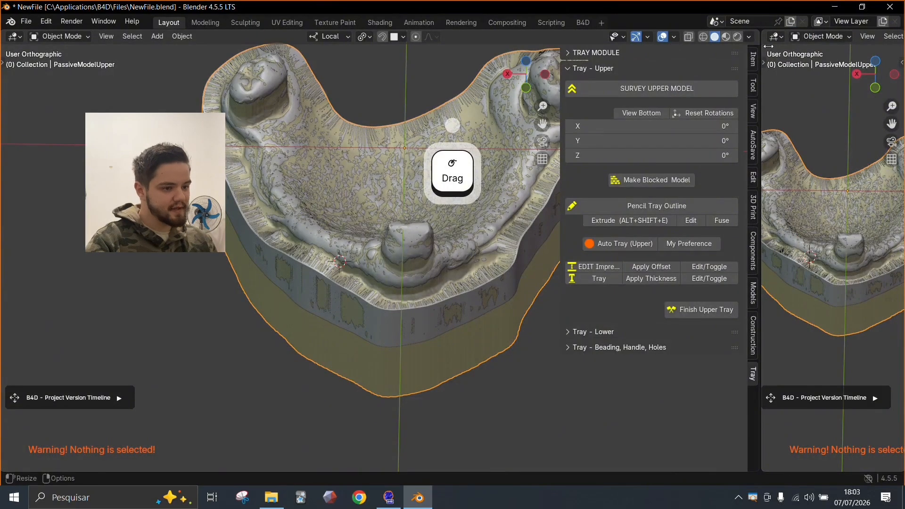
pyautogui.click(779, 39)
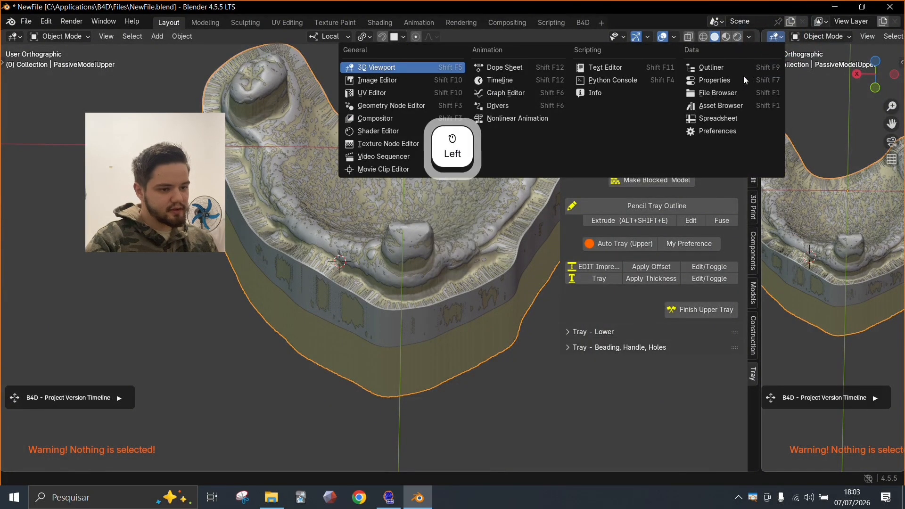
pyautogui.click(728, 70)
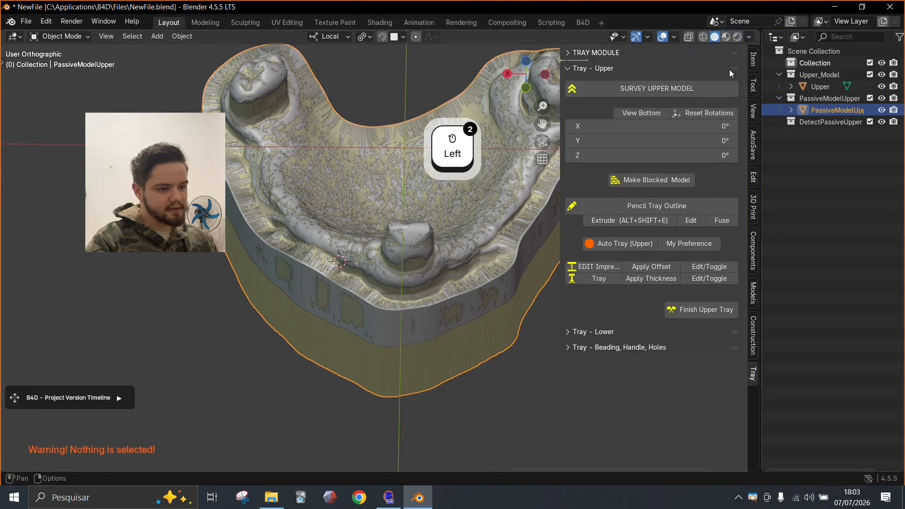
# Inspect the Upper and PassiveModelUpper objects in the Outliner, toggling the visibility of Upper off and on
pyautogui.click(821, 87)
pyautogui.click(823, 110)
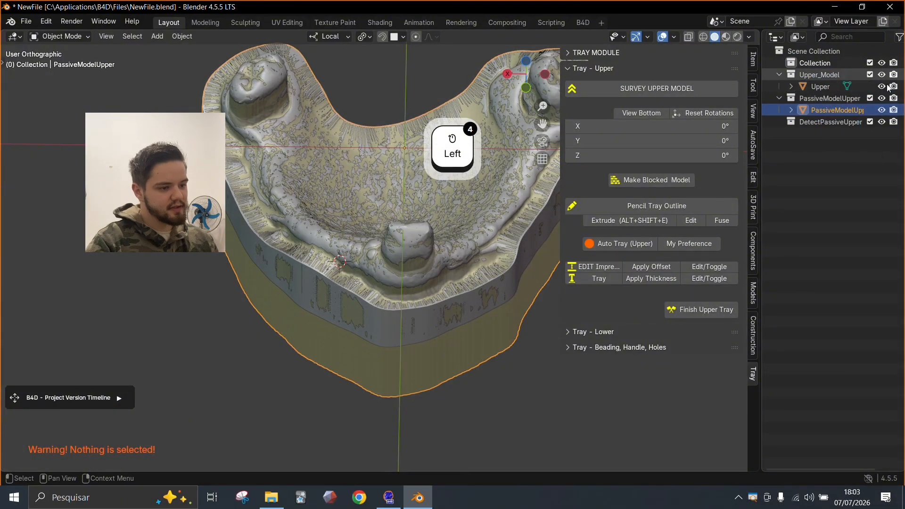
pyautogui.click(881, 87)
pyautogui.click(882, 88)
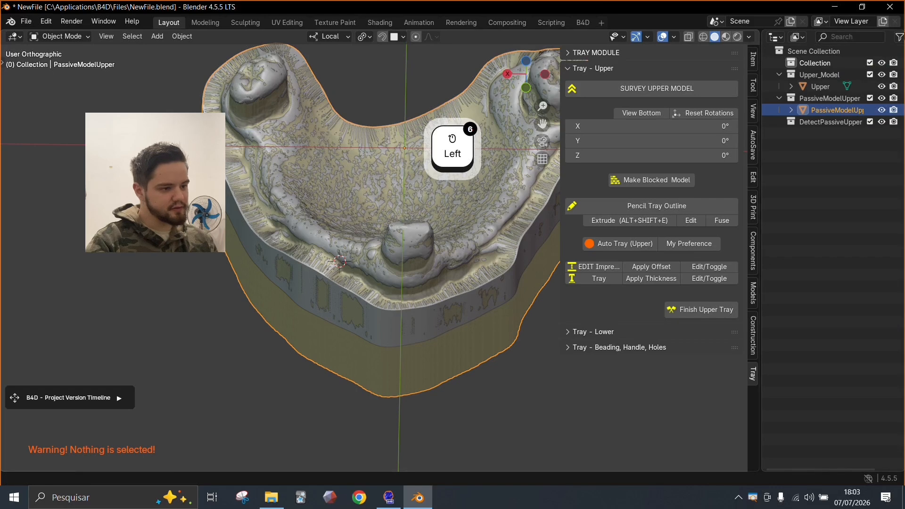
# Split the Outliner area, turn its lower part into a Properties editor and show the object's modifiers
pyautogui.moveTo(901, 33); pyautogui.dragTo(796, 190)
pyautogui.click(776, 170)
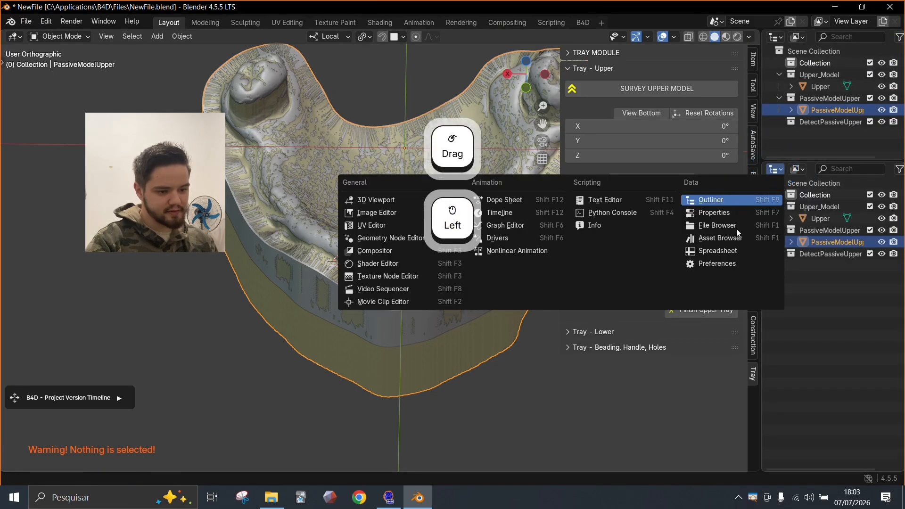
pyautogui.click(703, 213)
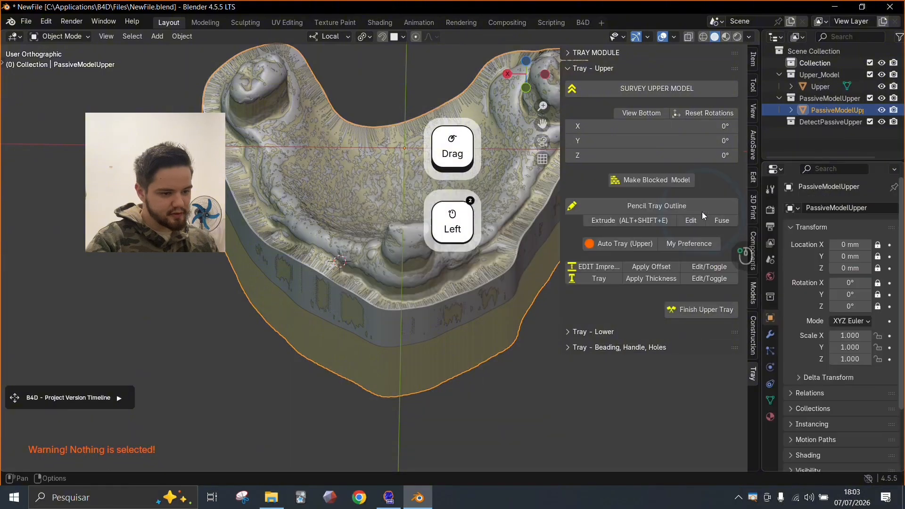
pyautogui.click(771, 334)
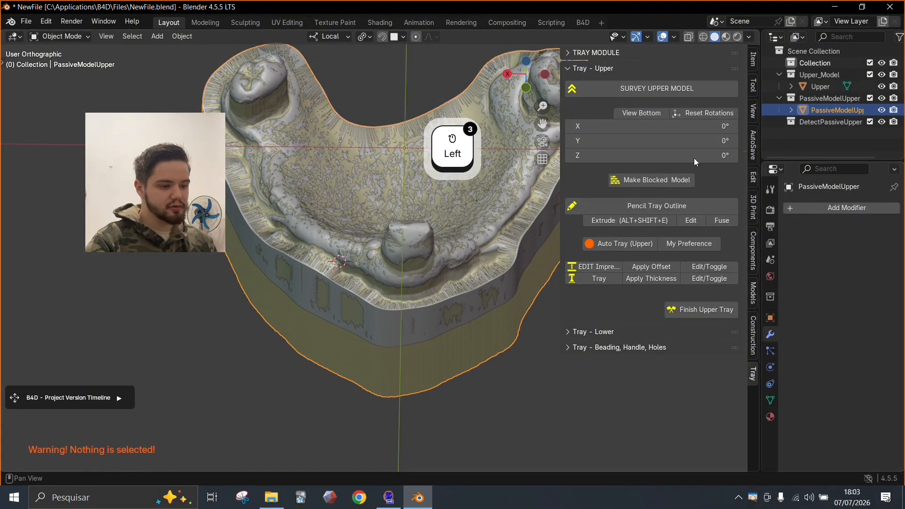
# Start the Pencil Tray Outline at the 3D cursor on the outer border beside the front tooth
pyautogui.moveTo(358, 237); pyautogui.dragTo(420, 238, button='middle')
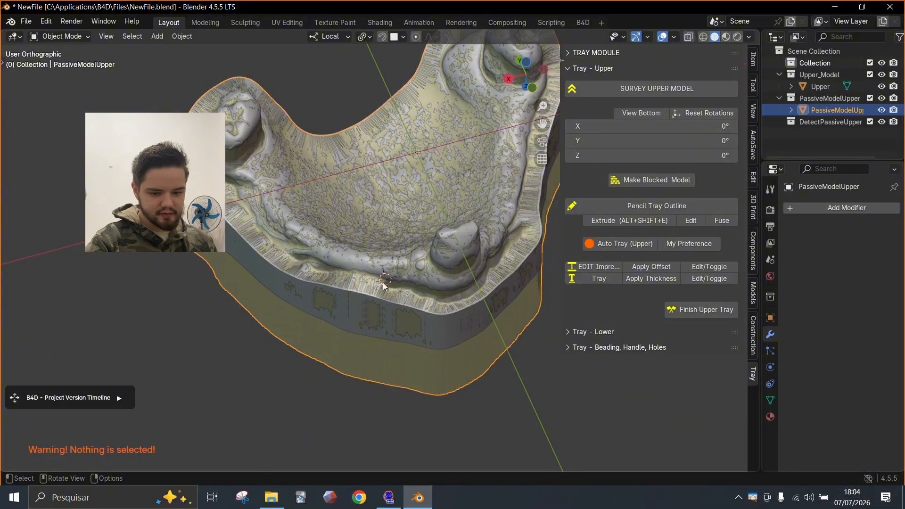
pyautogui.click(662, 210)
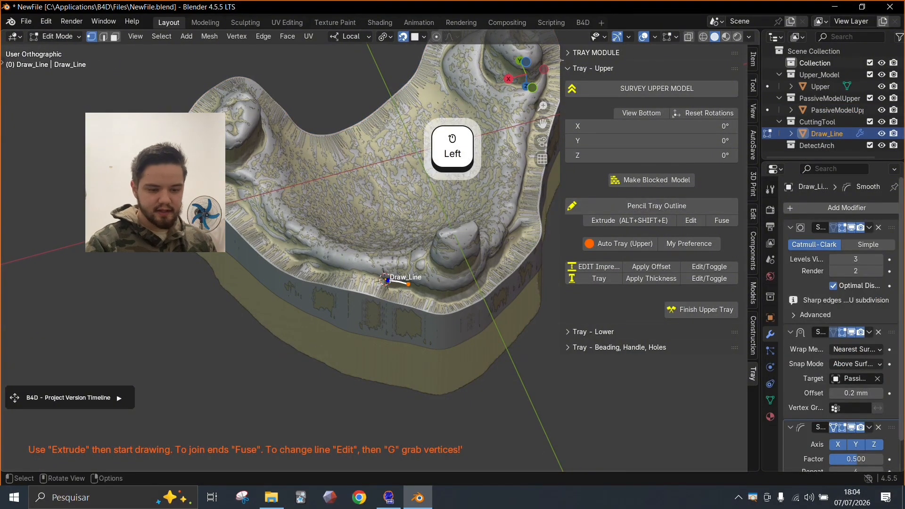
pyautogui.scroll(4, 354, 278)
pyautogui.moveTo(354, 278)
pyautogui.keyDown('shift'); pyautogui.mouseDown(button='middle')
pyautogui.moveTo(360, 283)
pyautogui.moveTo(337, 273)
pyautogui.mouseUp(button='middle'); pyautogui.keyUp('shift')
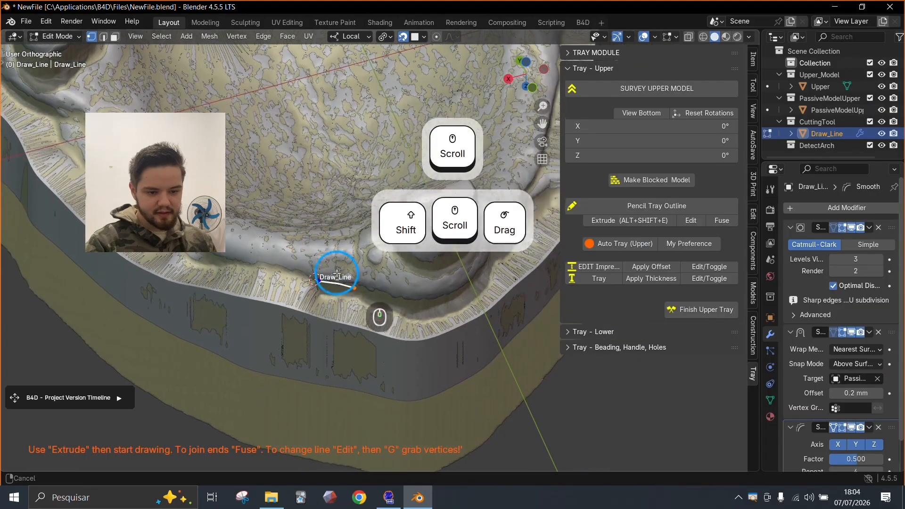
pyautogui.scroll(3, 333, 287)
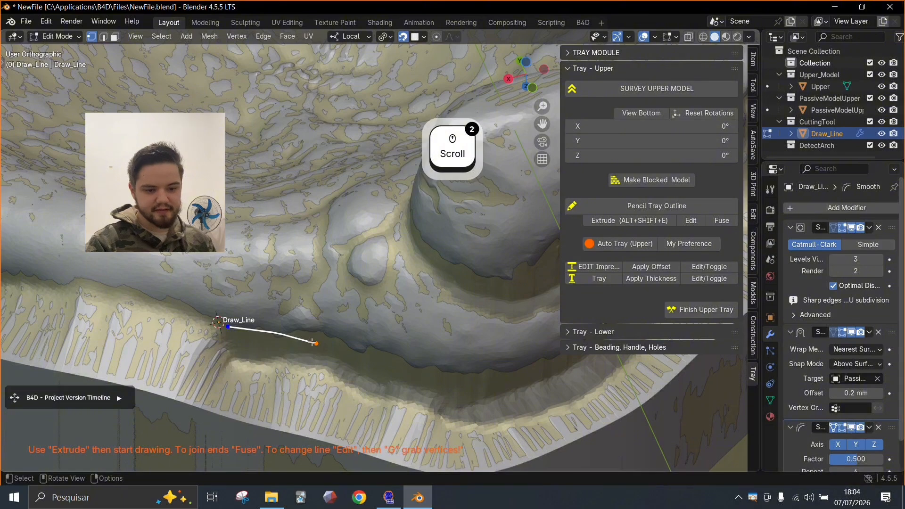
# Move both end points of the outline segment outward onto the edge of the border groove beside the front tooth
pyautogui.moveTo(315, 343); pyautogui.dragTo(332, 355)
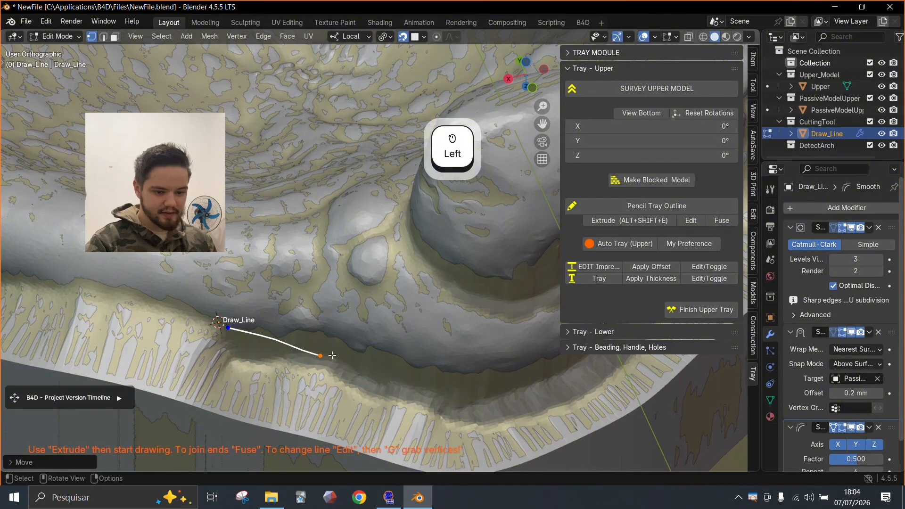
pyautogui.scroll(-2, 814, 261)
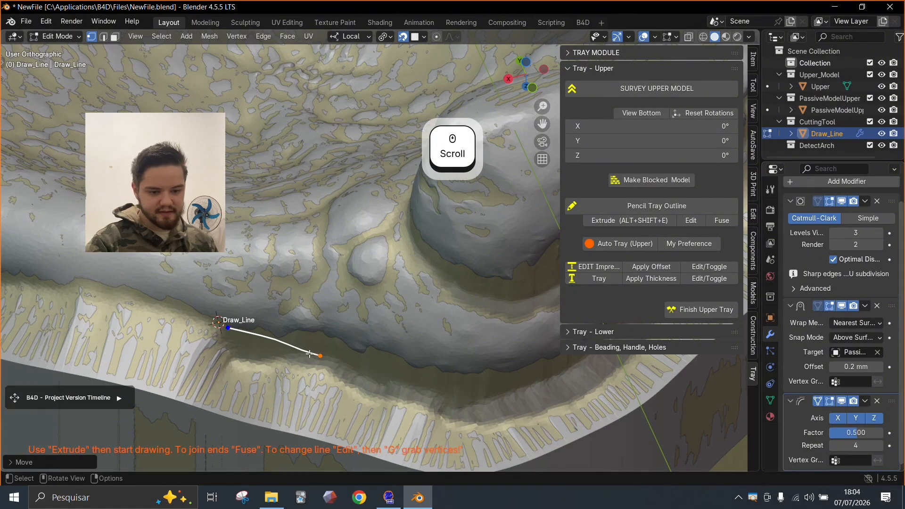
pyautogui.moveTo(351, 340); pyautogui.dragTo(469, 360, button='middle')
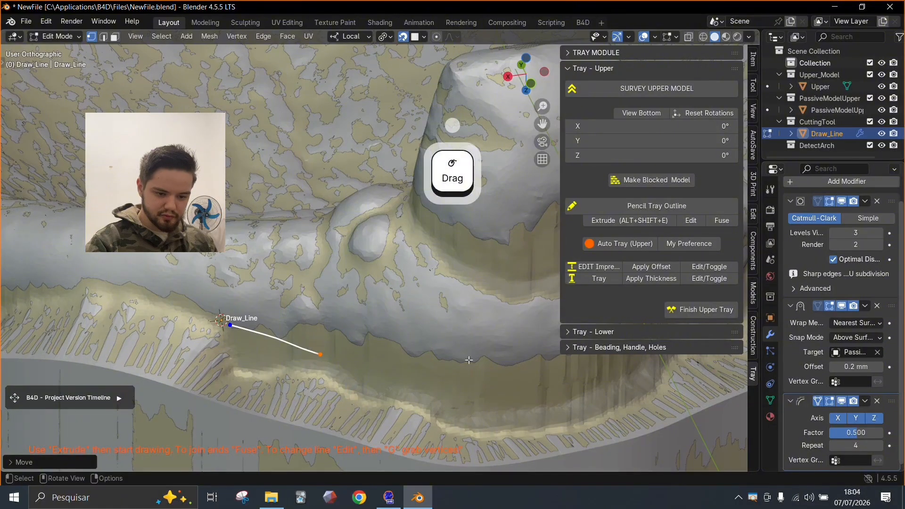
pyautogui.moveTo(322, 355); pyautogui.dragTo(335, 384)
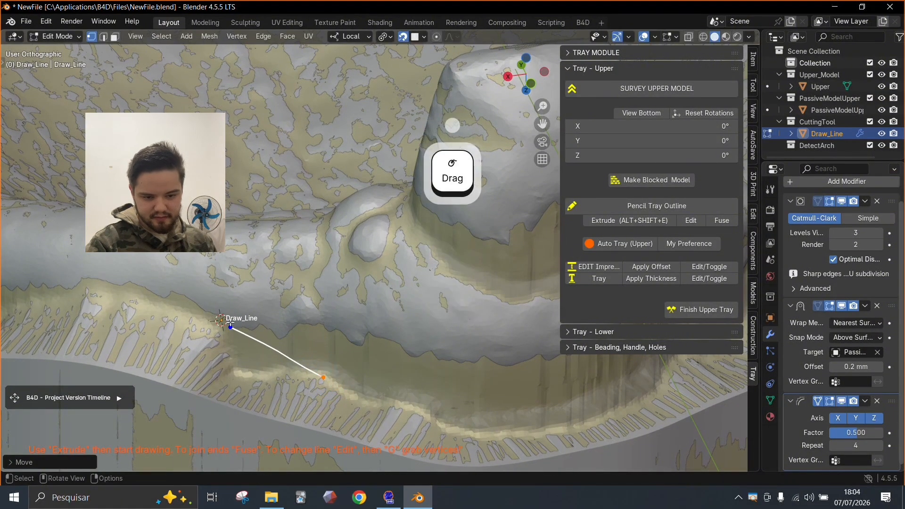
pyautogui.rightClick(242, 367)
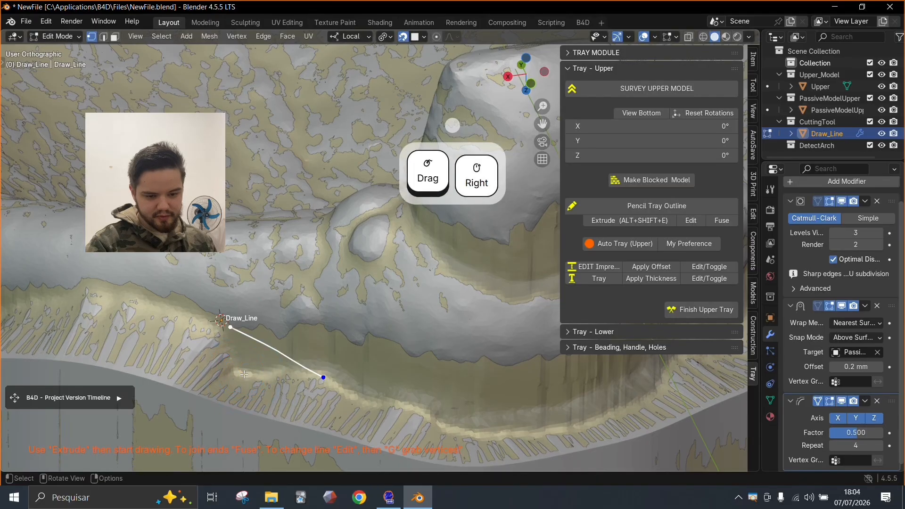
pyautogui.rightClick(231, 330)
pyautogui.moveTo(231, 330); pyautogui.dragTo(249, 373)
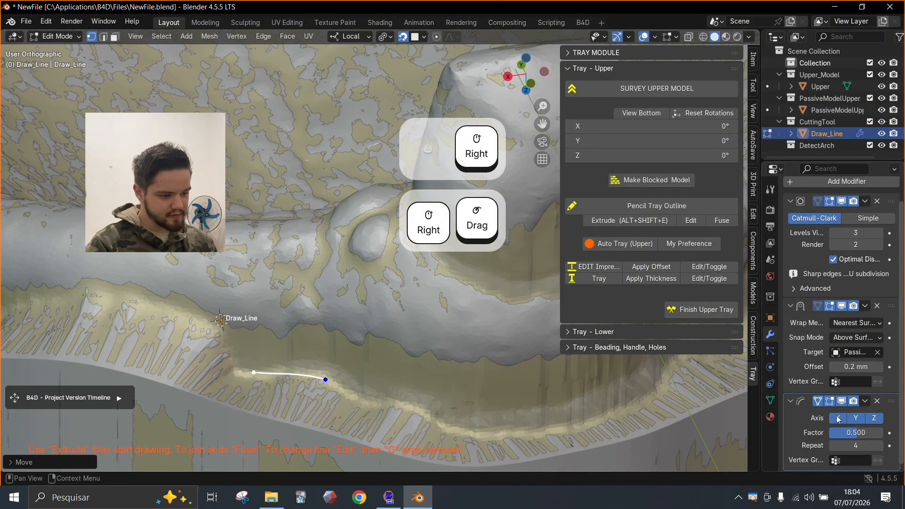
# Turn off the viewport display of the line's Smooth, Shrinkwrap and Subdivision modifiers, and raise its end point nearest the front tooth
pyautogui.click(841, 401)
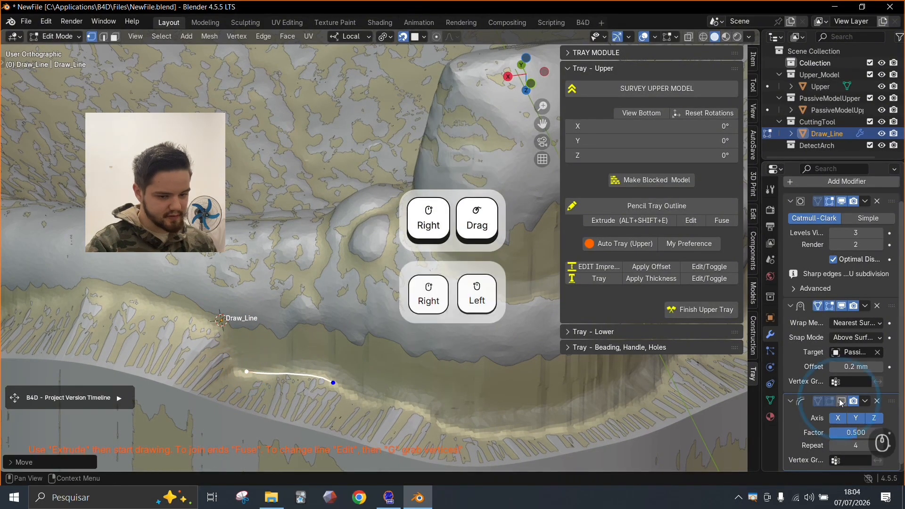
pyautogui.click(843, 306)
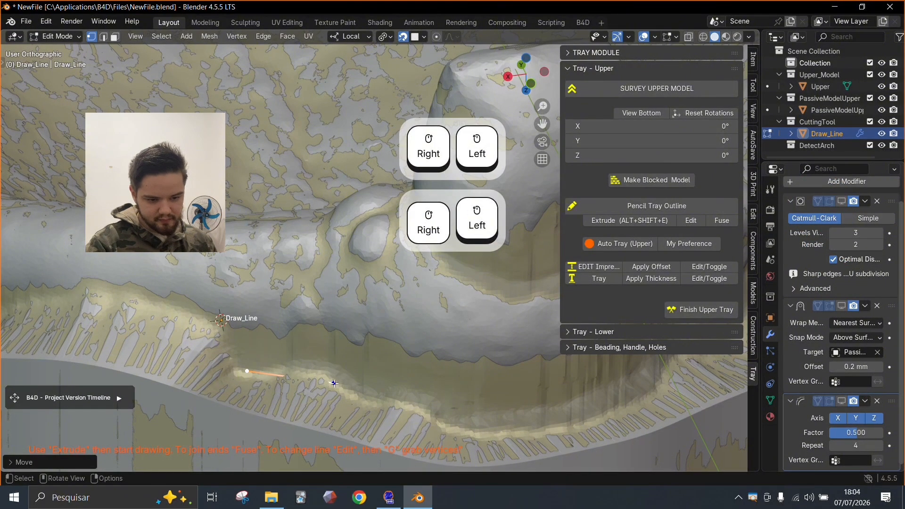
pyautogui.click(333, 362)
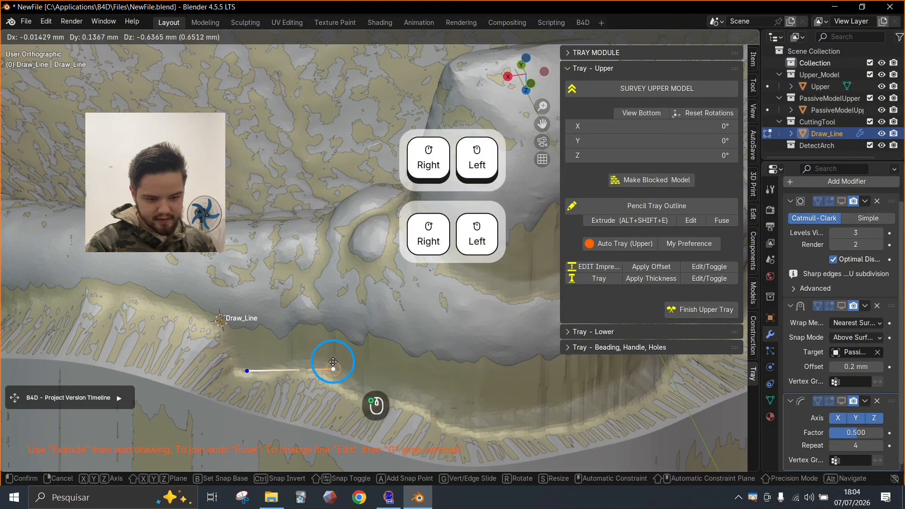
# Turn the viewport display of the line's Subdivision, Shrinkwrap and Smooth modifiers back on
pyautogui.click(837, 203)
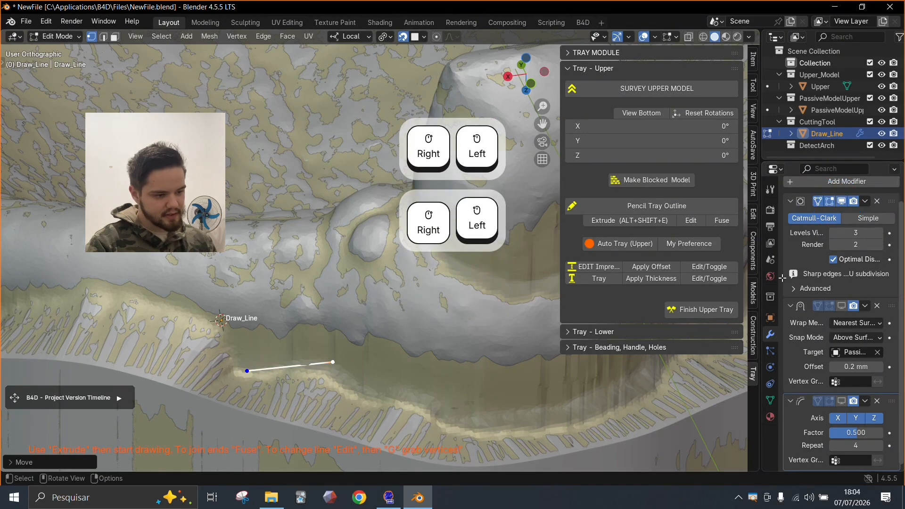
pyautogui.click(842, 306)
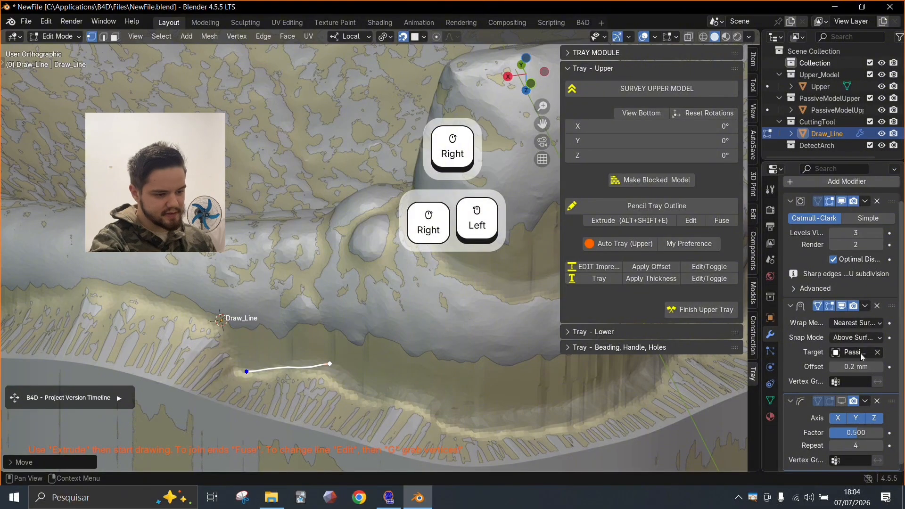
pyautogui.click(842, 401)
# Extrude the outline's front end point about 2.3 mm farther along the groove edge toward the front of the jaw
pyautogui.middleClick(385, 335)
pyautogui.moveTo(386, 335); pyautogui.dragTo(377, 347, button='middle')
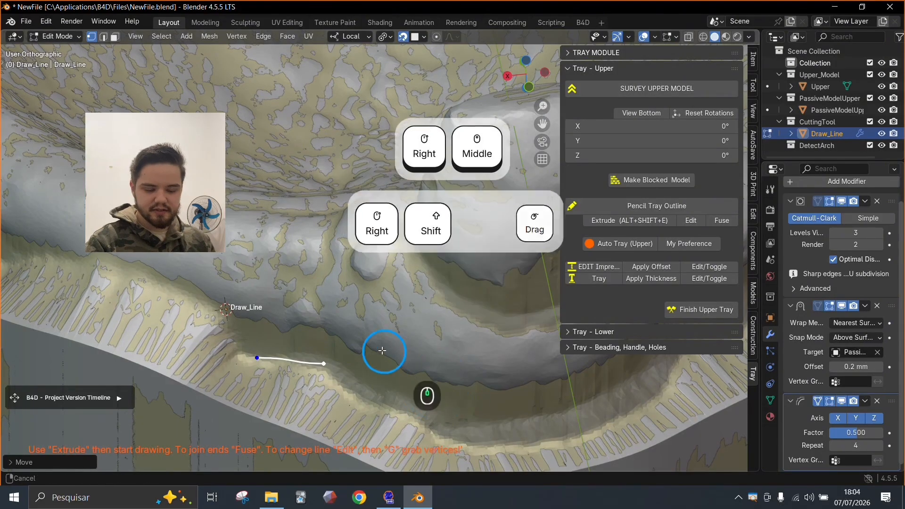
pyautogui.keyDown('shift'); pyautogui.moveTo(383, 349); pyautogui.dragTo(376, 352, button='middle'); pyautogui.keyUp('shift')
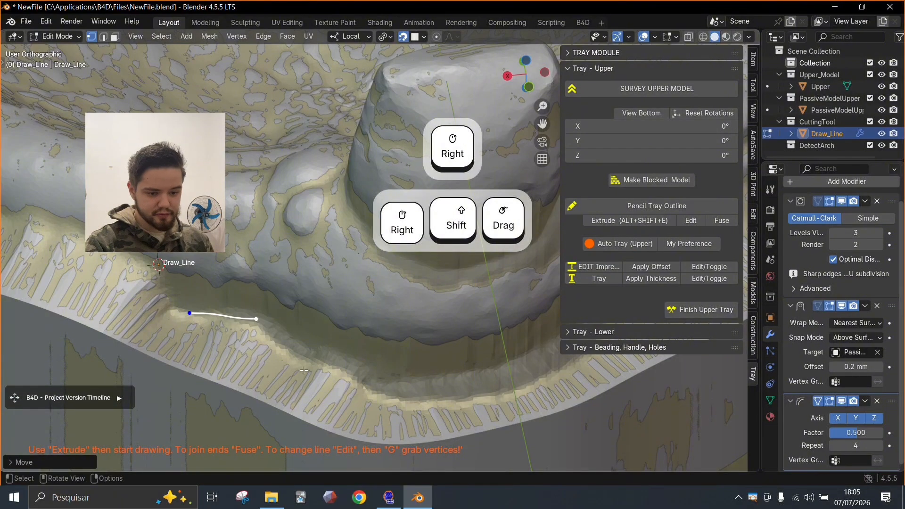
pyautogui.press('e')
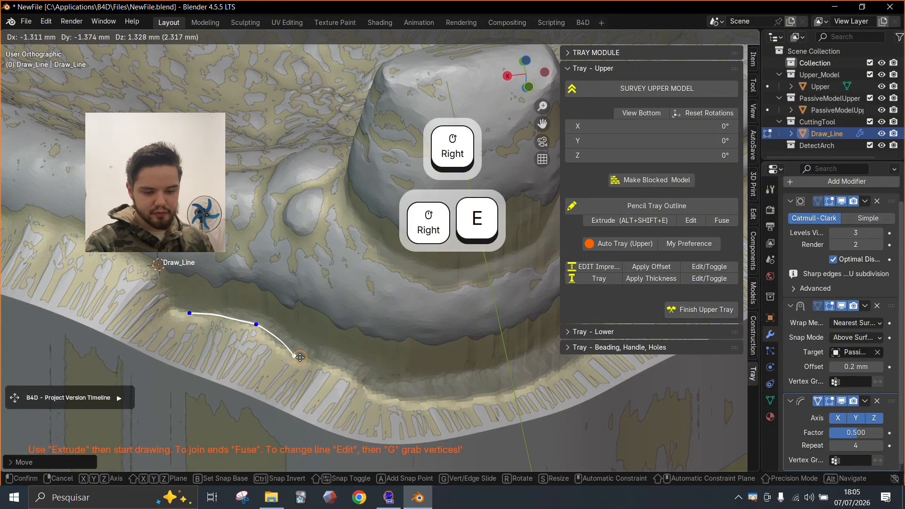
pyautogui.click(300, 357)
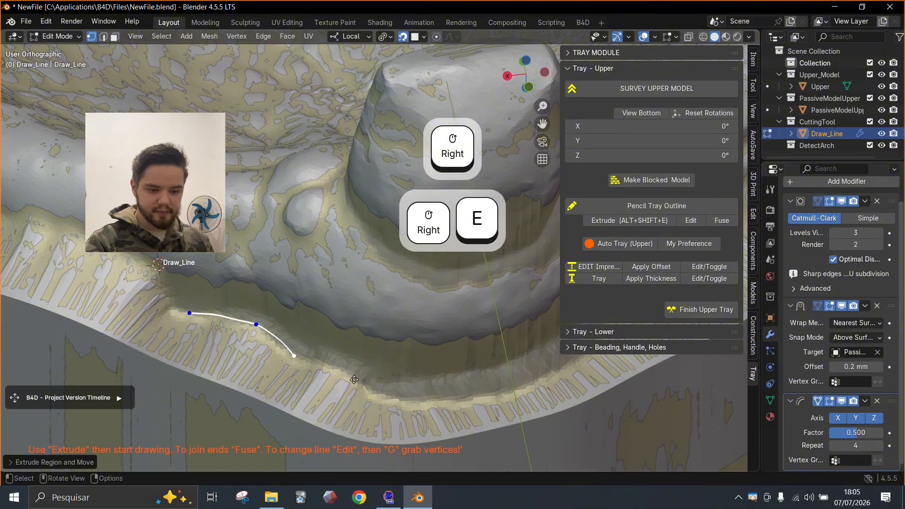
# Extrude the outline's front end point through four more points along the groove edge around the front tooth, ending where the border curves backward
pyautogui.press('e')
pyautogui.click(365, 382)
pyautogui.press('e')
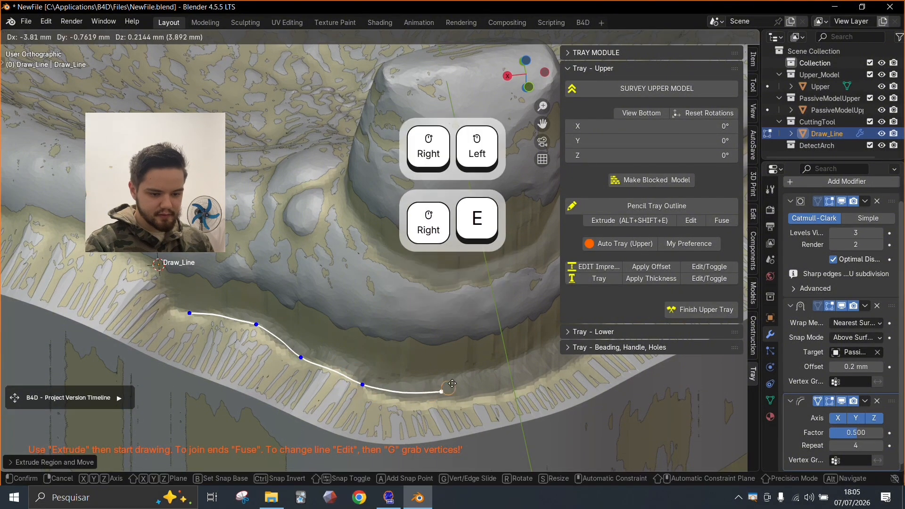
pyautogui.click(451, 382)
pyautogui.keyDown('shift'); pyautogui.moveTo(472, 381); pyautogui.dragTo(289, 376, button='middle'); pyautogui.keyUp('shift')
pyautogui.press('e')
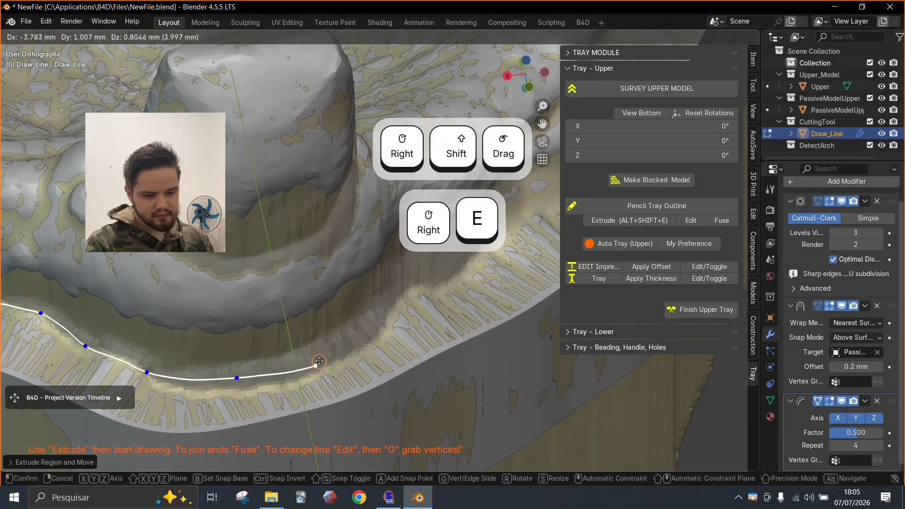
pyautogui.click(389, 368)
pyautogui.press('e')
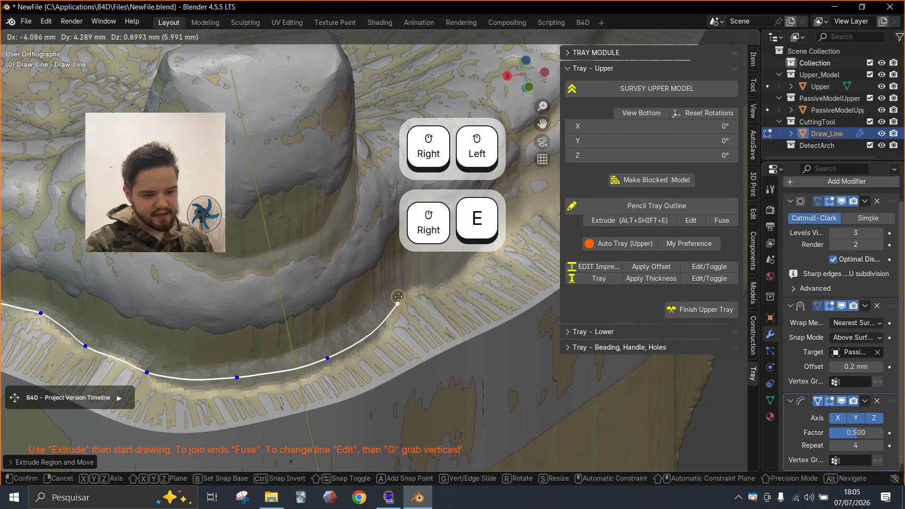
pyautogui.click(389, 305)
# Extend the outline with two more points along the border groove past the front tooth, toward the toothless side ridge
pyautogui.scroll(-4, 390, 304)
pyautogui.keyDown('shift'); pyautogui.moveTo(390, 305); pyautogui.dragTo(314, 338, button='middle'); pyautogui.keyUp('shift')
pyautogui.press('e')
pyautogui.click(316, 338)
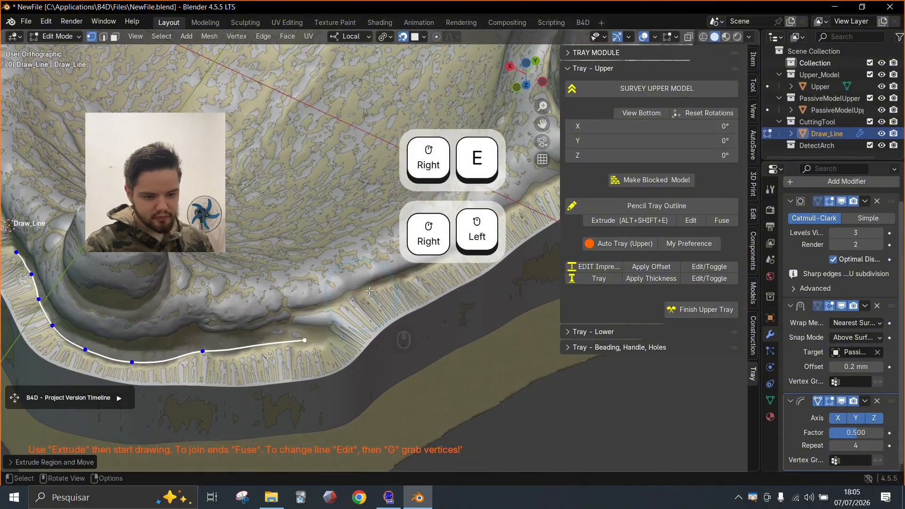
pyautogui.press('e')
pyautogui.click(423, 281)
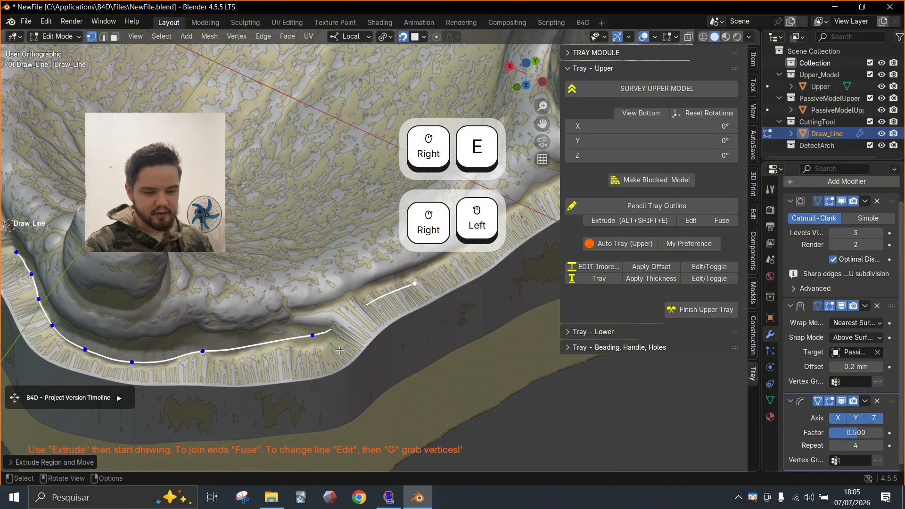
# Move the outline's new end point back onto the groove edge at the corner where the side border begins
pyautogui.scroll(2, 340, 351)
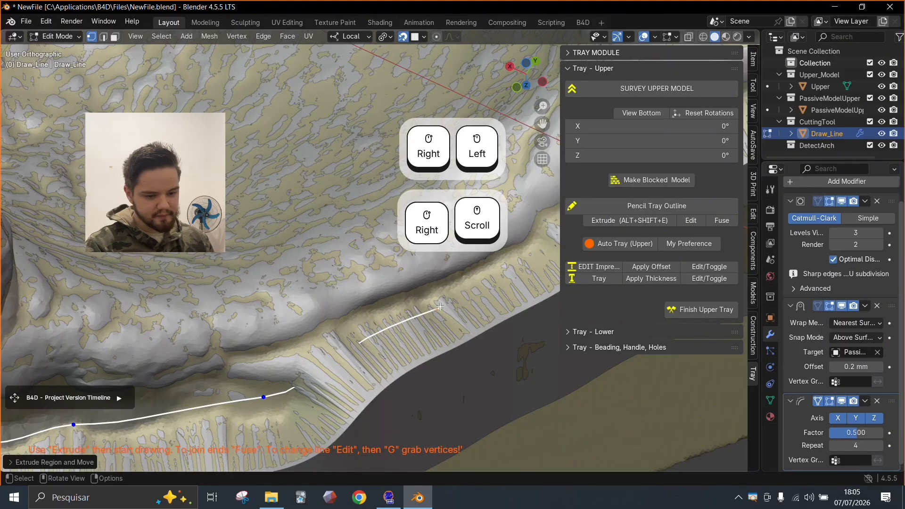
pyautogui.press('g')
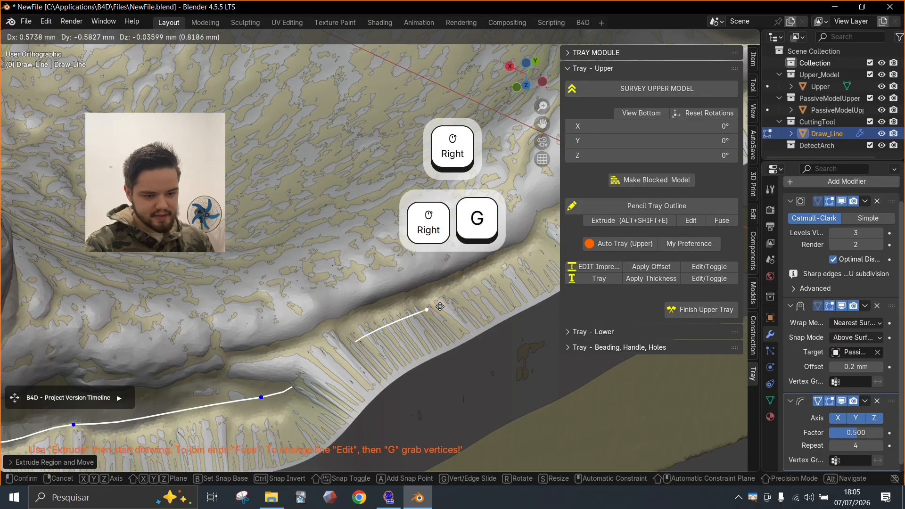
pyautogui.click(325, 363)
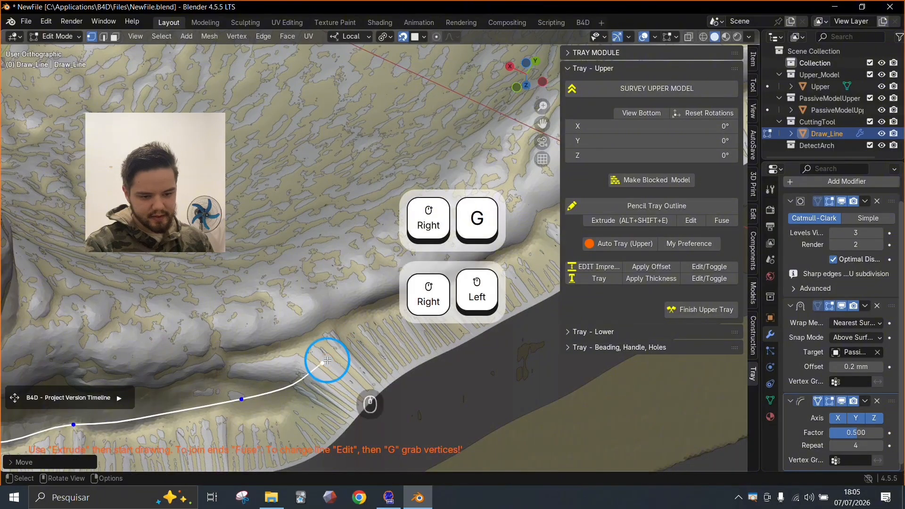
# Extend the outline with four points along the outer groove edge of the toothless ridge toward the back tooth
pyautogui.press('e')
pyautogui.click(472, 286)
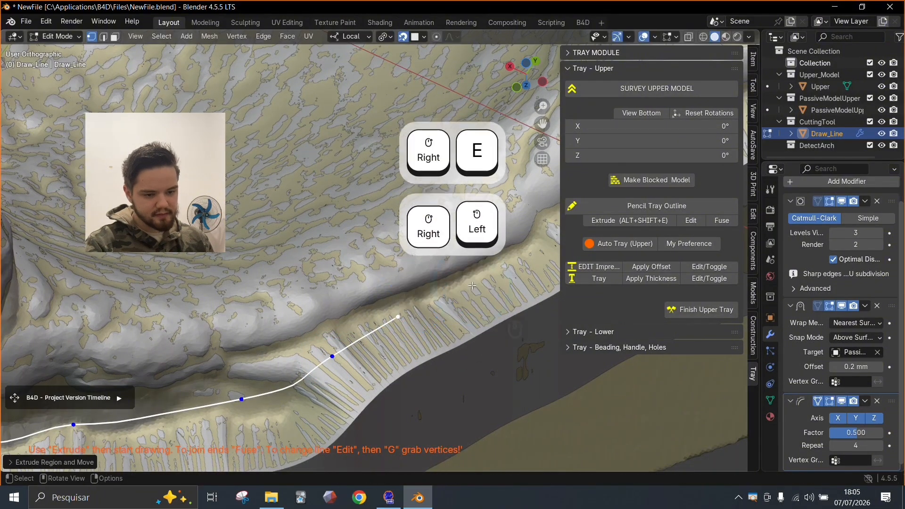
pyautogui.click(504, 259)
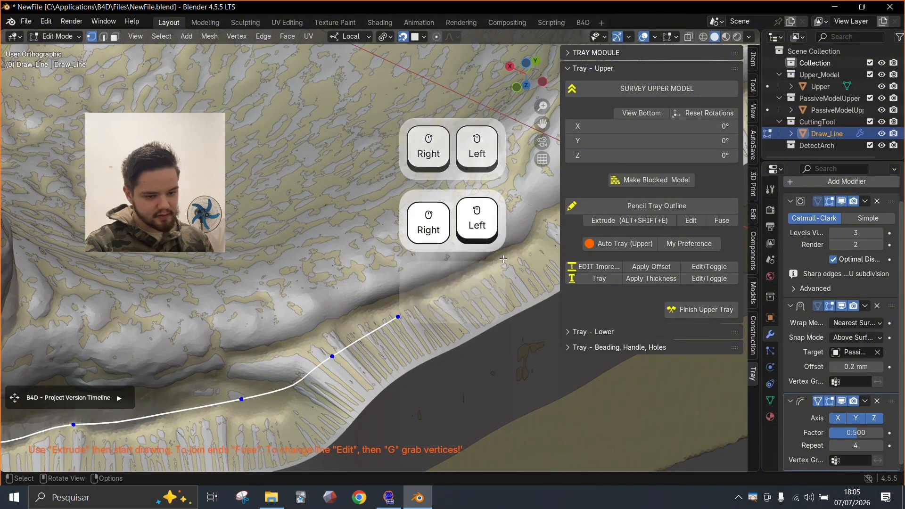
pyautogui.press('e')
pyautogui.click(477, 271)
pyautogui.keyDown('shift'); pyautogui.moveTo(477, 271); pyautogui.dragTo(281, 342, button='middle'); pyautogui.keyUp('shift')
pyautogui.press('e')
pyautogui.click(370, 274)
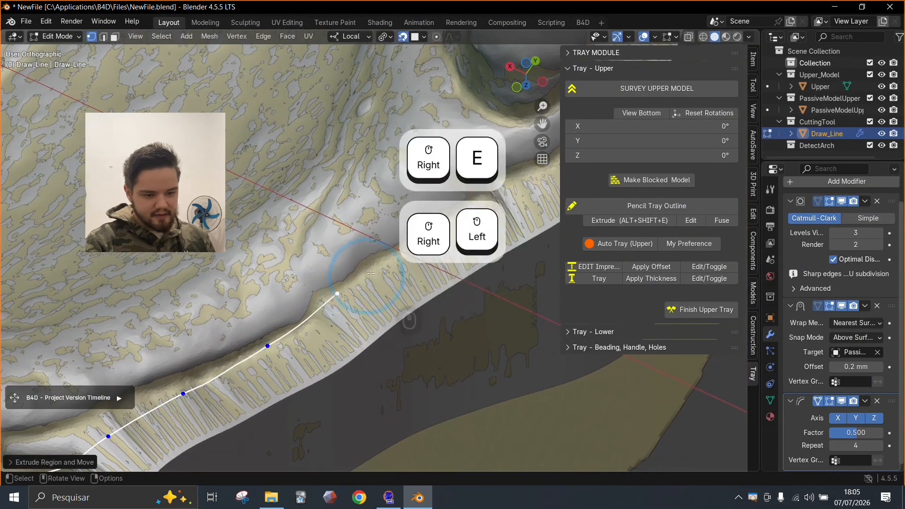
pyautogui.press('e')
pyautogui.click(385, 255)
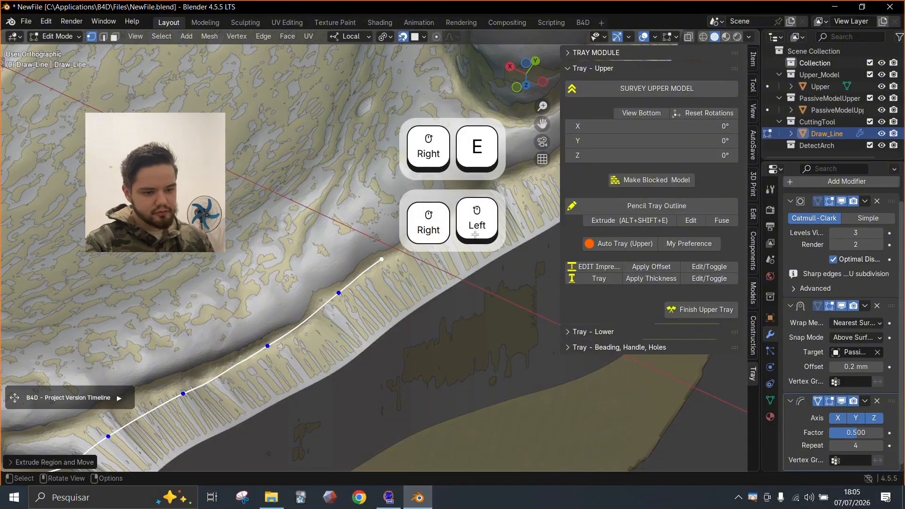
# Extend the outline with three points along the border up to the outer side of the back tooth
pyautogui.moveTo(489, 273)
pyautogui.keyDown('shift'); pyautogui.mouseDown(button='middle')
pyautogui.moveTo(344, 388)
pyautogui.moveTo(315, 357)
pyautogui.mouseUp(button='middle'); pyautogui.keyUp('shift')
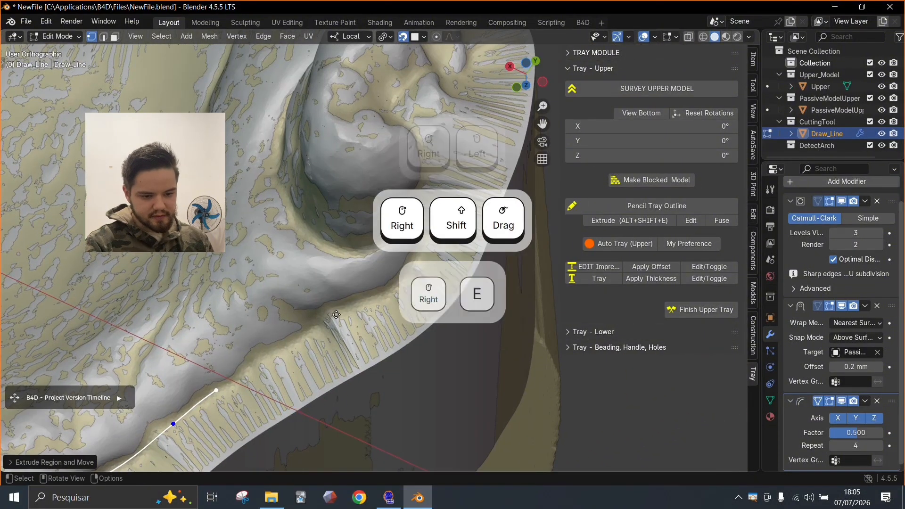
pyautogui.press('e')
pyautogui.click(393, 282)
pyautogui.click(397, 281)
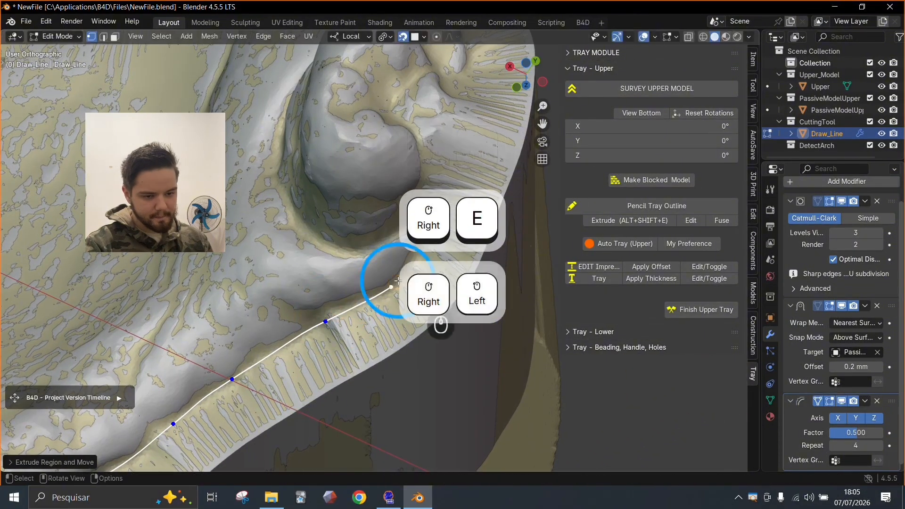
pyautogui.keyDown('shift'); pyautogui.moveTo(387, 312); pyautogui.dragTo(233, 414, button='middle'); pyautogui.keyUp('shift')
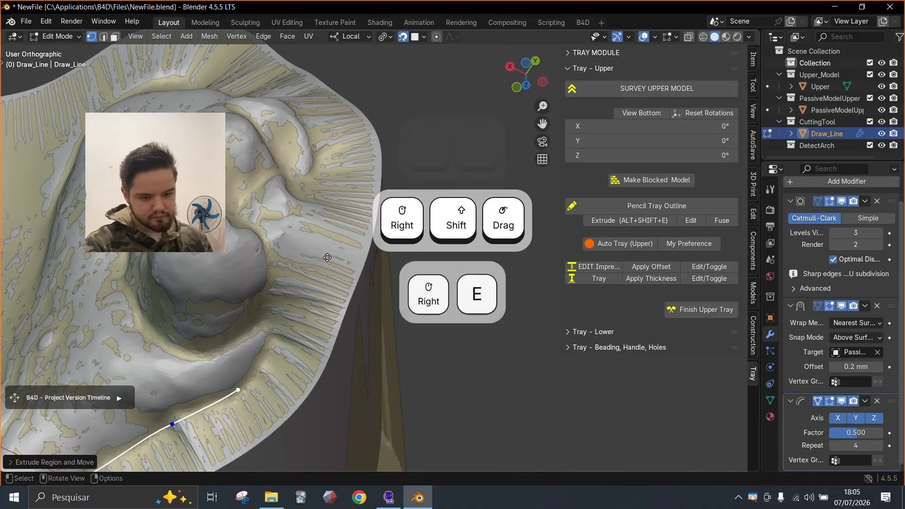
pyautogui.press('e')
pyautogui.click(307, 238)
# Try to extend the outline about 6.6 mm farther along the outer side of the back tooth in one long segment
pyautogui.press('e')
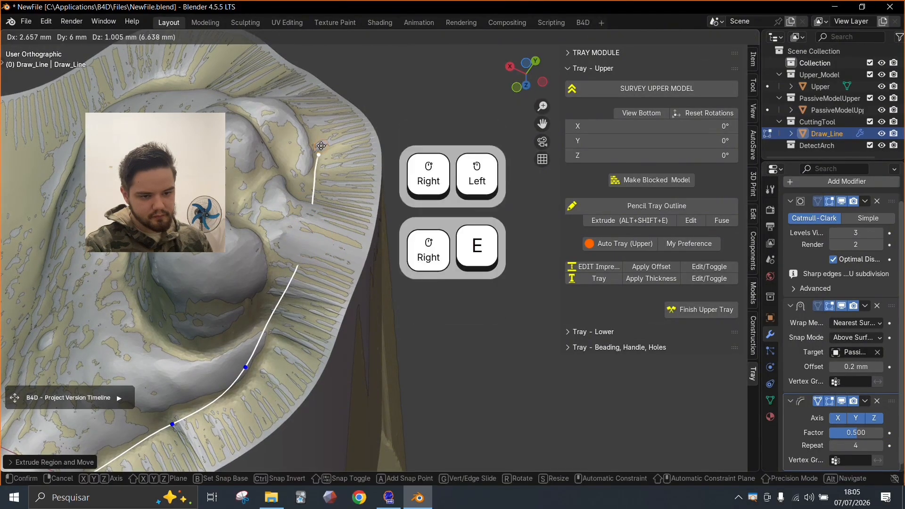
pyautogui.click(322, 146)
pyautogui.hotkey('ctrl', 'z')
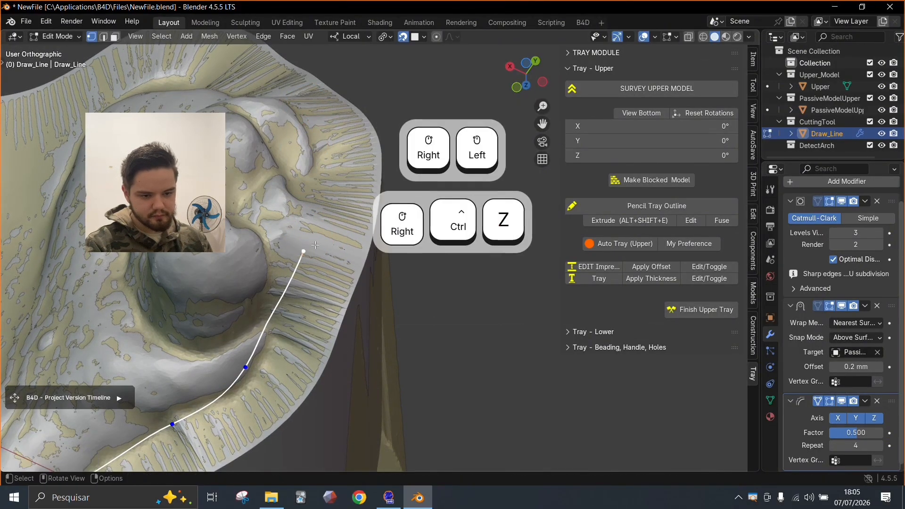
# Extend the outline with three closely spaced points along the outer border of the back tooth to the rear corner of the jaw
pyautogui.press('e')
pyautogui.click(315, 212)
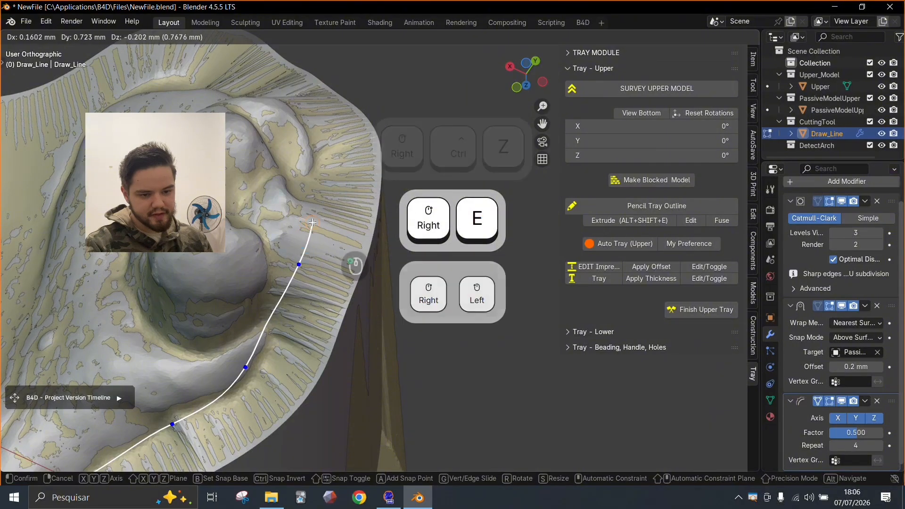
pyautogui.press('e')
pyautogui.click(321, 166)
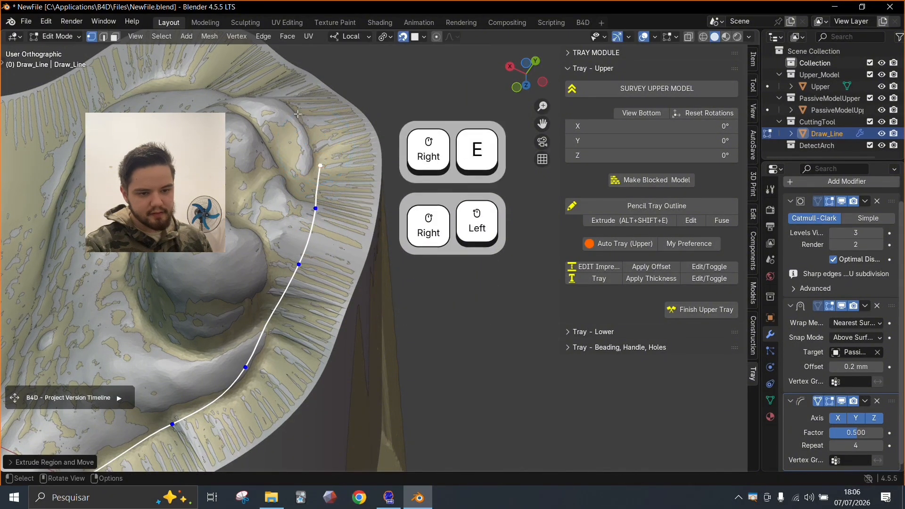
pyautogui.press('e')
pyautogui.click(296, 94)
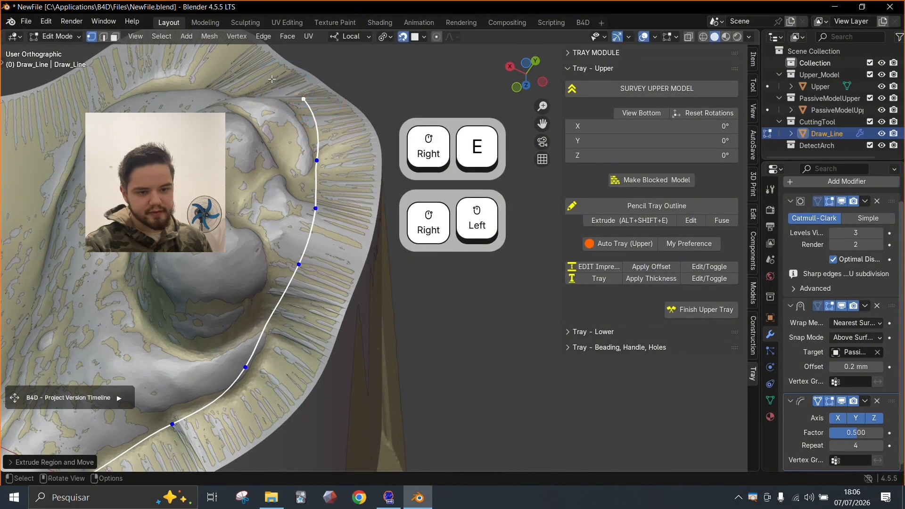
# Carry the outline around behind the back tooth with three points, ending on the palatal side of the ridge
pyautogui.press('e')
pyautogui.click(232, 82)
pyautogui.press('e')
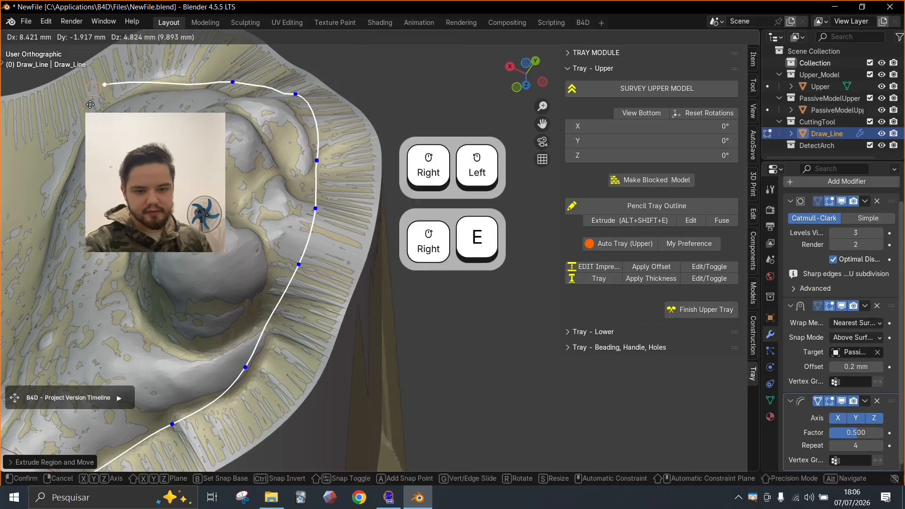
pyautogui.click(100, 100)
pyautogui.press('e')
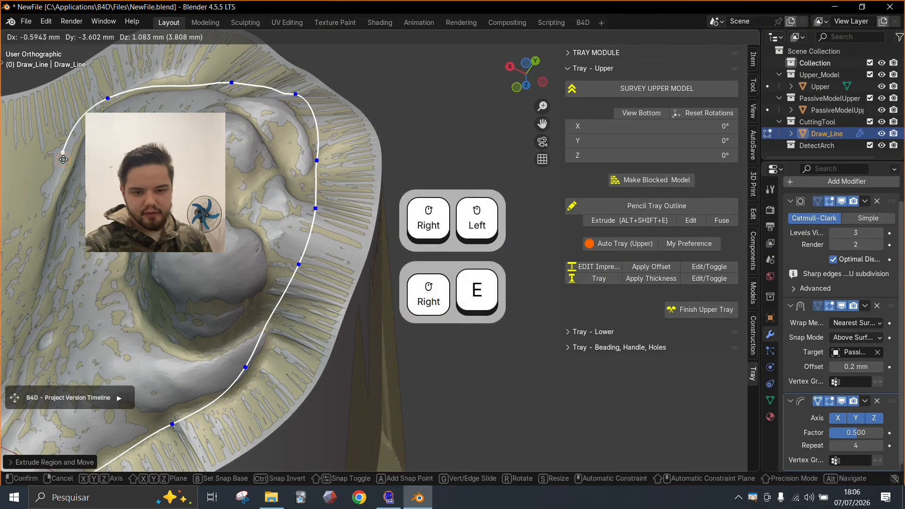
pyautogui.click(63, 159)
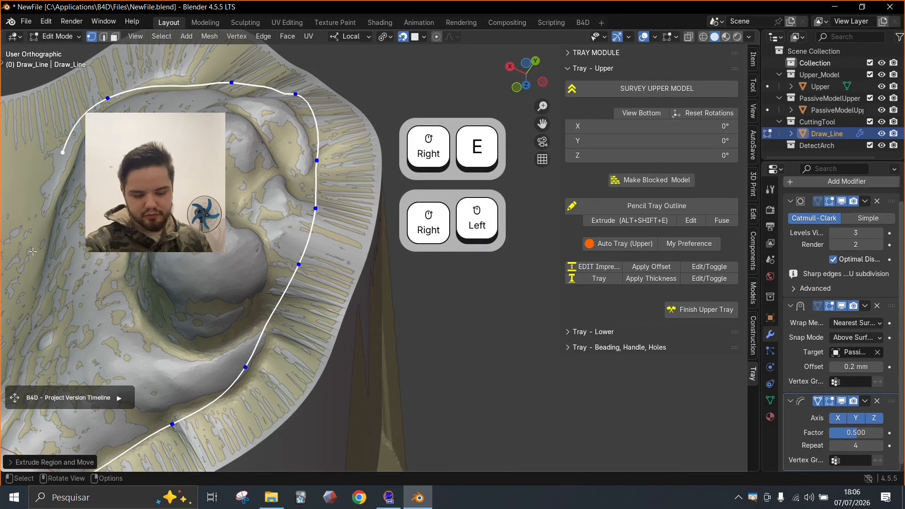
# Extrude the outline's end point from the palatal side of the back tooth to the rear border of the palate
pyautogui.keyDown('shift'); pyautogui.moveTo(33, 251); pyautogui.dragTo(325, 204, button='middle'); pyautogui.keyUp('shift')
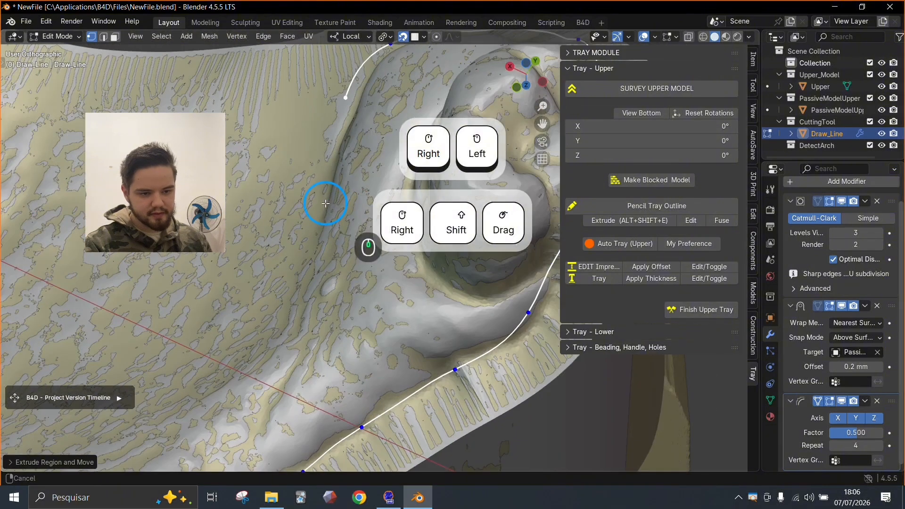
pyautogui.press('e')
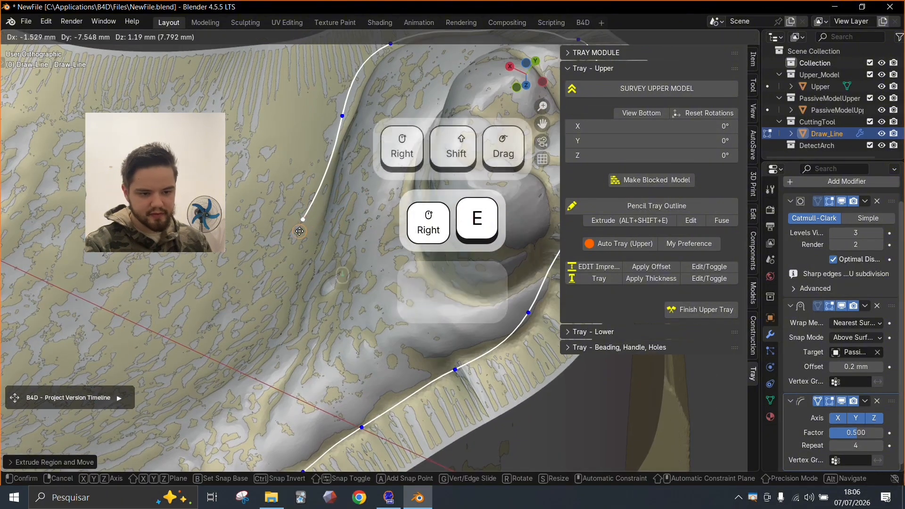
pyautogui.scroll(-3, 285, 284)
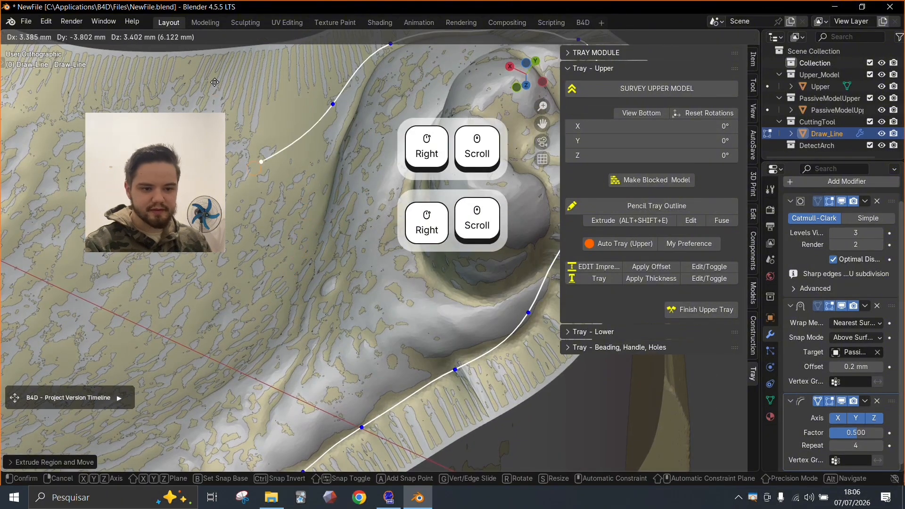
pyautogui.click(181, 80)
# Move the outline's second-to-last point outward onto the palate's rear border, about 4 mm away, and select the end point
pyautogui.keyDown('shift'); pyautogui.moveTo(184, 81); pyautogui.dragTo(281, 319, button='middle'); pyautogui.keyUp('shift')
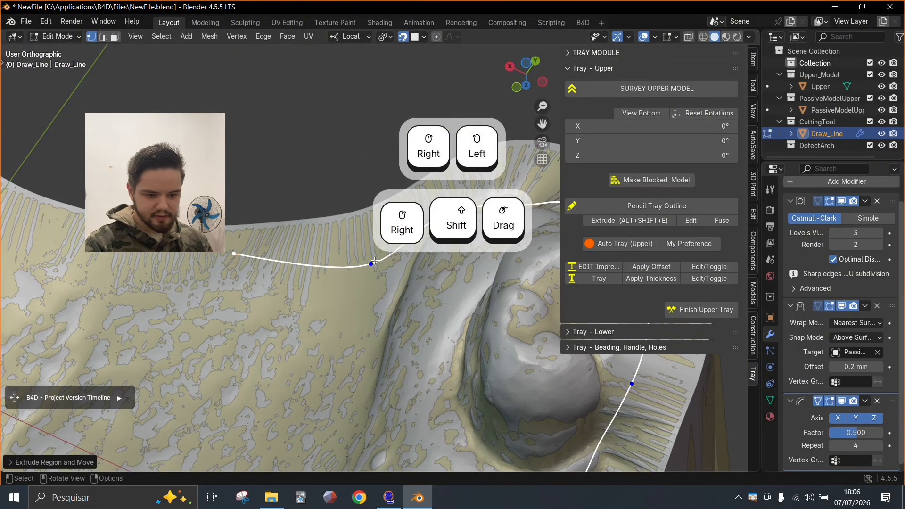
pyautogui.click(371, 265)
pyautogui.press('g')
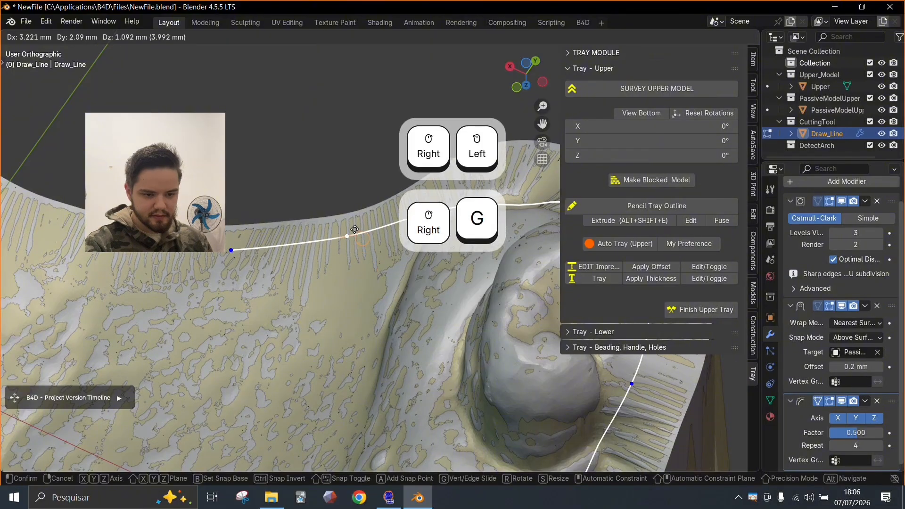
pyautogui.click(309, 259)
pyautogui.click(230, 249)
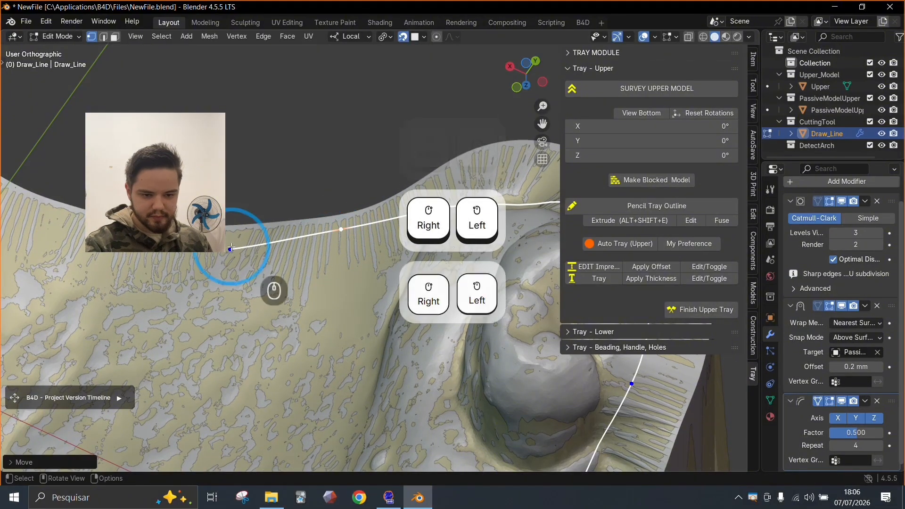
pyautogui.keyDown('shift'); pyautogui.moveTo(162, 299); pyautogui.dragTo(375, 315, button='middle'); pyautogui.keyUp('shift')
pyautogui.keyDown('shift'); pyautogui.scroll(-1, 375, 315); pyautogui.keyUp('shift')
pyautogui.scroll(-2, 361, 288)
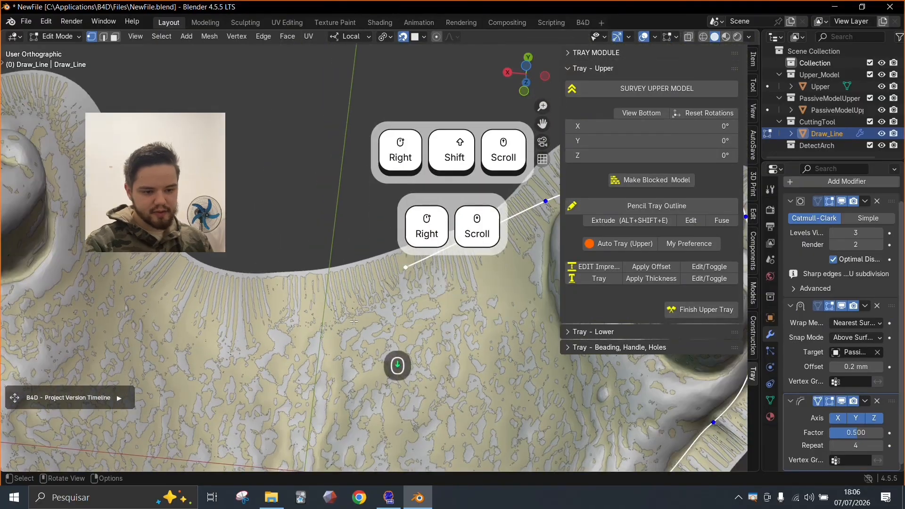
pyautogui.keyDown('shift'); pyautogui.moveTo(358, 285); pyautogui.dragTo(216, 303, button='middle'); pyautogui.keyUp('shift')
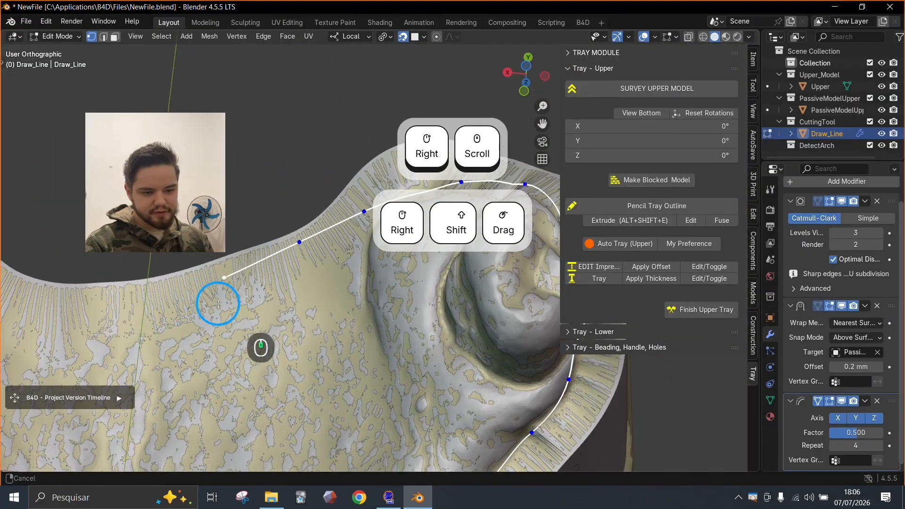
# Try to extrude a branch from the outline's second-to-last point into the palate, and undo it
pyautogui.click(299, 242)
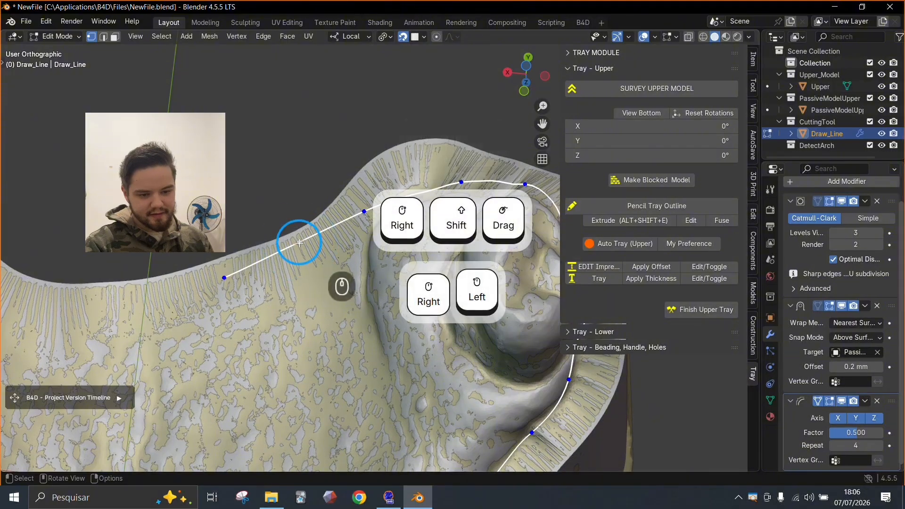
pyautogui.press('e')
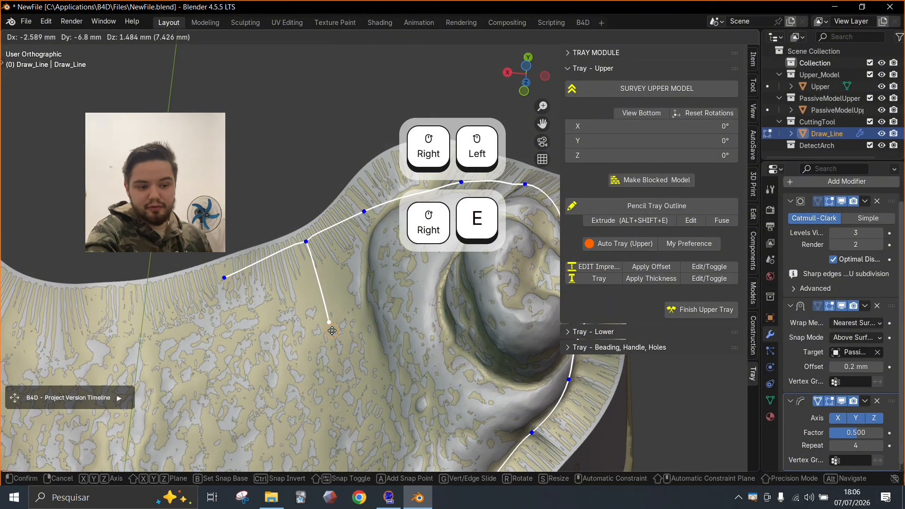
pyautogui.click(325, 294)
pyautogui.hotkey('ctrl', 'z')
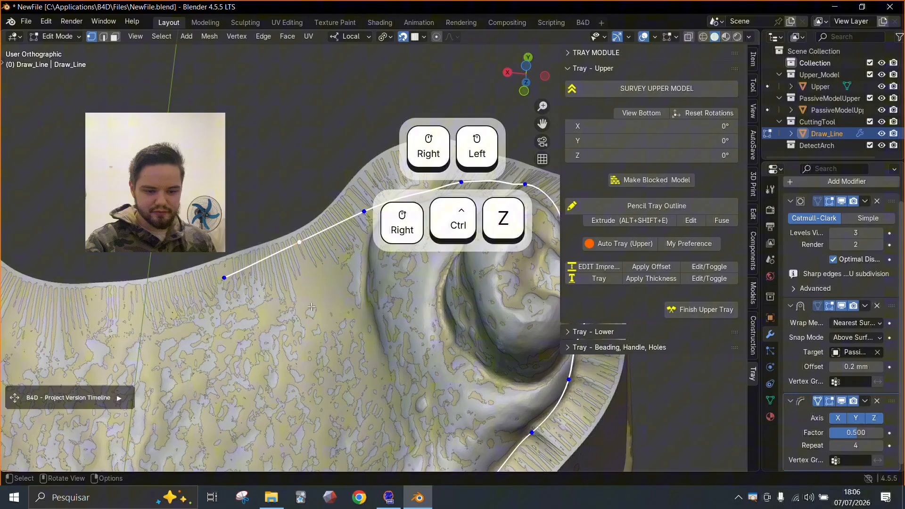
# Extrude the outline's end point with three successive points along the rear border of the palate toward the opposite side
pyautogui.click(219, 275)
pyautogui.keyDown('shift'); pyautogui.moveTo(188, 246); pyautogui.dragTo(259, 222, button='middle'); pyautogui.keyUp('shift')
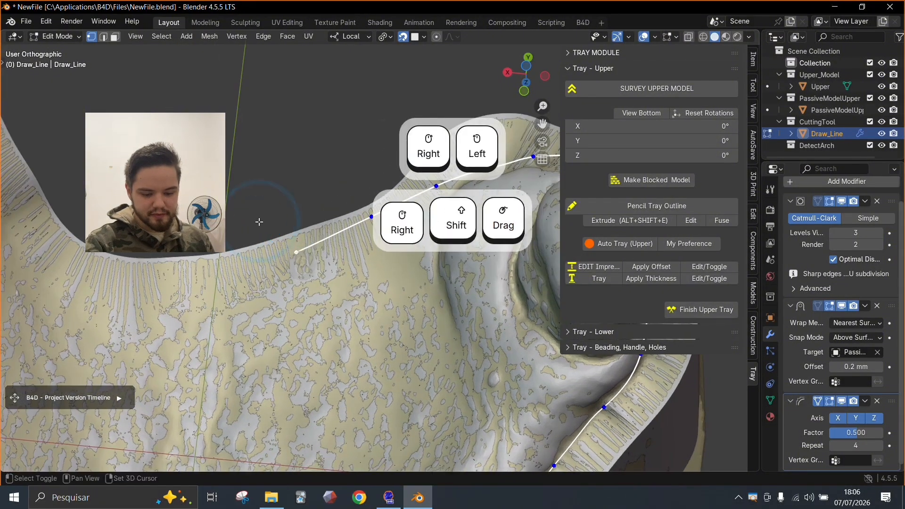
pyautogui.press('e')
pyautogui.click(232, 306)
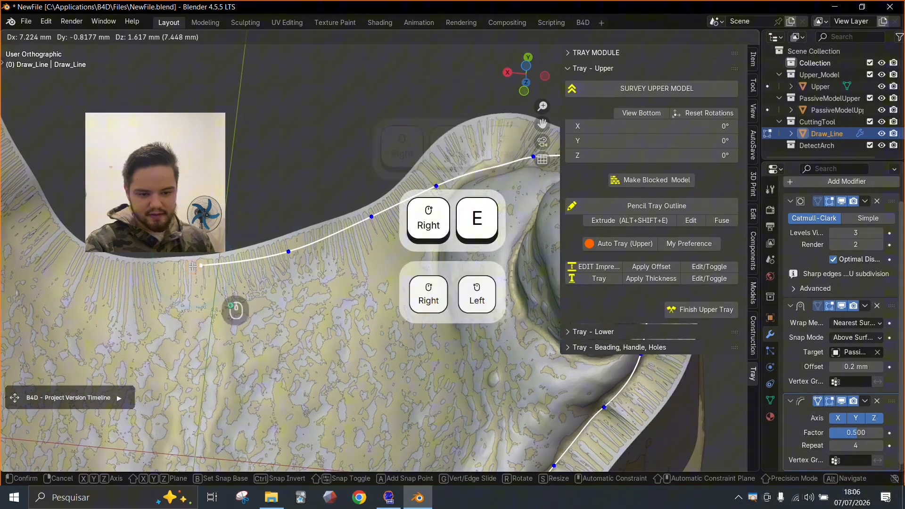
pyautogui.press('e')
pyautogui.click(101, 258)
pyautogui.press('e')
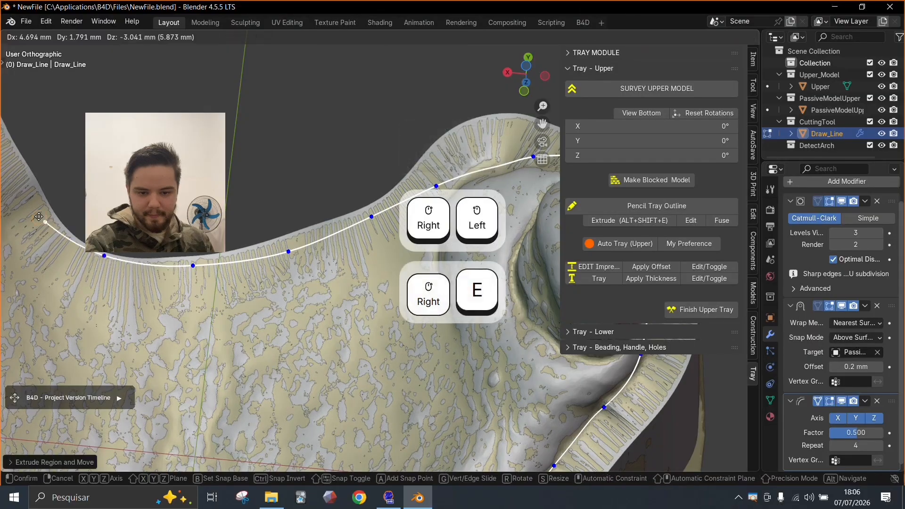
pyautogui.click(39, 217)
pyautogui.keyDown('shift'); pyautogui.moveTo(172, 233); pyautogui.dragTo(252, 184, button='middle'); pyautogui.keyUp('shift')
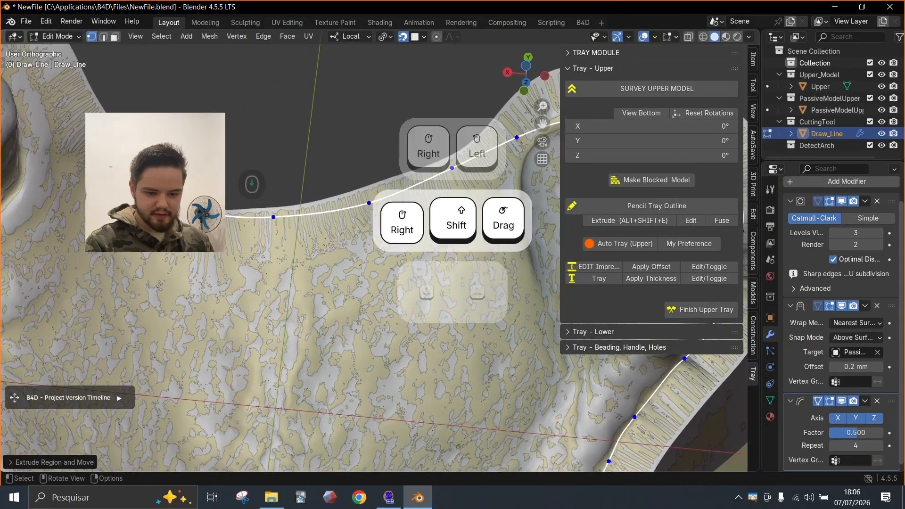
# Examine the gap in the outline on the outer border by selecting the open end points on either side
pyautogui.scroll(-3, 252, 184)
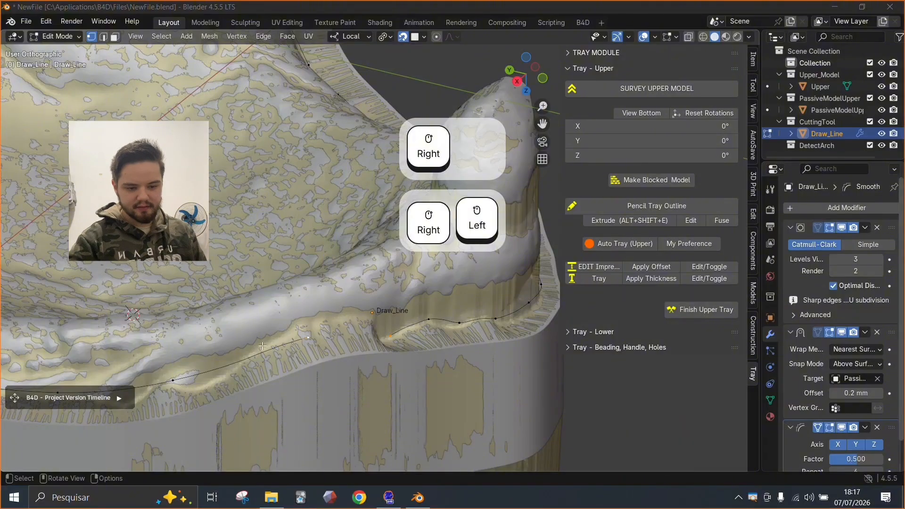
pyautogui.moveTo(390, 340); pyautogui.dragTo(372, 353, button='middle')
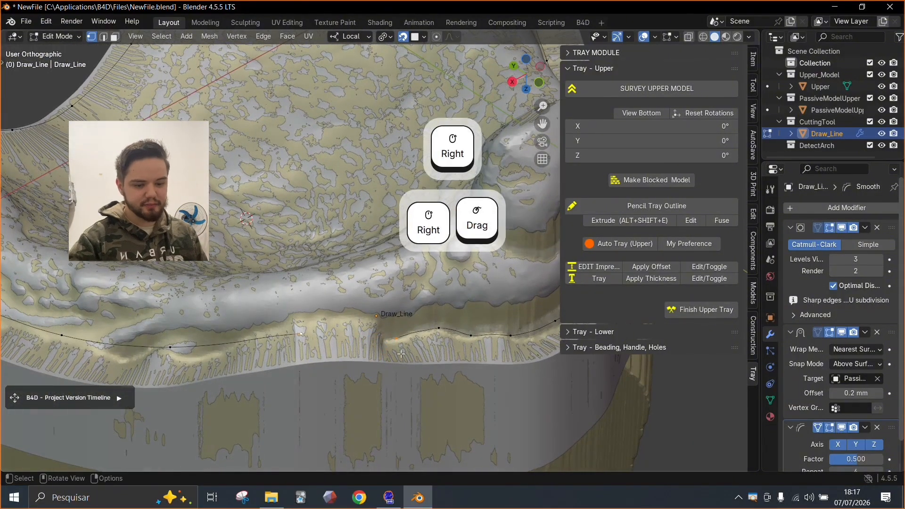
pyautogui.scroll(2, 430, 380)
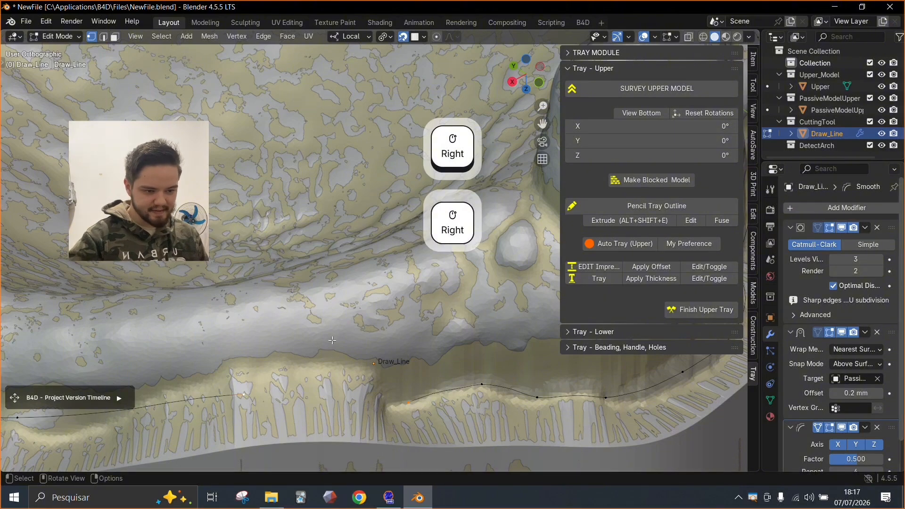
pyautogui.keyDown('shift'); pyautogui.moveTo(320, 359); pyautogui.dragTo(363, 283, button='right'); pyautogui.keyUp('shift')
pyautogui.click(61, 340)
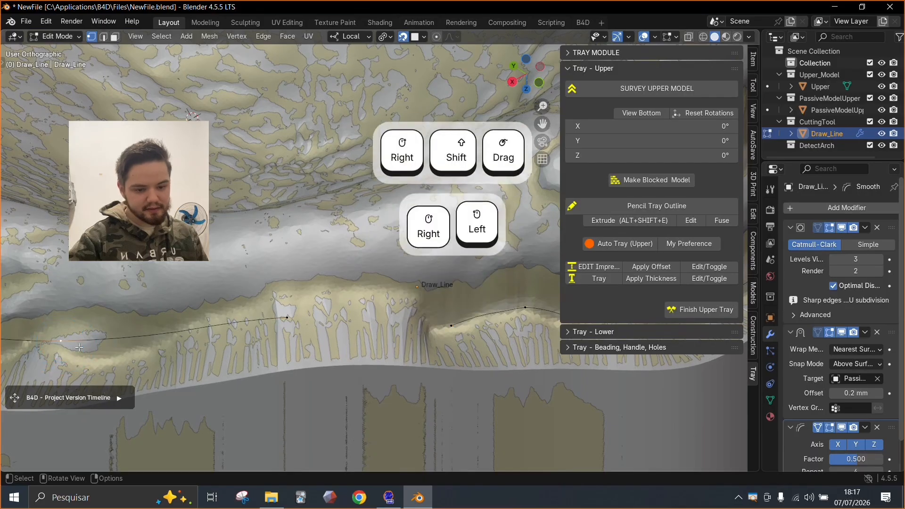
pyautogui.click(288, 317)
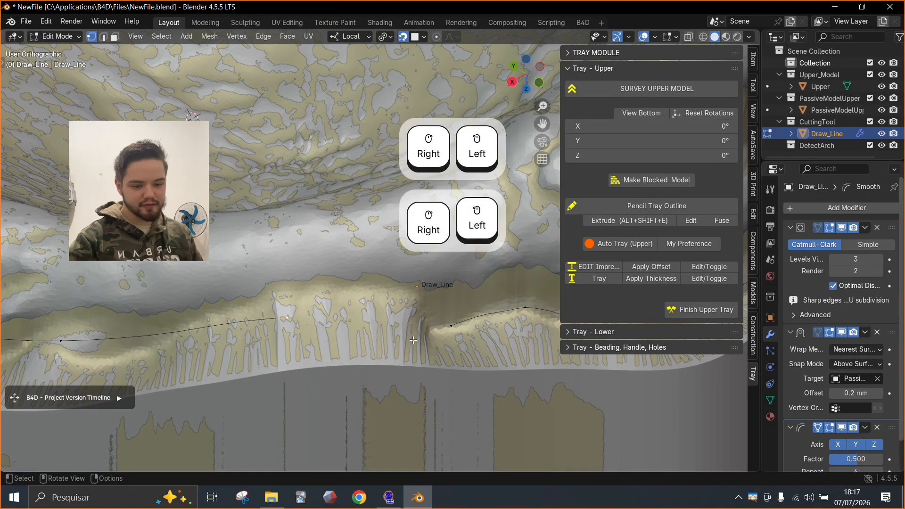
pyautogui.click(452, 326)
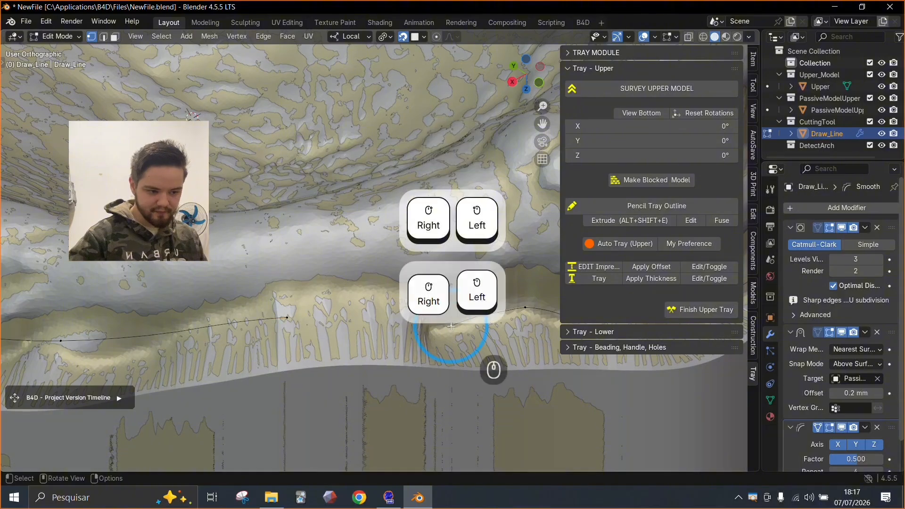
pyautogui.click(287, 318)
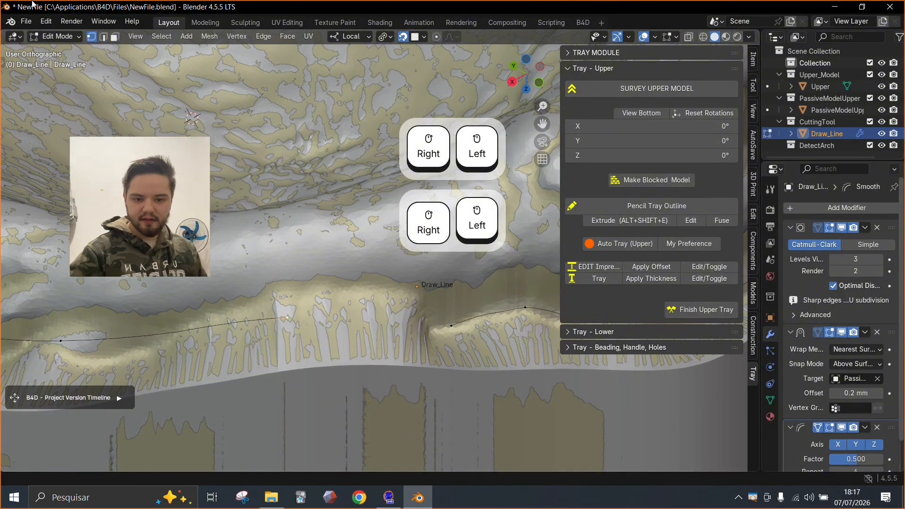
# Set the vertex colour of the 3D Viewport theme to bright blue in the preferences
pyautogui.click(46, 21)
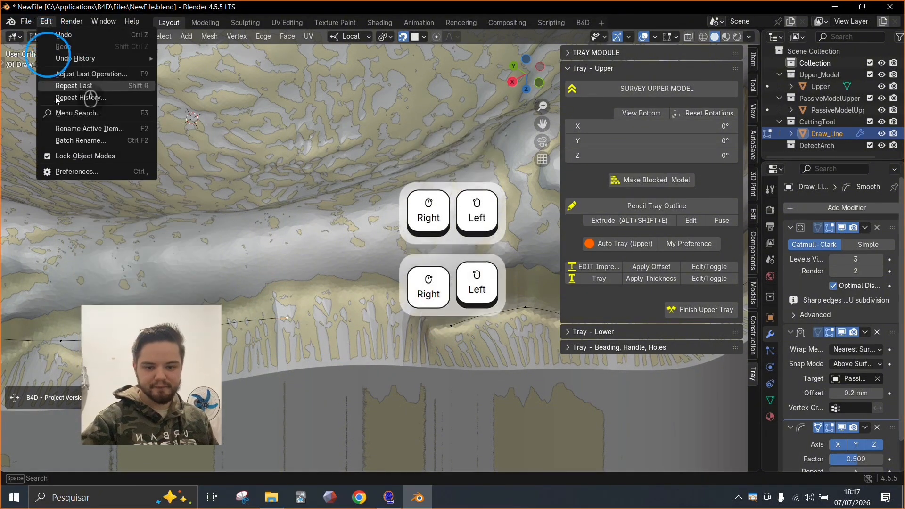
pyautogui.click(101, 172)
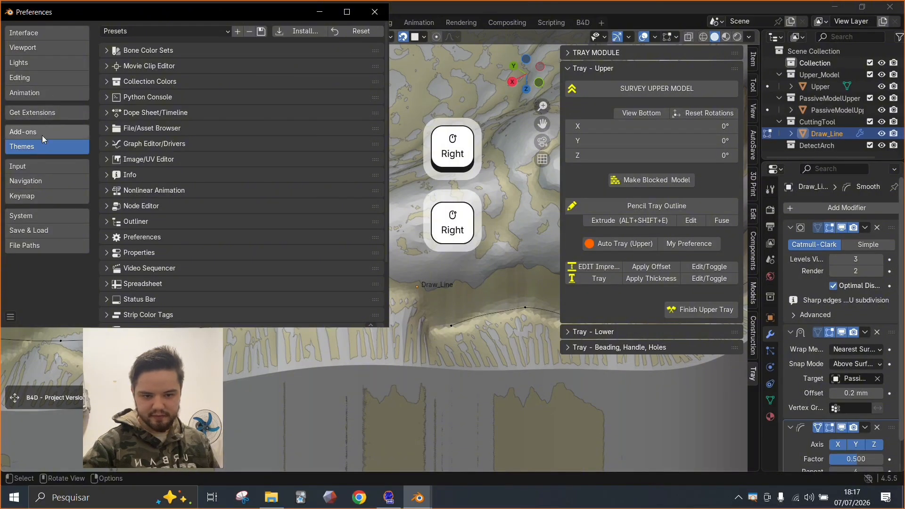
pyautogui.scroll(-3, 196, 168)
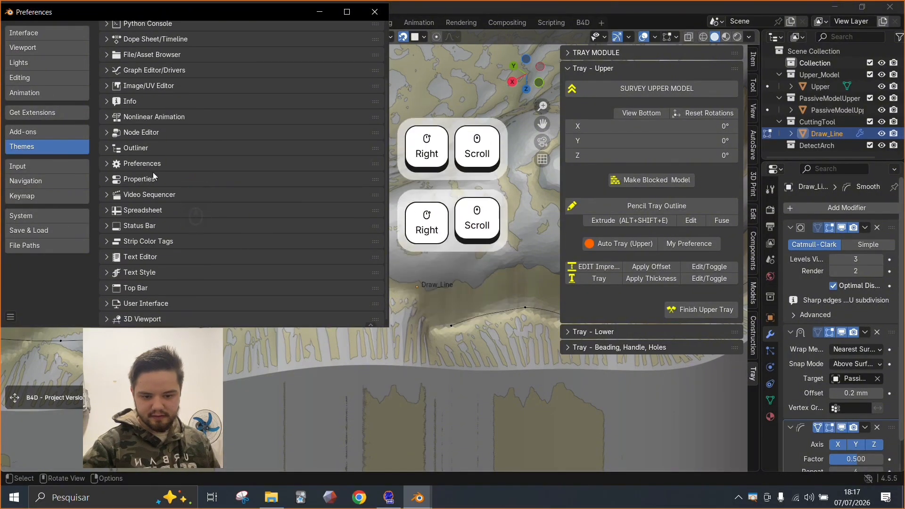
pyautogui.scroll(-2, 147, 192)
pyautogui.click(107, 321)
pyautogui.scroll(-10, 239, 283)
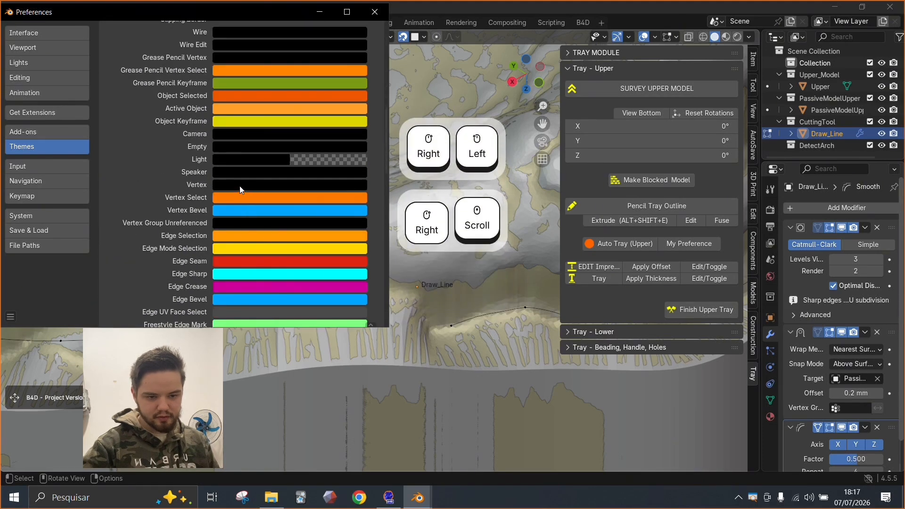
pyautogui.click(240, 186)
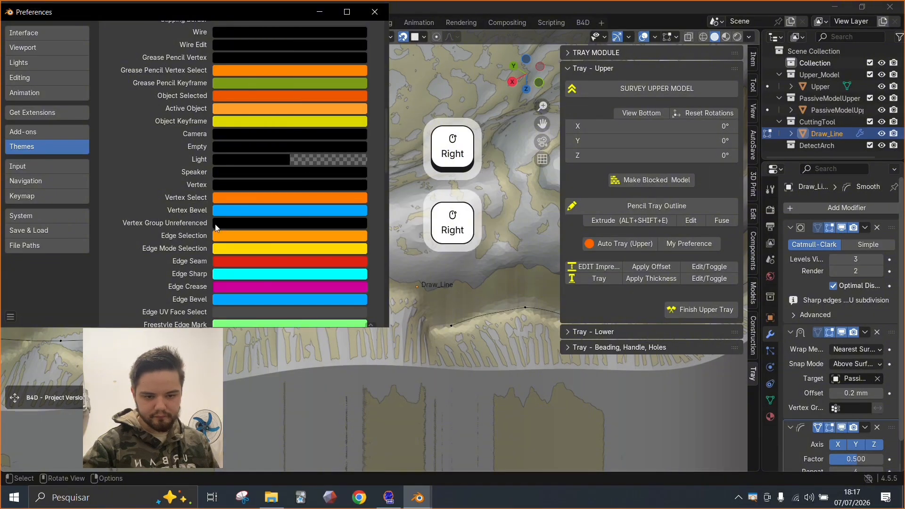
pyautogui.click(223, 184)
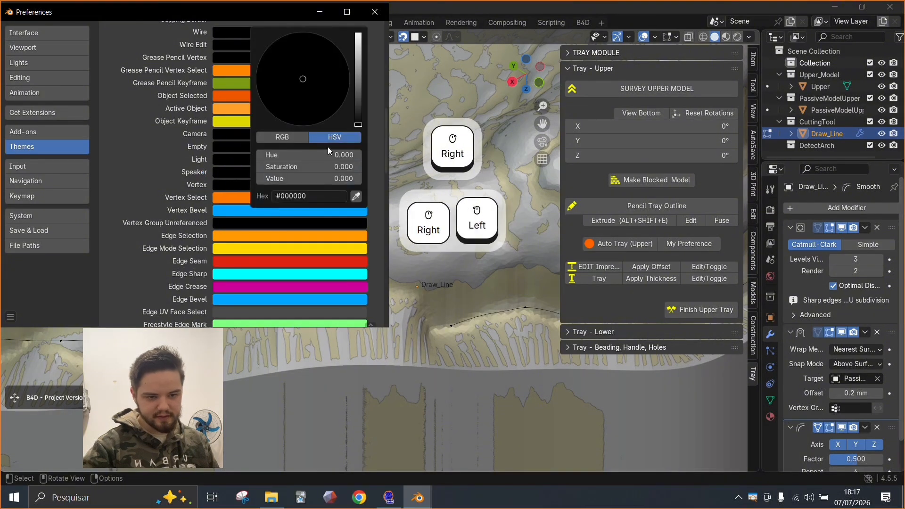
pyautogui.click(285, 135)
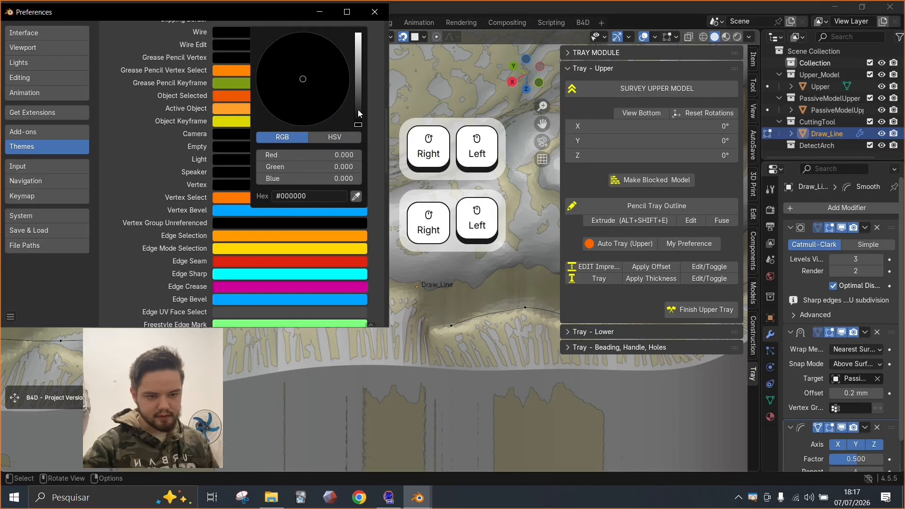
pyautogui.moveTo(357, 110); pyautogui.dragTo(359, 31)
pyautogui.moveTo(333, 78)
pyautogui.mouseDown()
pyautogui.moveTo(282, 61)
pyautogui.moveTo(347, 65)
pyautogui.mouseUp()
# Set the 3D Viewport theme's vertex size to 6 px and close the preferences
pyautogui.scroll(-15, 155, 255)
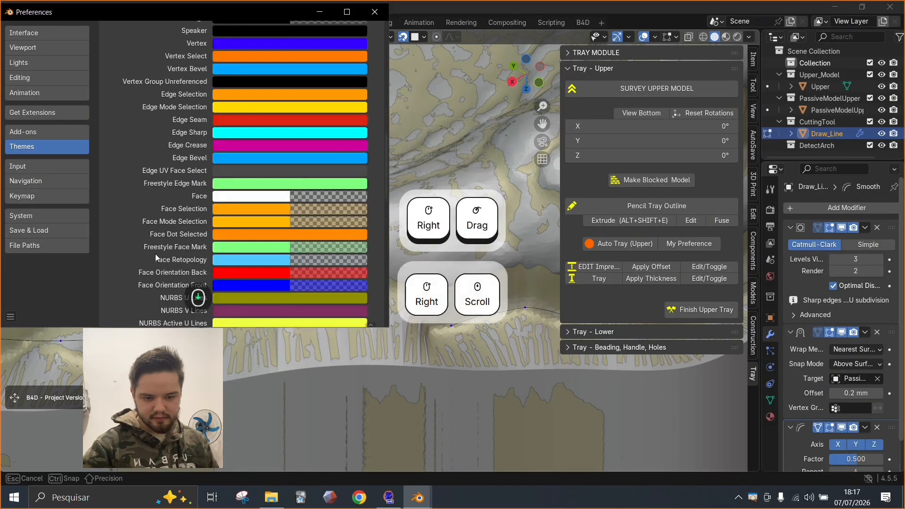
pyautogui.scroll(-4, 153, 264)
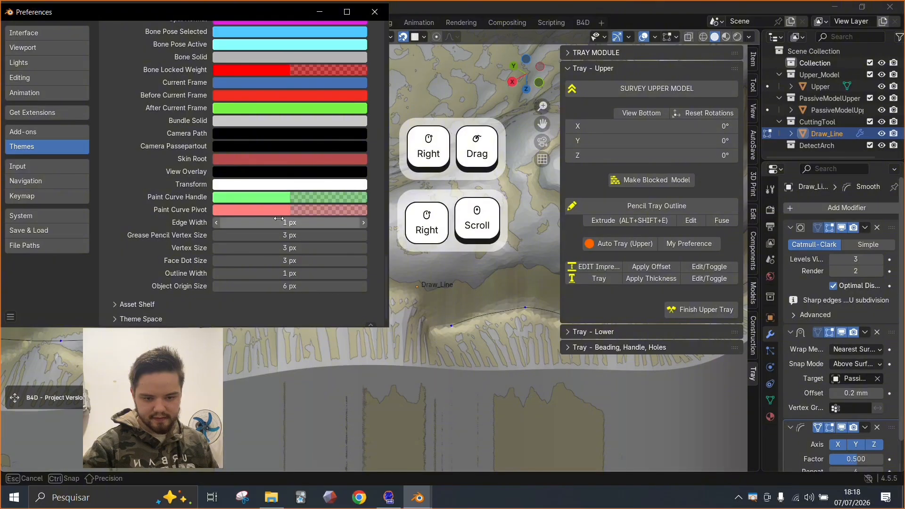
pyautogui.moveTo(277, 247); pyautogui.dragTo(303, 248)
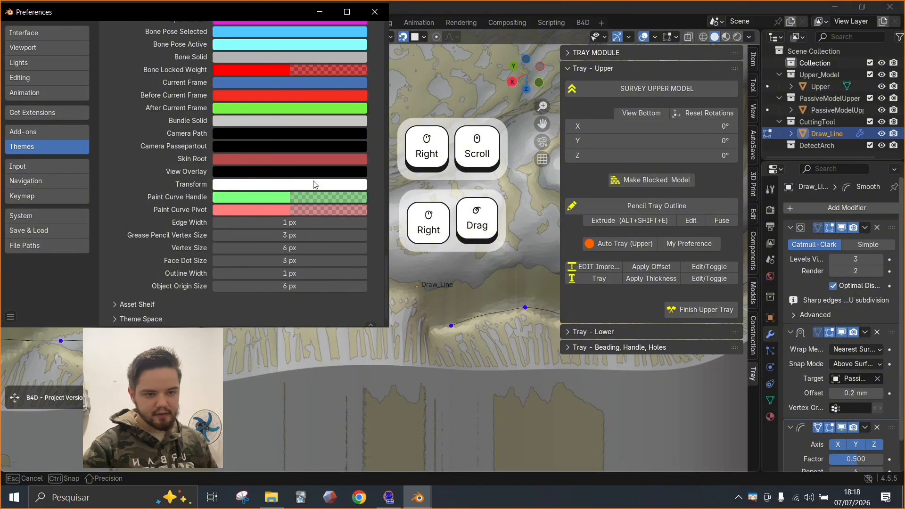
pyautogui.click(371, 9)
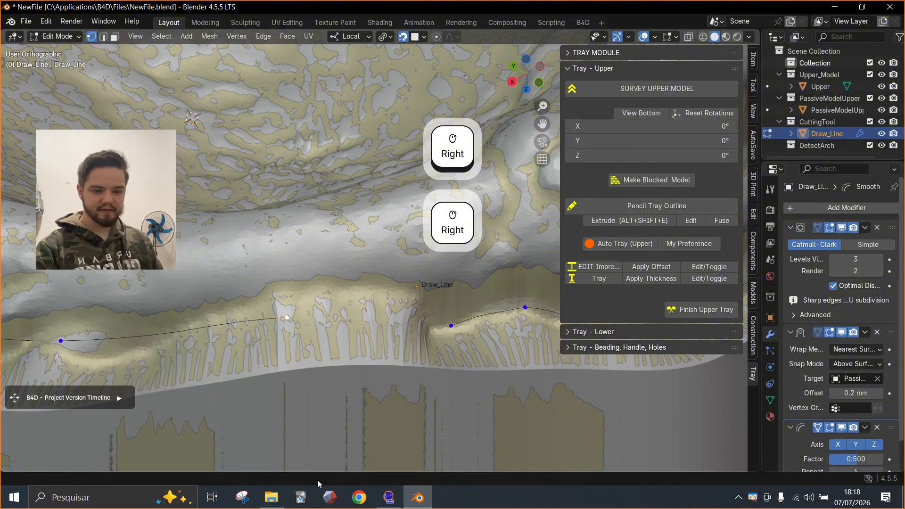
# Try to close the outline's gap between its two open end points with Fuse, and undo it
pyautogui.scroll(1, 347, 366)
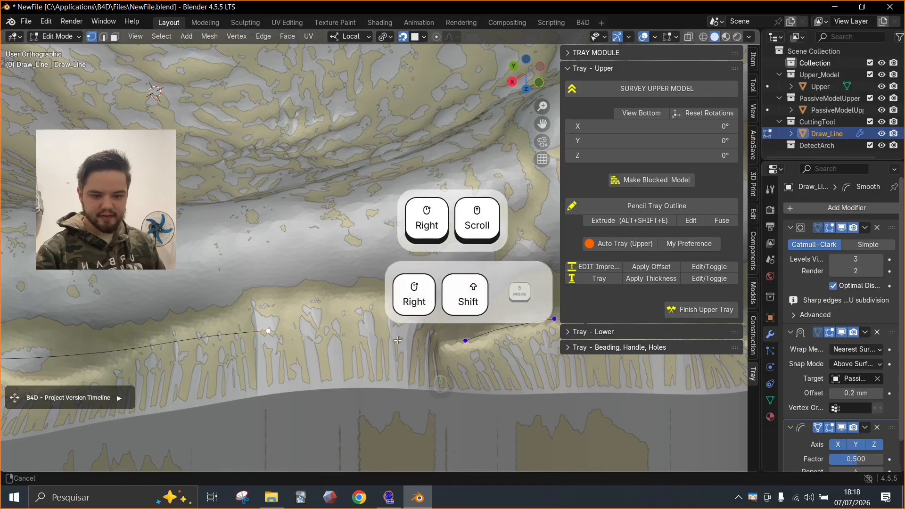
pyautogui.keyDown('shift'); pyautogui.moveTo(398, 338); pyautogui.dragTo(307, 329, button='middle'); pyautogui.keyUp('shift')
pyautogui.scroll(1, 304, 339)
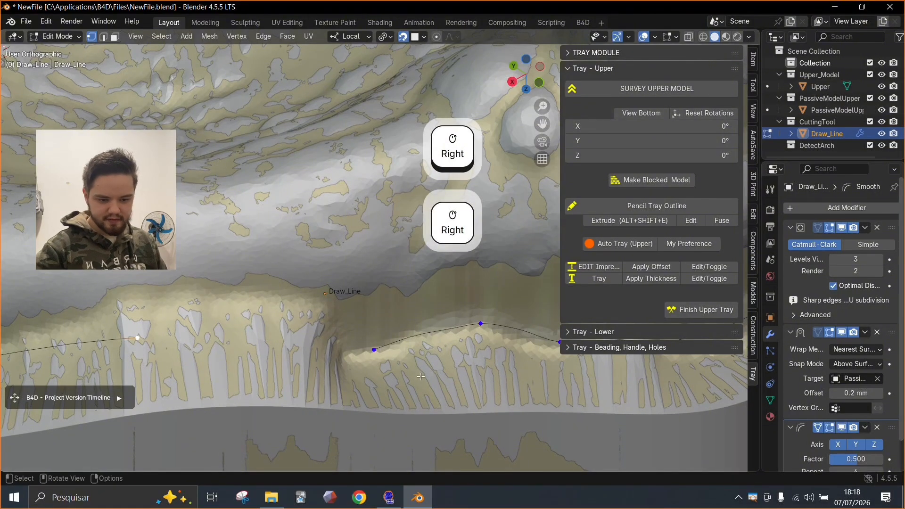
pyautogui.click(374, 348)
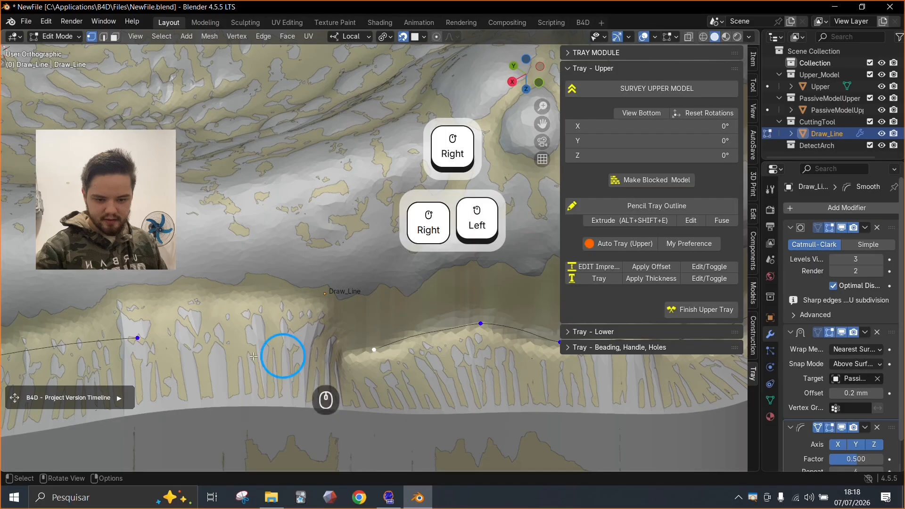
pyautogui.click(137, 340)
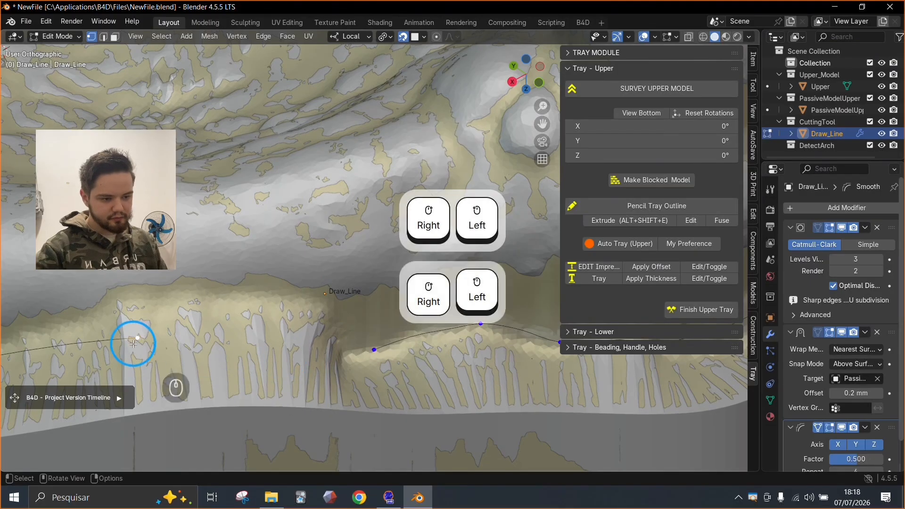
pyautogui.click(708, 225)
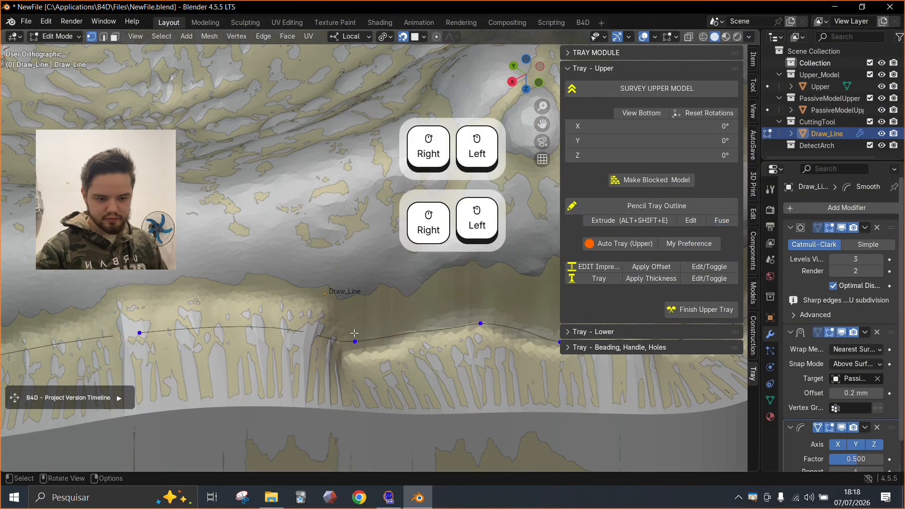
pyautogui.hotkey('ctrl', 'z')
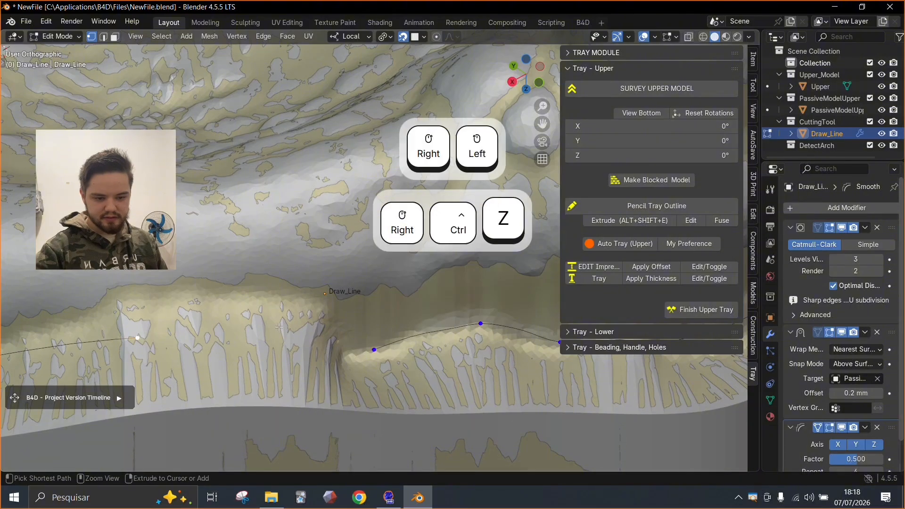
# Select the outline's two open end points on the outer border together and join them with a new edge
pyautogui.keyDown('shift'); pyautogui.click(375, 348); pyautogui.keyUp('shift')
pyautogui.click(374, 349)
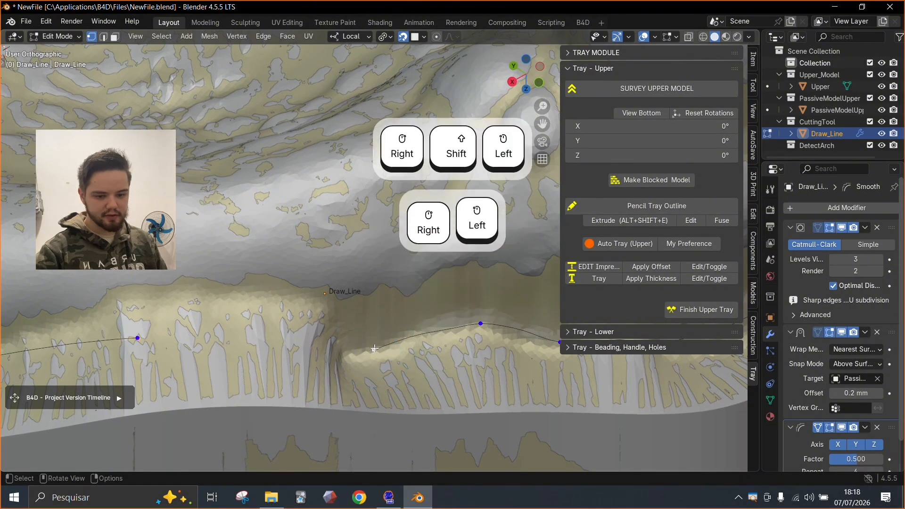
pyautogui.click(136, 338)
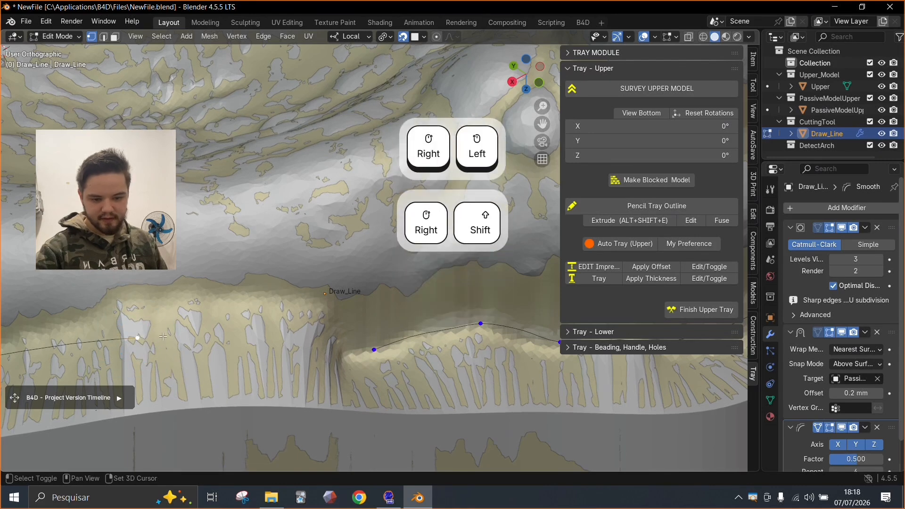
pyautogui.keyDown('shift'); pyautogui.click(374, 350); pyautogui.keyUp('shift')
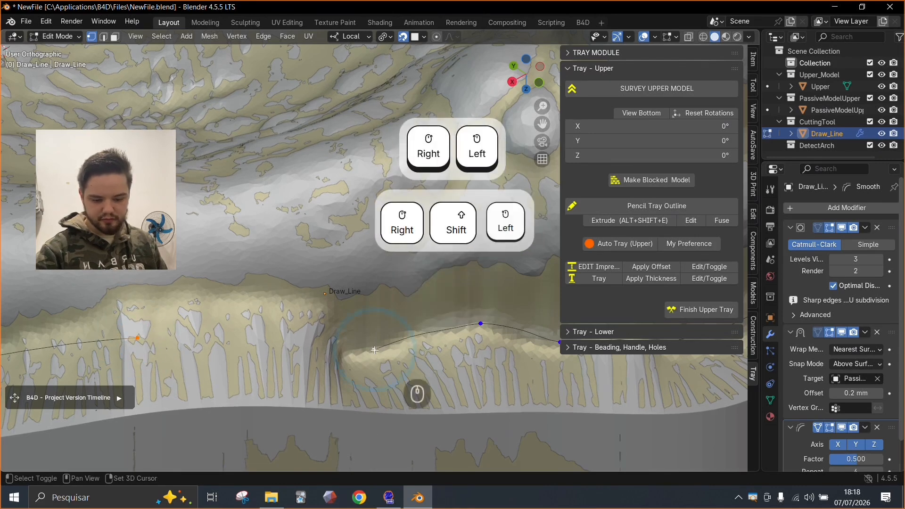
pyautogui.press('f')
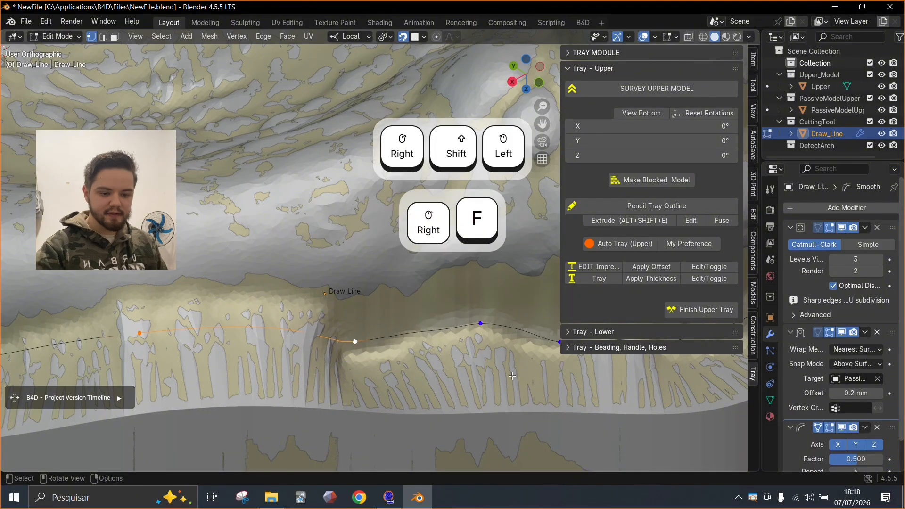
pyautogui.scroll(2, 410, 340)
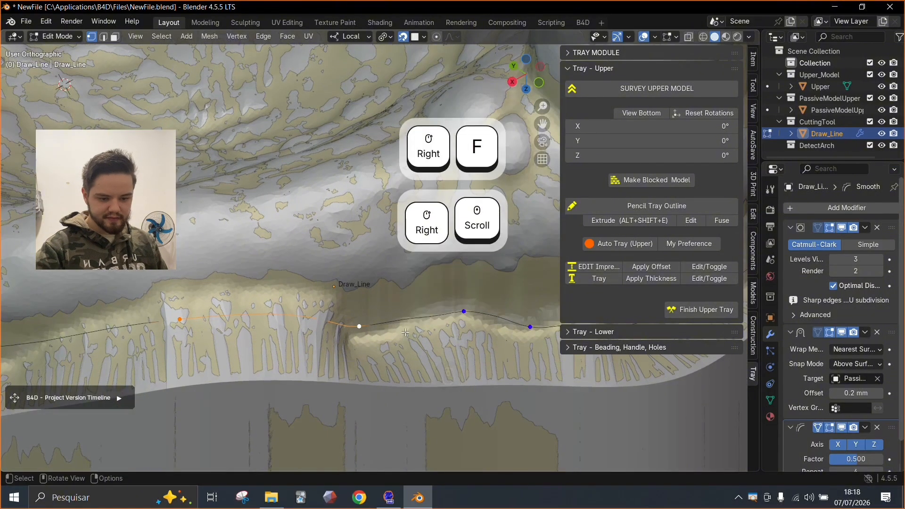
pyautogui.moveTo(360, 324); pyautogui.dragTo(415, 299, button='middle')
pyautogui.scroll(-2, 414, 299)
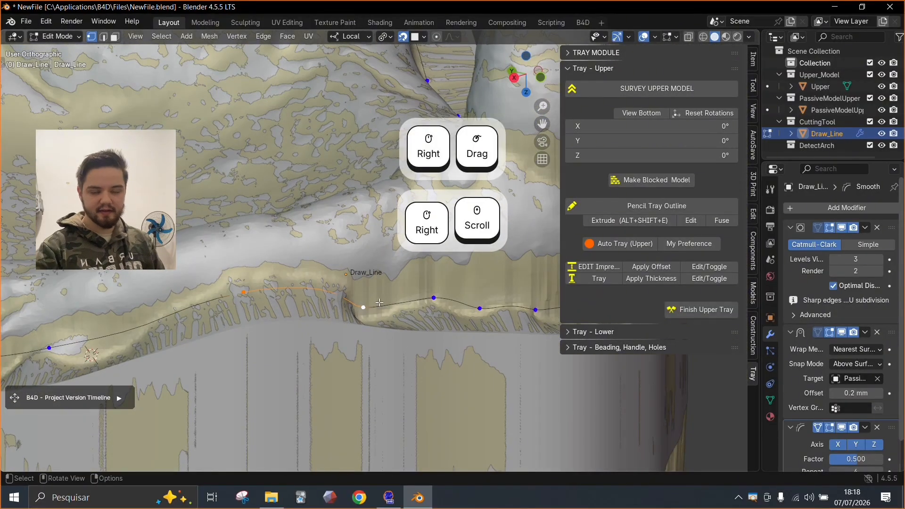
pyautogui.scroll(-2, 377, 294)
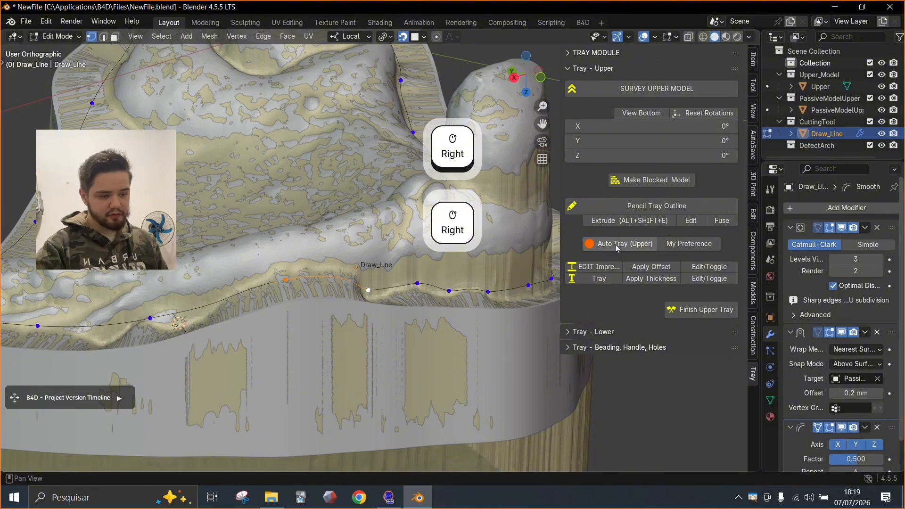
# Create the editable impression space on the blocked upper model and widen the sidebar so the Space field shows its full label
pyautogui.click(600, 267)
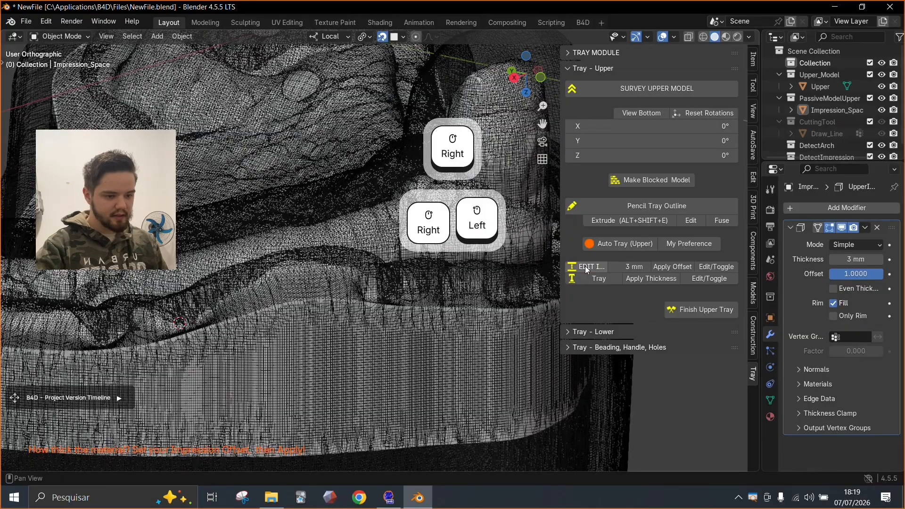
pyautogui.hotkey('ctrl', '1')
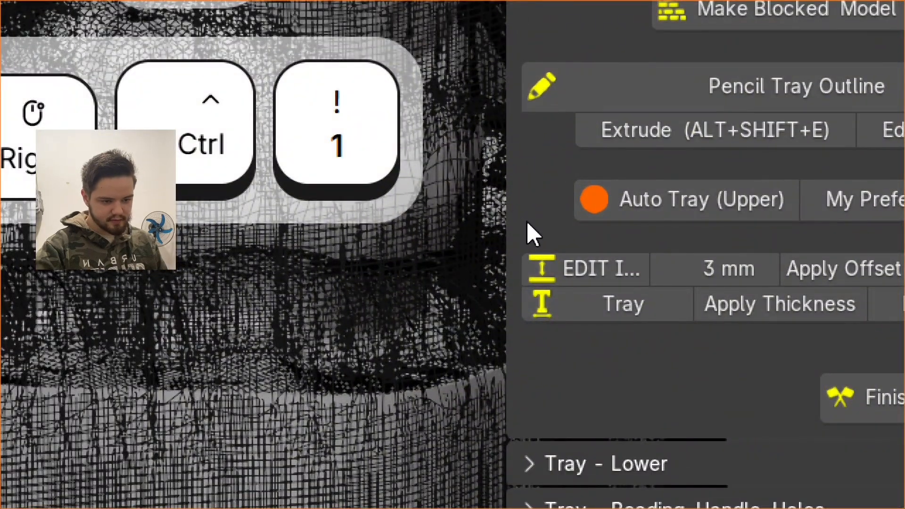
pyautogui.moveTo(495, 222); pyautogui.dragTo(87, 225)
pyautogui.moveTo(516, 215); pyautogui.dragTo(172, 255)
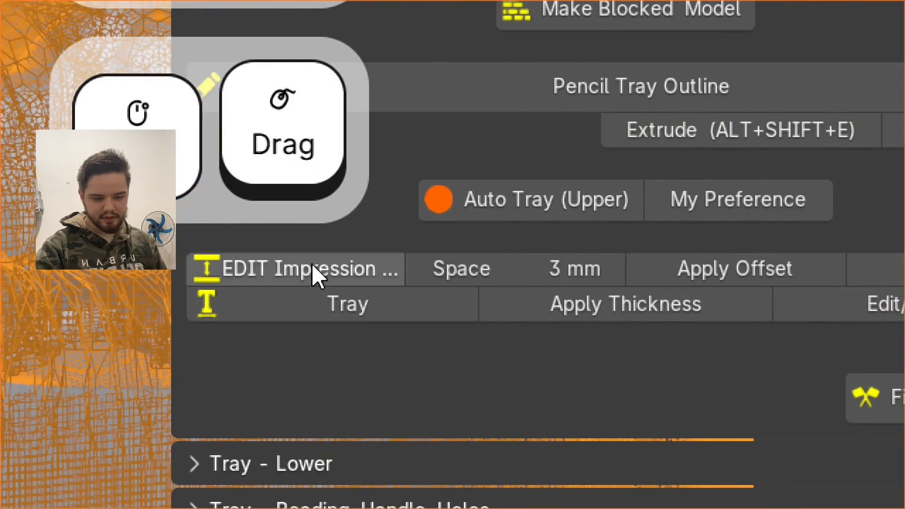
pyautogui.hotkey('ctrl', '1')
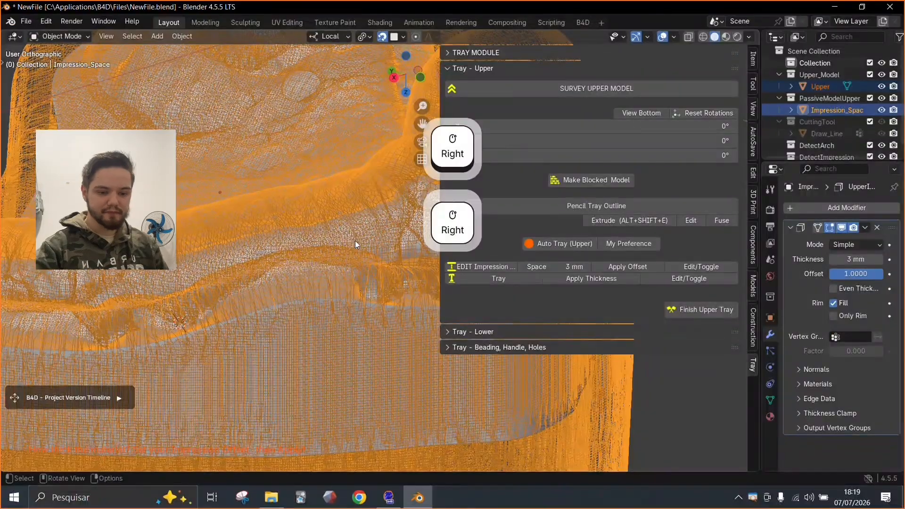
pyautogui.scroll(2, 293, 270)
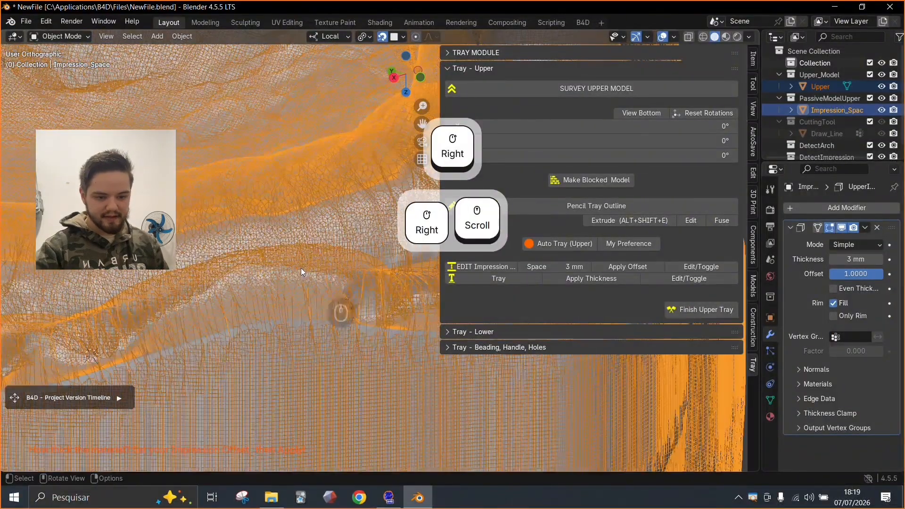
pyautogui.moveTo(285, 245); pyautogui.dragTo(259, 254, button='middle')
pyautogui.keyDown('shift'); pyautogui.moveTo(442, 311); pyautogui.dragTo(447, 309, button='middle'); pyautogui.keyUp('shift')
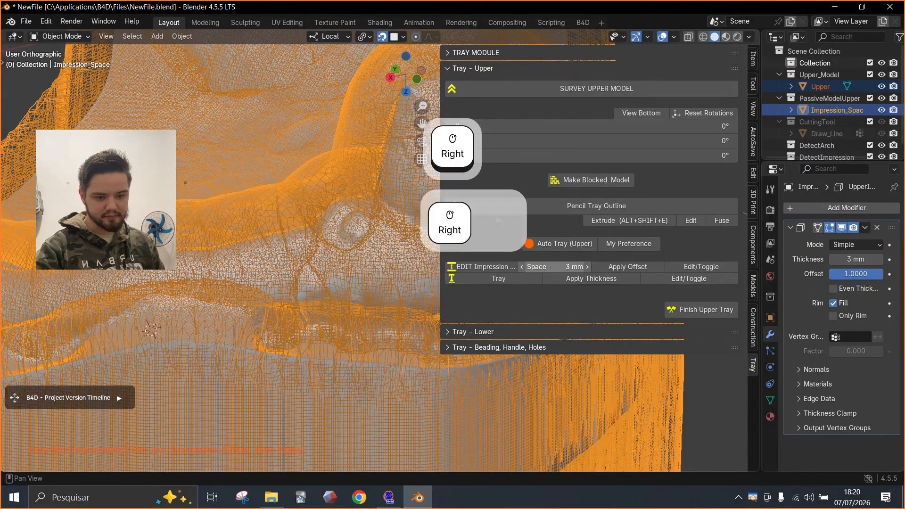
# Set the impression space to 2.996 mm and apply the offset to the upper model
pyautogui.moveTo(556, 266); pyautogui.dragTo(553, 267)
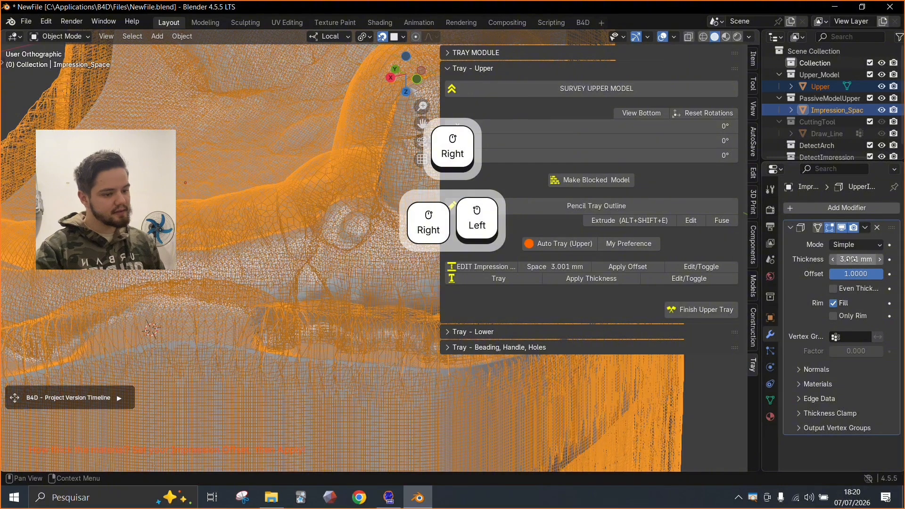
pyautogui.moveTo(852, 259); pyautogui.dragTo(120, 258)
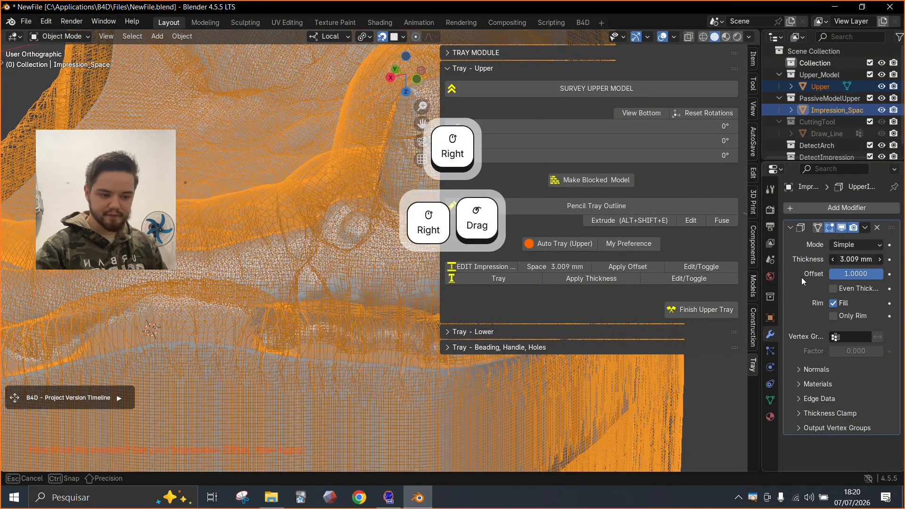
pyautogui.moveTo(802, 278); pyautogui.dragTo(553, 326)
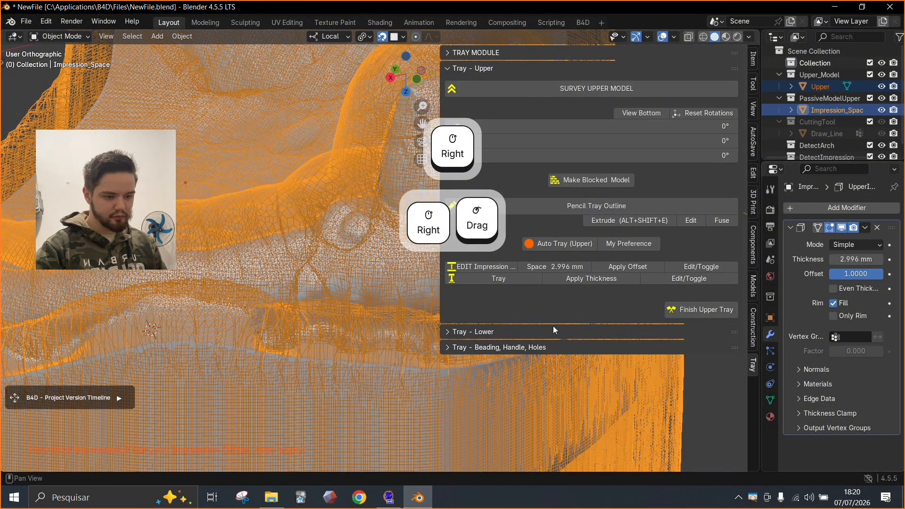
pyautogui.click(629, 265)
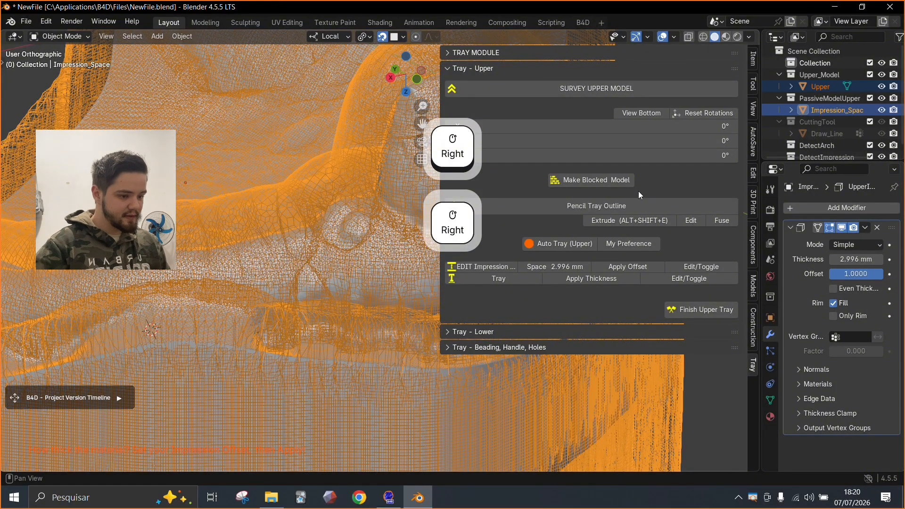
pyautogui.click(864, 229)
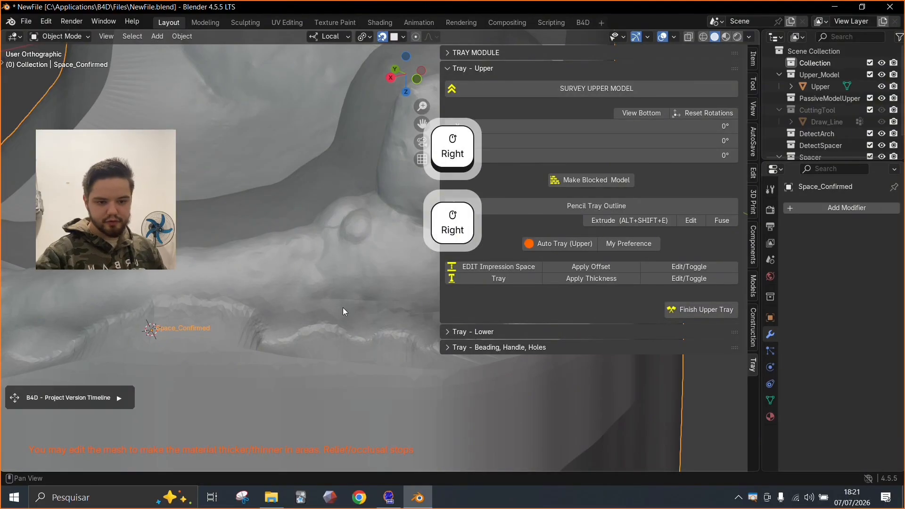
# Generate the tray layer over the confirmed impression space of the upper model
pyautogui.moveTo(302, 227); pyautogui.dragTo(276, 253, button='middle')
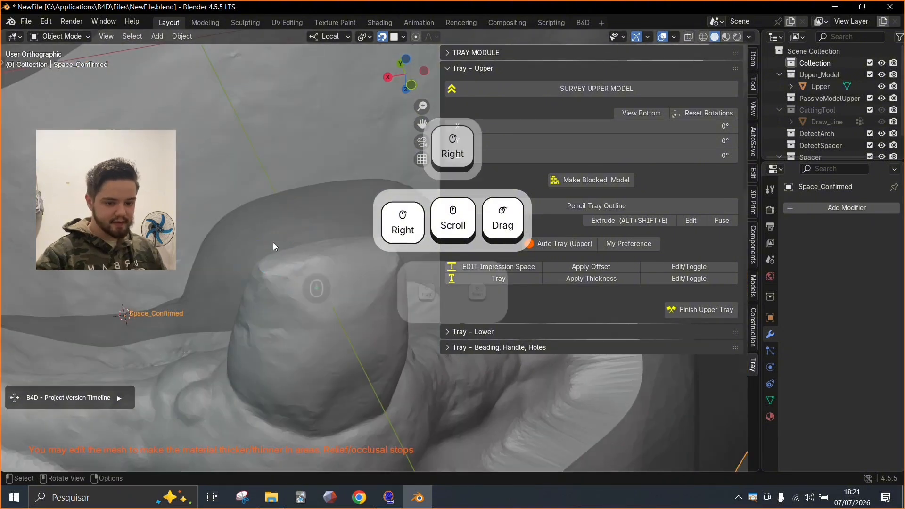
pyautogui.scroll(-3, 273, 246)
pyautogui.click(355, 272)
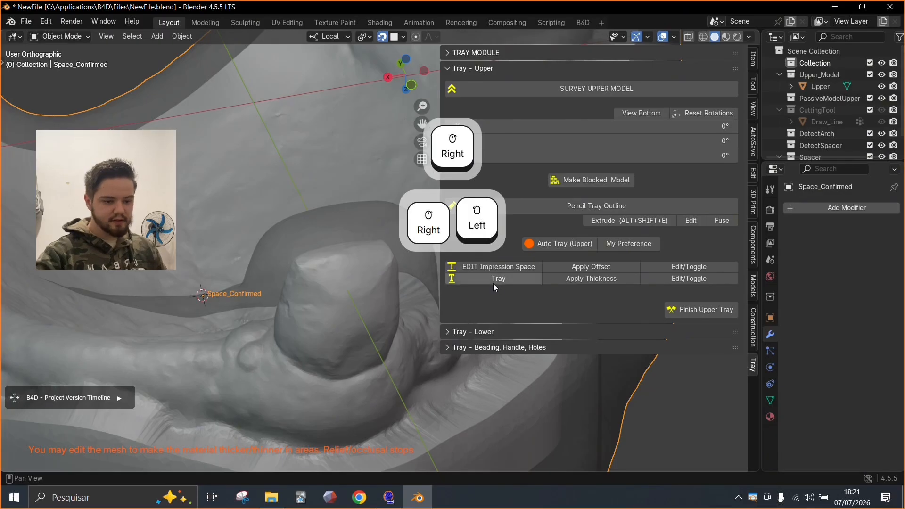
pyautogui.hotkey('ctrl', '1')
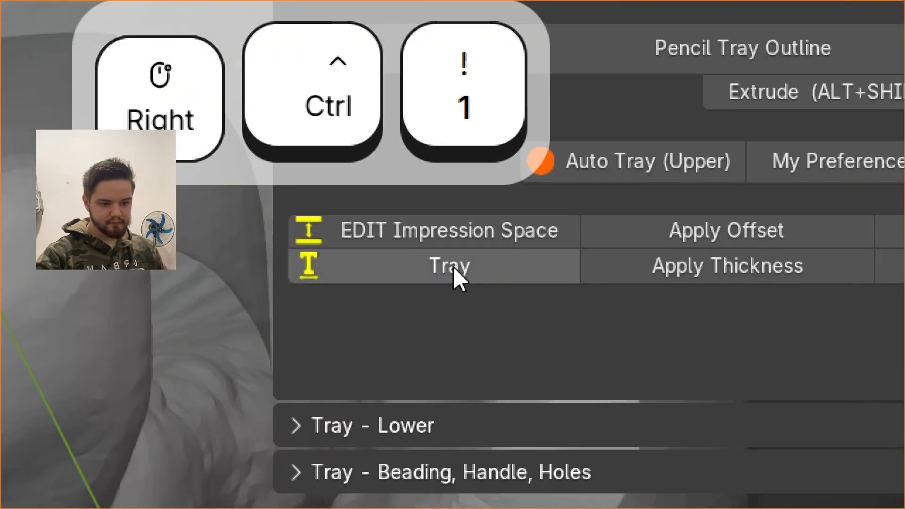
pyautogui.click(454, 269)
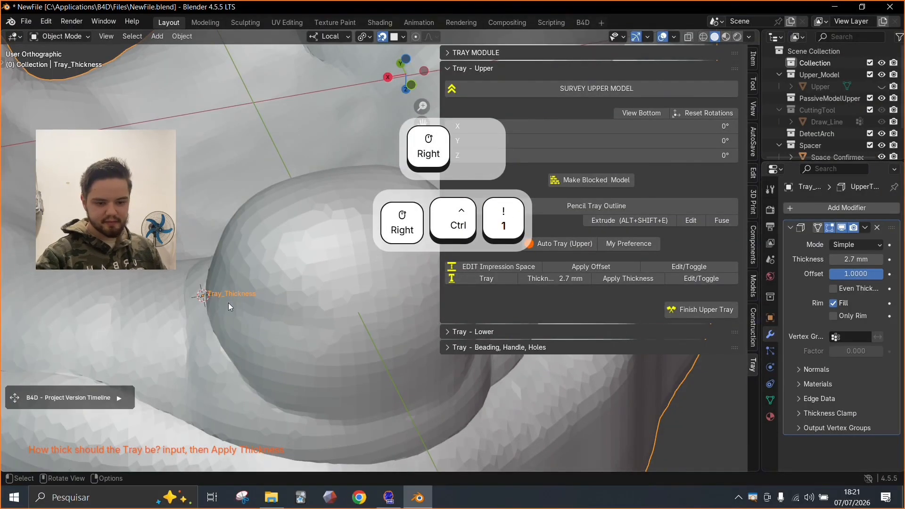
# Set the upper tray's thickness to 2.717 mm
pyautogui.scroll(-1, 229, 302)
pyautogui.scroll(-1, 229, 302)
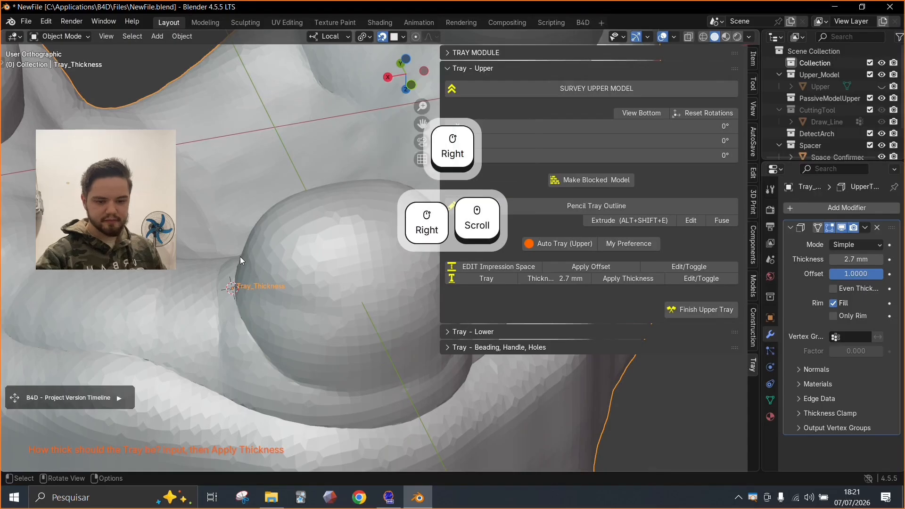
pyautogui.scroll(-1, 199, 239)
pyautogui.moveTo(239, 281); pyautogui.dragTo(269, 238, button='middle')
pyautogui.scroll(-3, 269, 238)
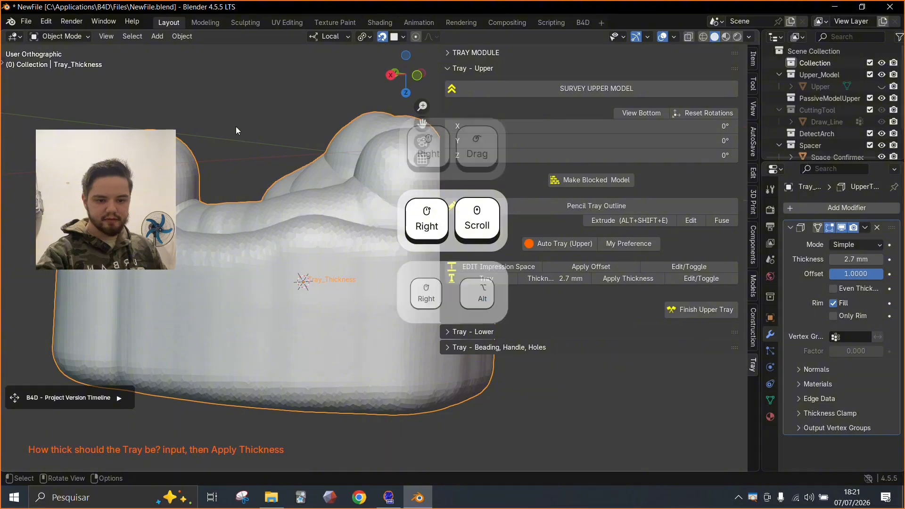
pyautogui.hotkey('alt', 'b')
pyautogui.moveTo(241, 140); pyautogui.dragTo(290, 400)
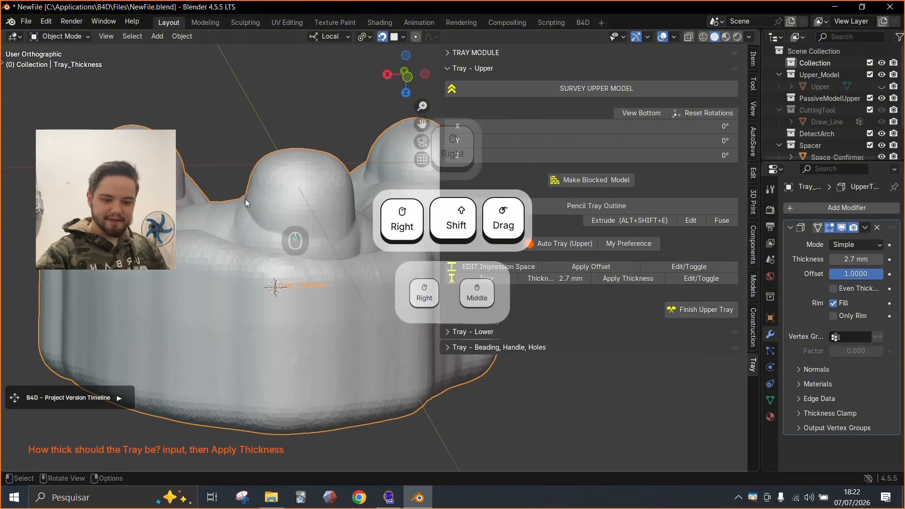
pyautogui.moveTo(245, 199); pyautogui.dragTo(186, 191, button='middle')
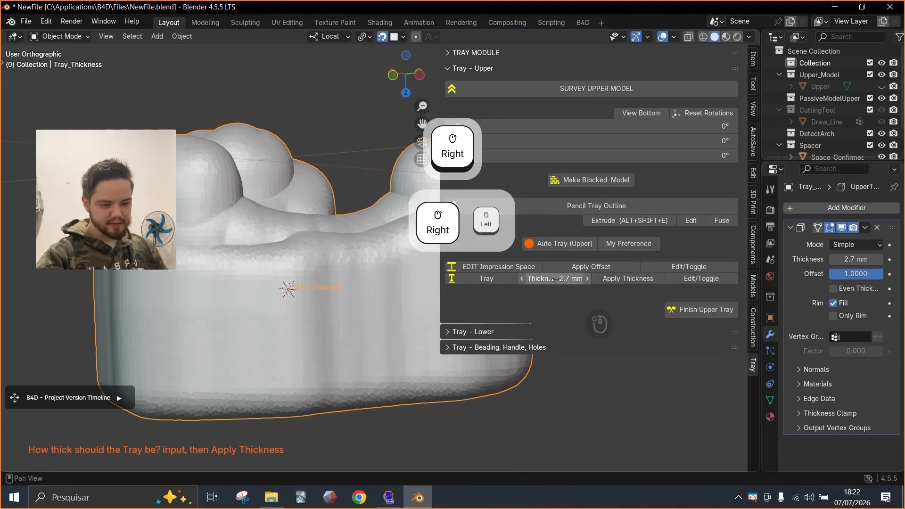
pyautogui.moveTo(557, 281); pyautogui.dragTo(566, 279)
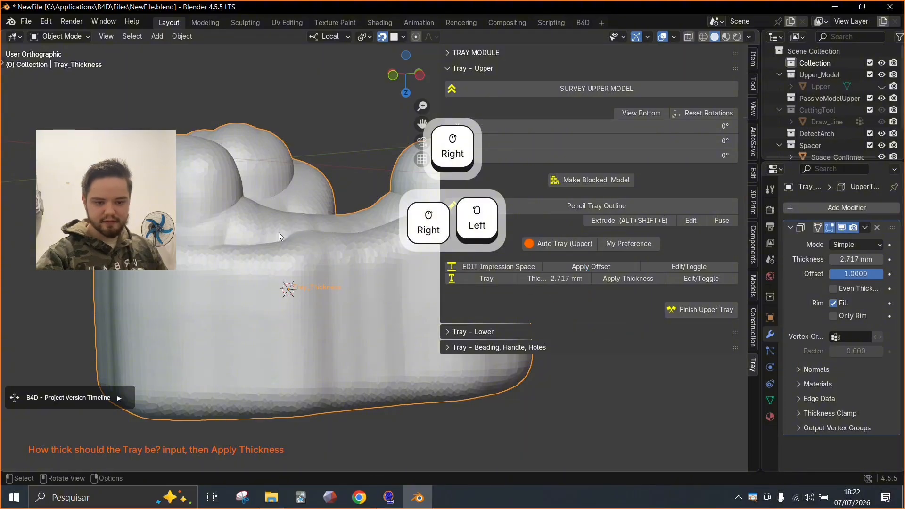
# Clip the view to sections of the thickened tray, examine its walls in cross-section, and clear the clipping
pyautogui.scroll(2, 268, 238)
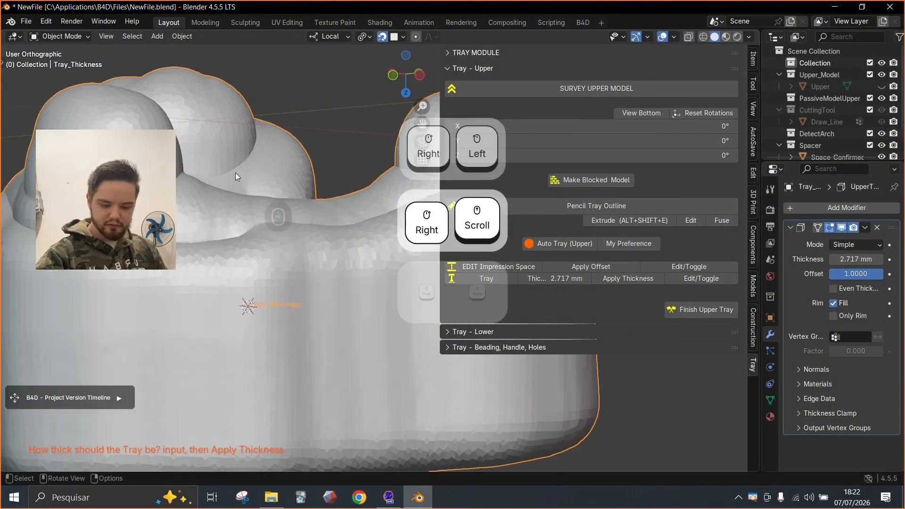
pyautogui.scroll(-2, 236, 174)
pyautogui.hotkey('alt', 'b')
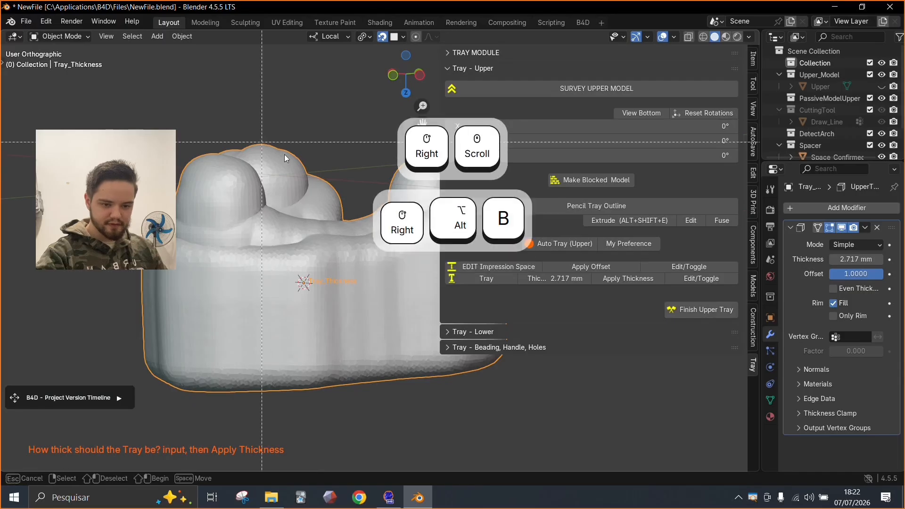
pyautogui.moveTo(289, 122); pyautogui.dragTo(361, 400)
pyautogui.moveTo(374, 285); pyautogui.dragTo(327, 284, button='middle')
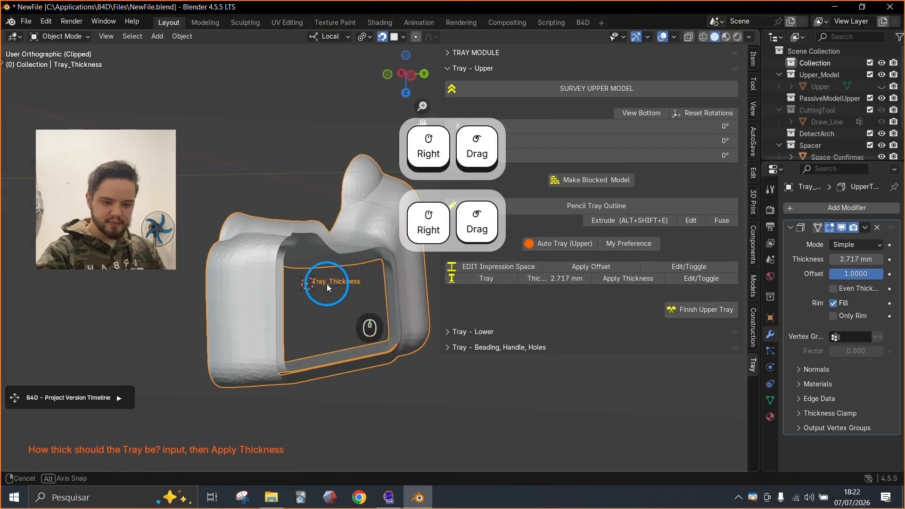
pyautogui.hotkey('alt', 'b')
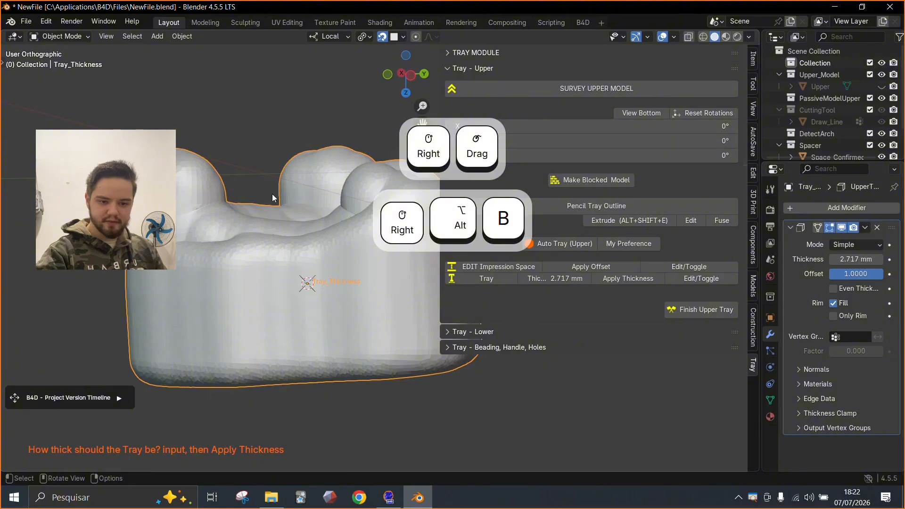
pyautogui.hotkey('alt', 'b')
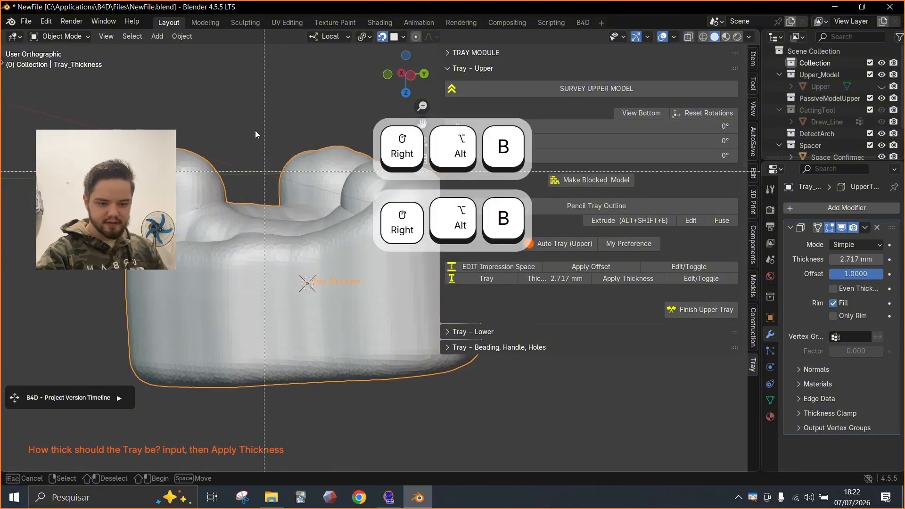
pyautogui.moveTo(249, 124); pyautogui.dragTo(387, 446, button='right')
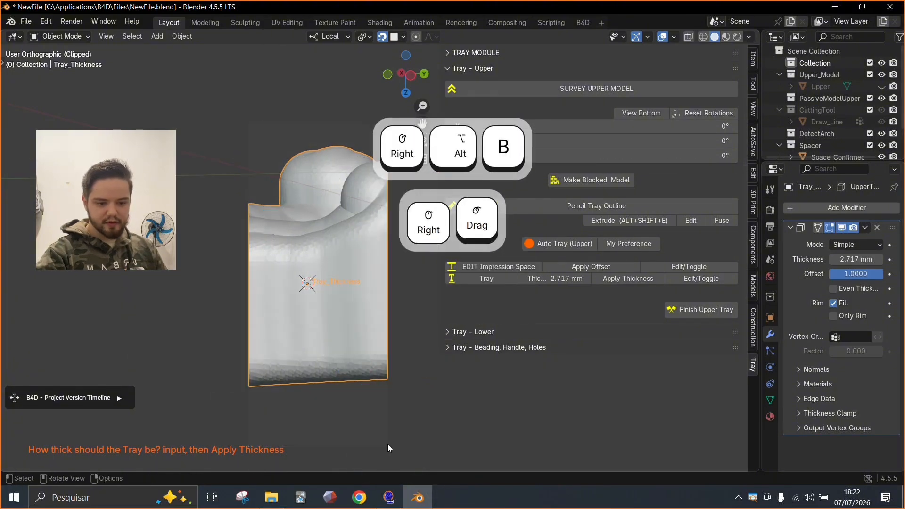
pyautogui.moveTo(375, 369); pyautogui.dragTo(293, 369, button='middle')
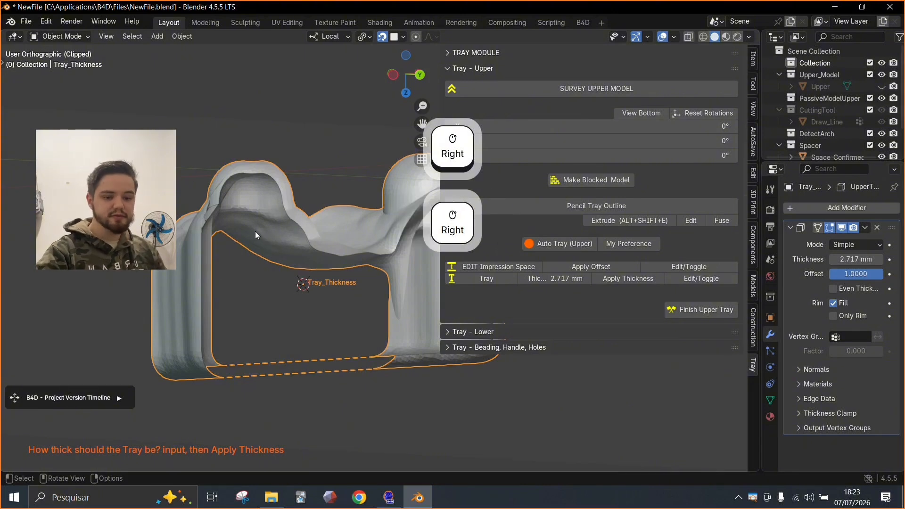
pyautogui.hotkey('alt', 'b')
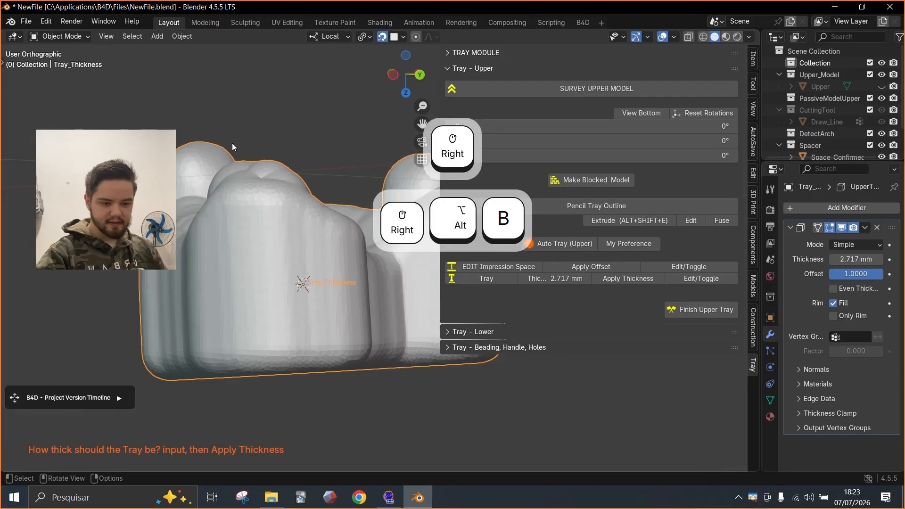
pyautogui.moveTo(232, 143); pyautogui.dragTo(165, 166, button='right')
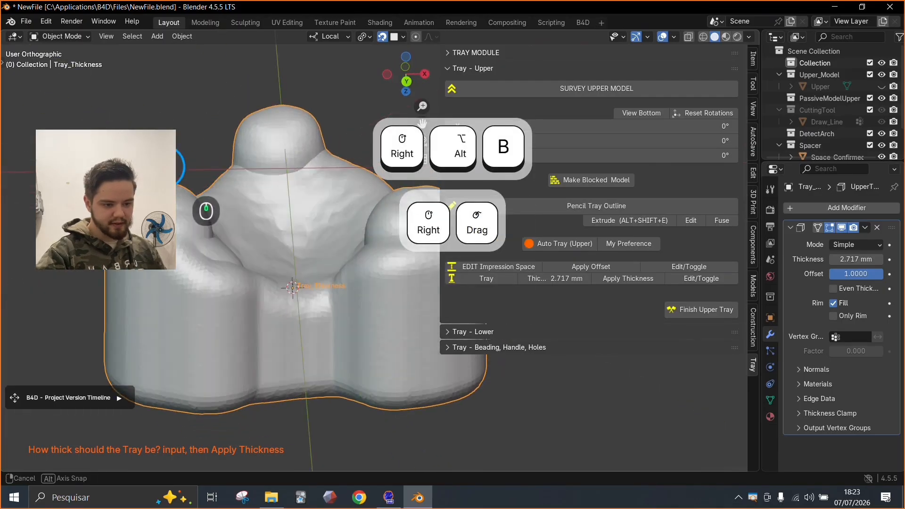
# Apply the thickness to the upper tray layer
pyautogui.click(646, 279)
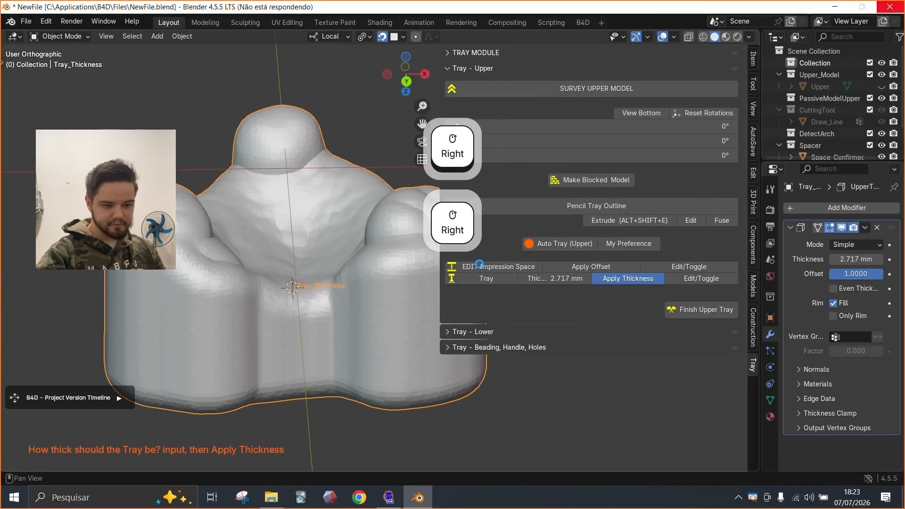
pyautogui.moveTo(243, 293); pyautogui.dragTo(188, 247, button='middle')
pyautogui.scroll(2, 188, 247)
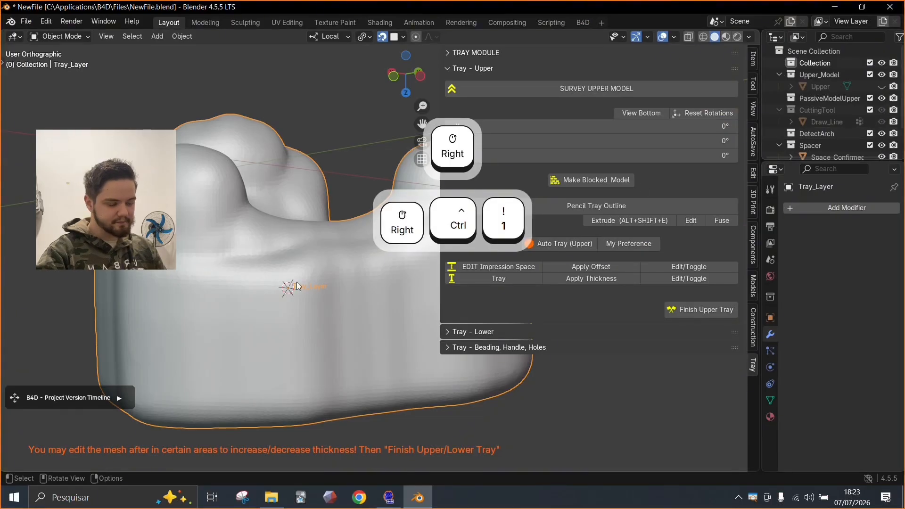
# Finish the upper tray along the drawn outline and examine its border against the jaw model
pyautogui.click(815, 124)
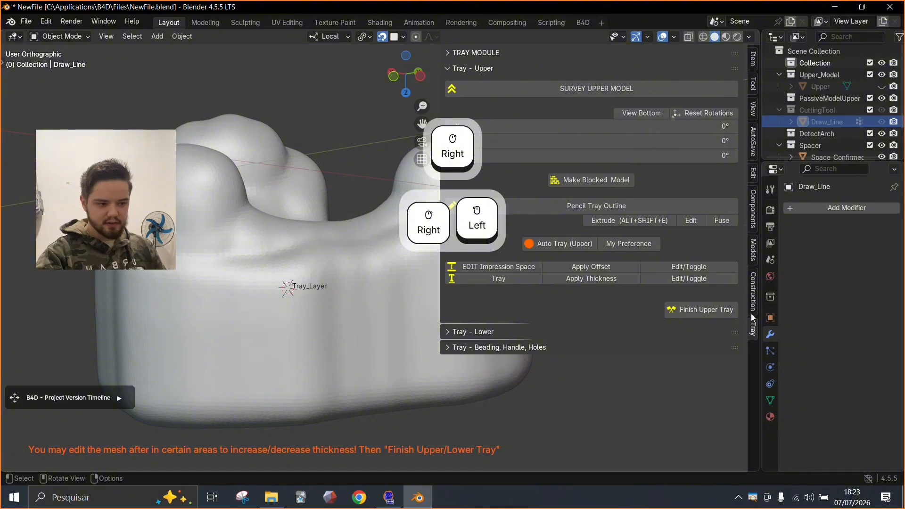
pyautogui.click(322, 248)
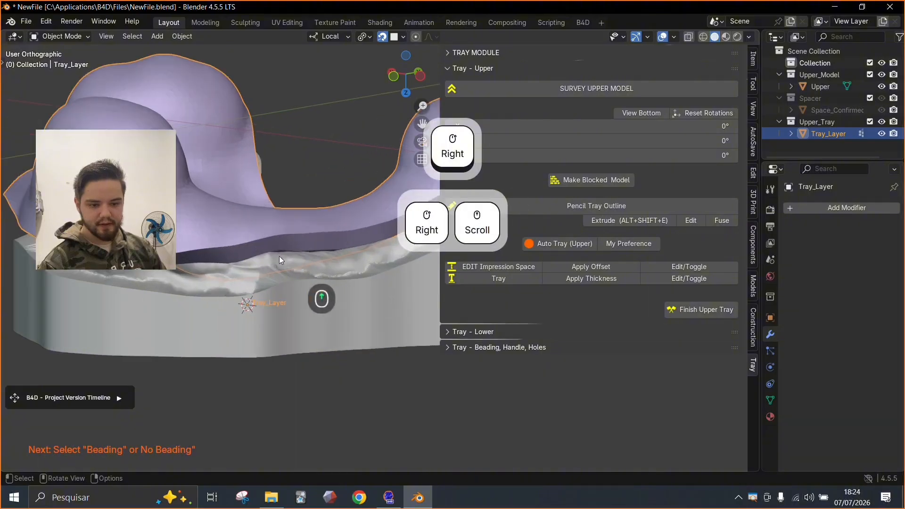
pyautogui.scroll(3, 277, 252)
pyautogui.moveTo(305, 256); pyautogui.dragTo(214, 262, button='middle')
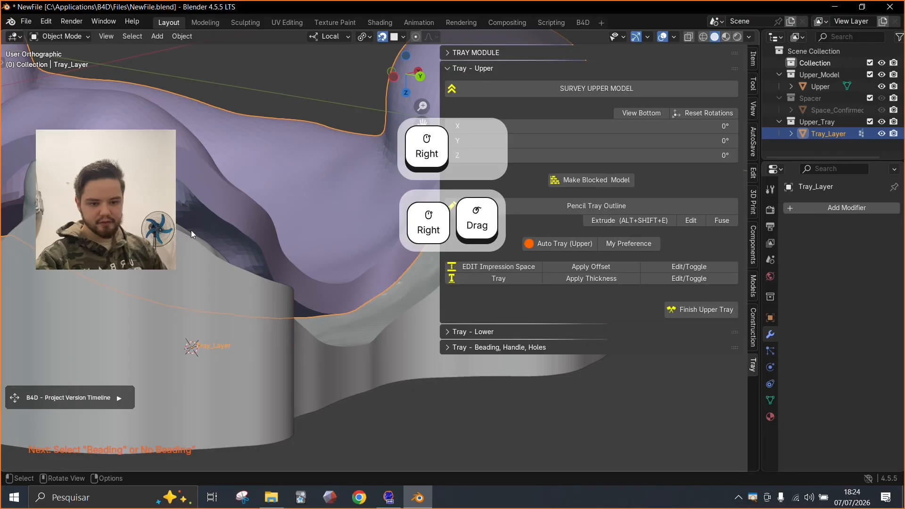
pyautogui.keyDown('shift'); pyautogui.moveTo(191, 230); pyautogui.dragTo(249, 212, button='middle'); pyautogui.keyUp('shift')
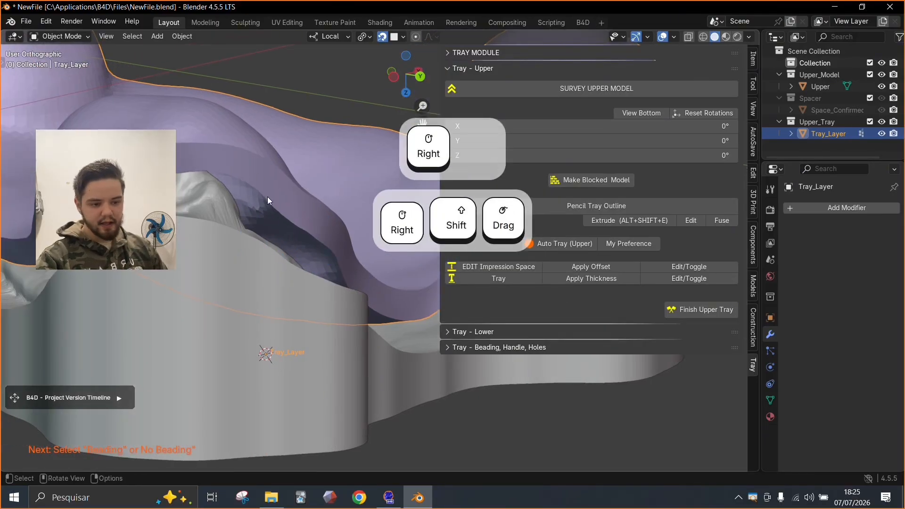
# Open the beading, handle and holes settings and import an upper handle for the finished tray layer
pyautogui.scroll(-5, 286, 224)
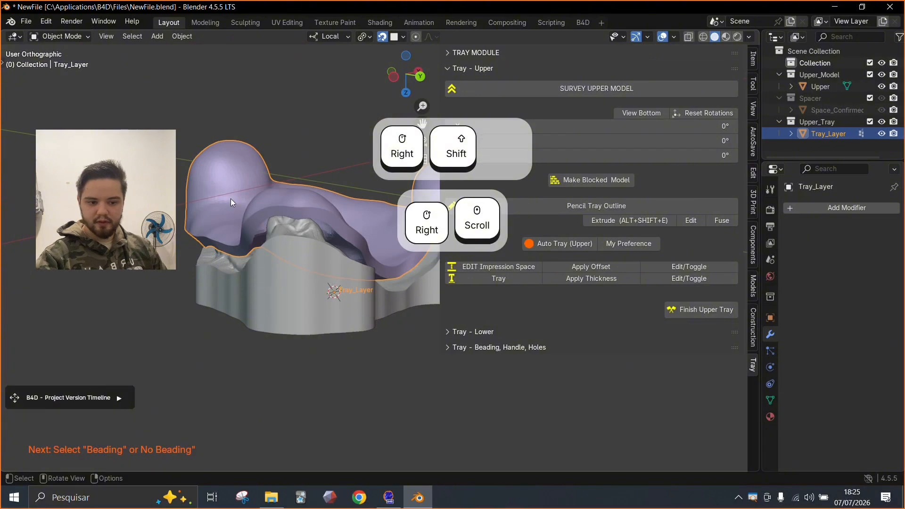
pyautogui.moveTo(231, 199); pyautogui.dragTo(330, 279, button='middle')
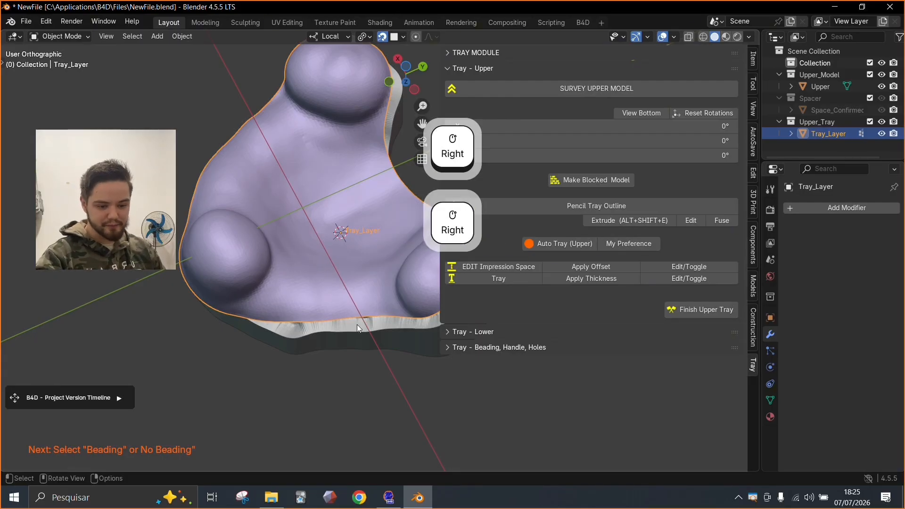
pyautogui.click(453, 348)
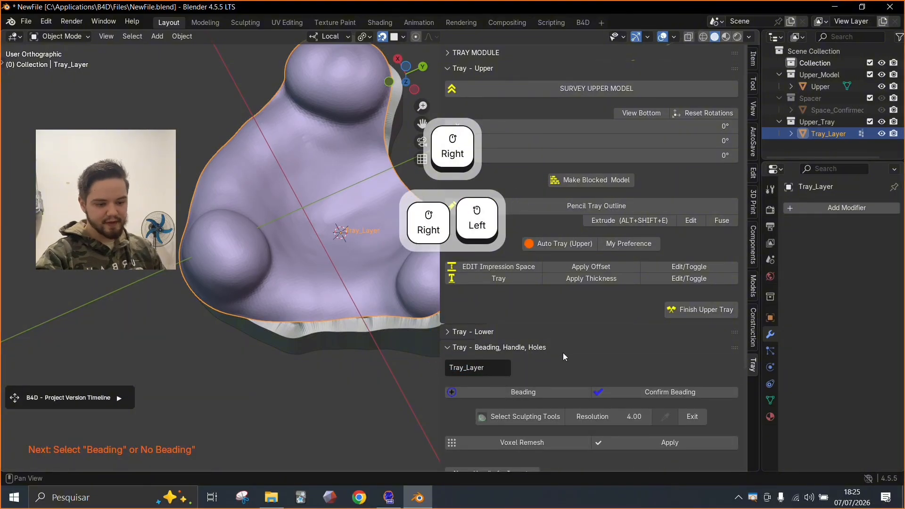
pyautogui.scroll(-5, 563, 352)
pyautogui.scroll(-1, 563, 352)
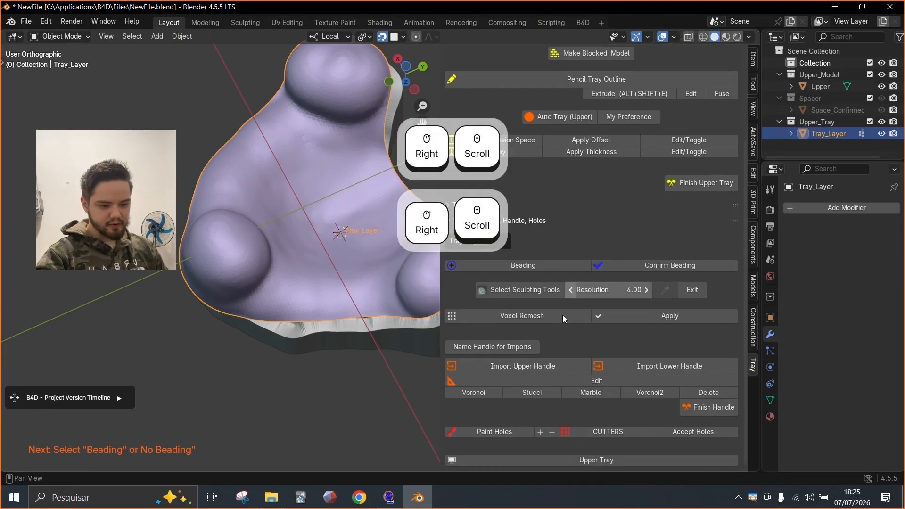
pyautogui.click(549, 367)
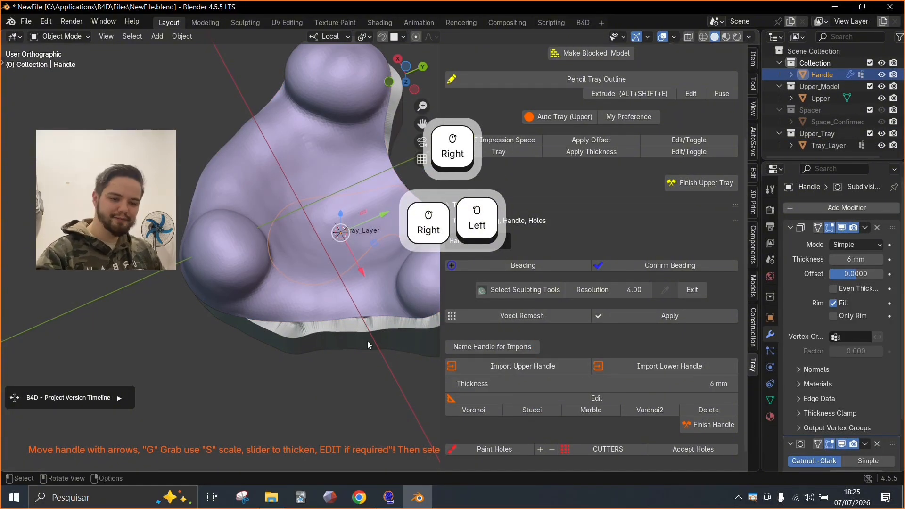
# Move the imported handle out of the jaw model and lower it vertically beneath the tray
pyautogui.keyDown('shift'); pyautogui.moveTo(376, 293); pyautogui.dragTo(185, 241, button='middle'); pyautogui.keyUp('shift')
pyautogui.moveTo(184, 243); pyautogui.dragTo(397, 179, button='right')
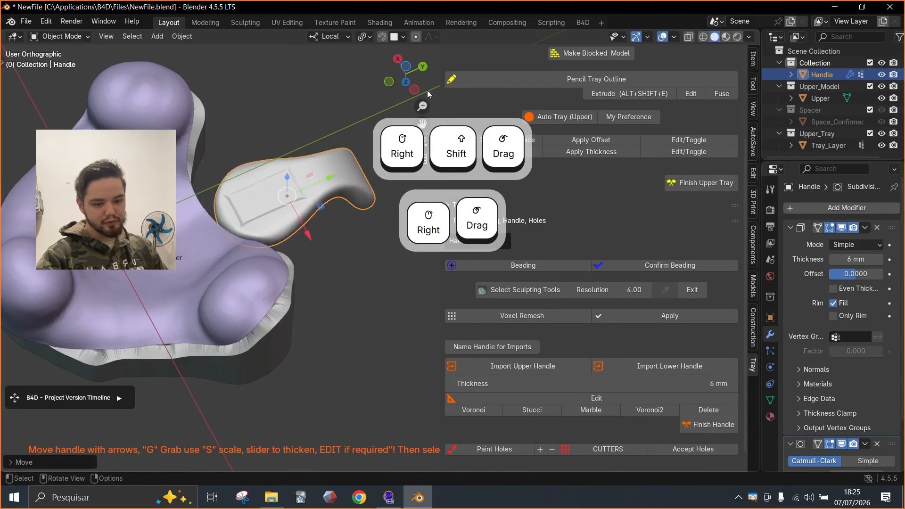
pyautogui.click(419, 69)
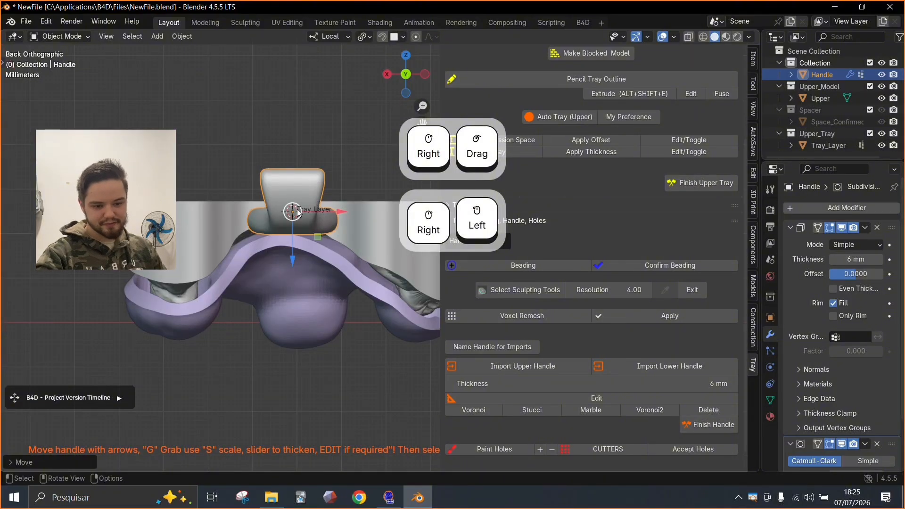
pyautogui.press('r')
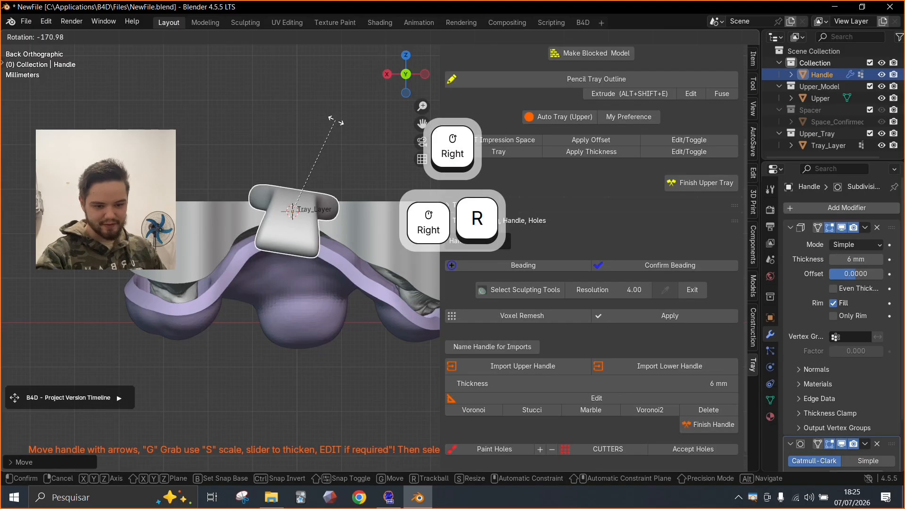
pyautogui.press('Escape')
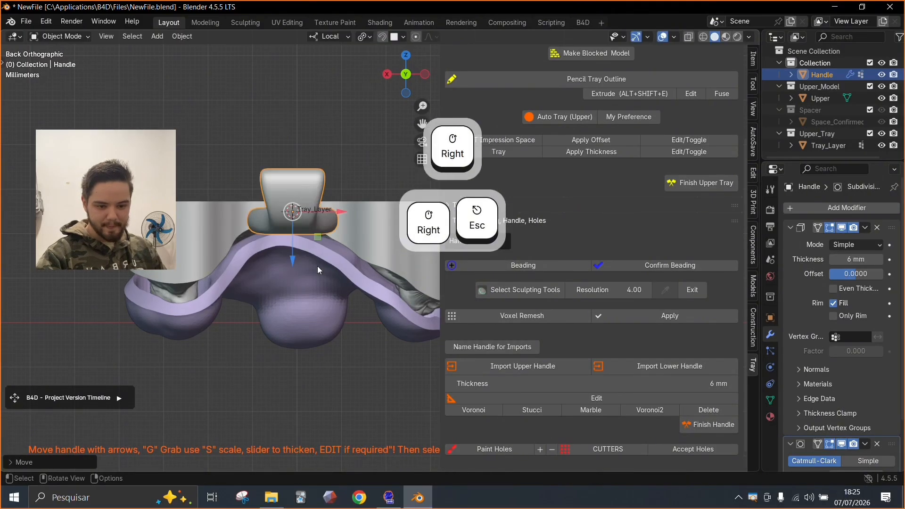
pyautogui.scroll(-2, 314, 276)
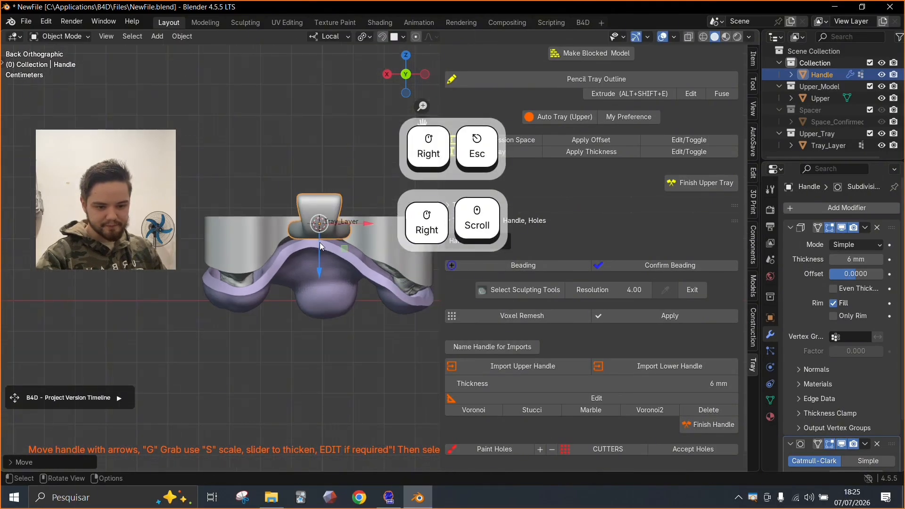
pyautogui.moveTo(319, 245); pyautogui.dragTo(322, 372)
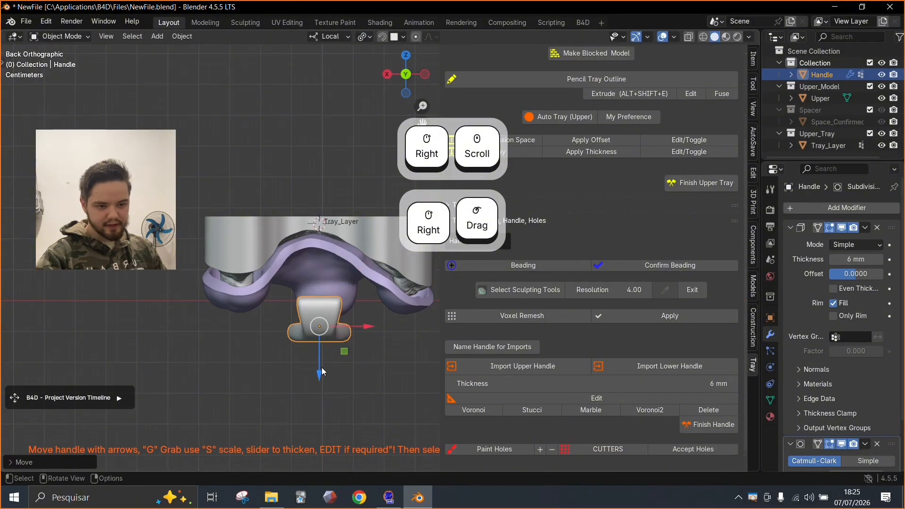
# Slide the handle along its length to the front of the tray and raise it slightly into the front bulge
pyautogui.click(386, 75)
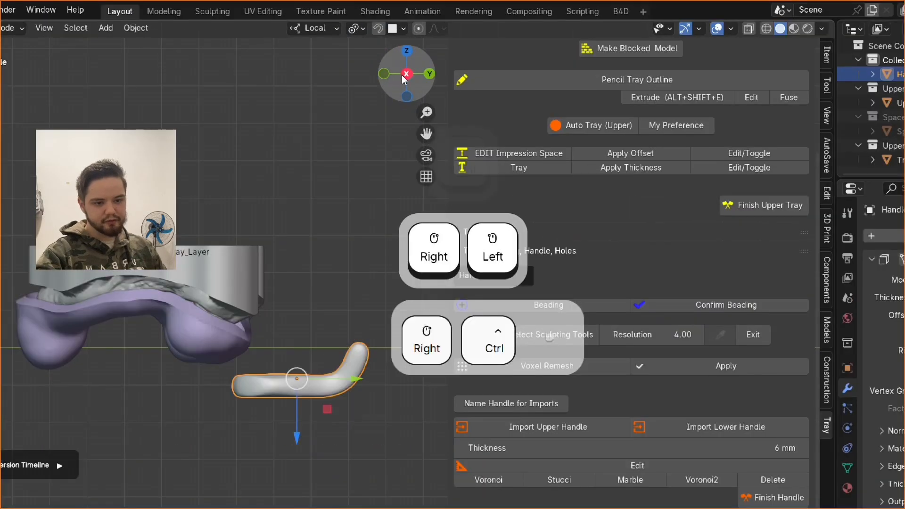
pyautogui.hotkey('ctrl', '1')
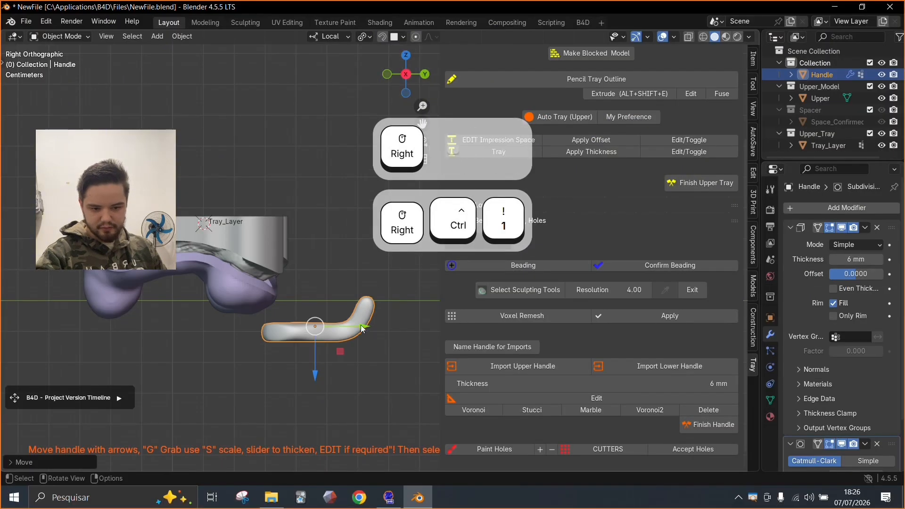
pyautogui.moveTo(360, 333); pyautogui.dragTo(104, 314, button='right')
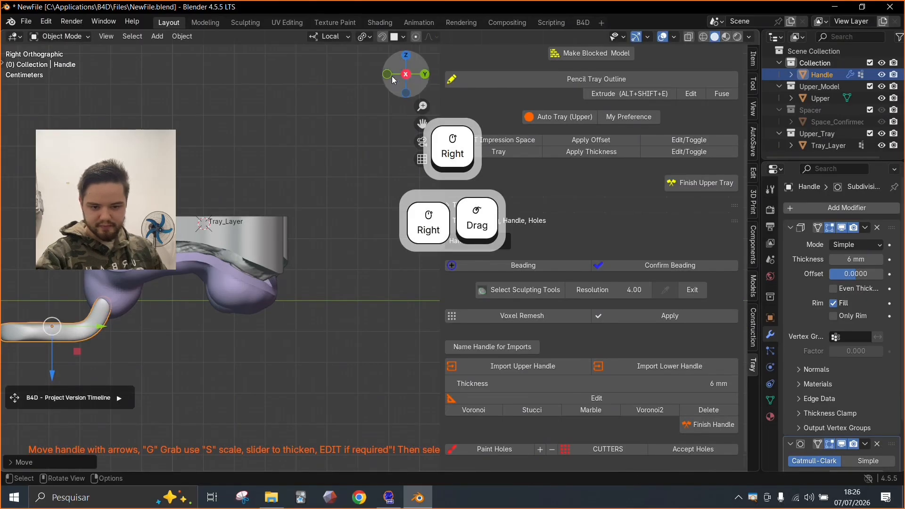
pyautogui.click(388, 73)
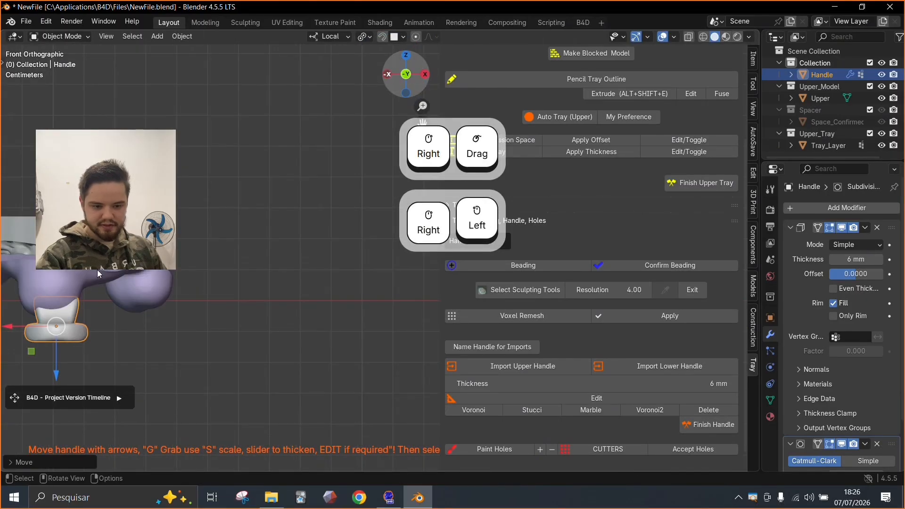
pyautogui.keyDown('shift'); pyautogui.moveTo(184, 294); pyautogui.dragTo(310, 332, button='middle'); pyautogui.keyUp('shift')
pyautogui.moveTo(236, 300)
pyautogui.keyDown('shift'); pyautogui.mouseDown(button='middle')
pyautogui.moveTo(322, 318)
pyautogui.moveTo(235, 301)
pyautogui.moveTo(188, 253)
pyautogui.moveTo(252, 297)
pyautogui.moveTo(245, 296)
pyautogui.mouseUp(button='middle'); pyautogui.keyUp('shift')
pyautogui.scroll(-1, 193, 264)
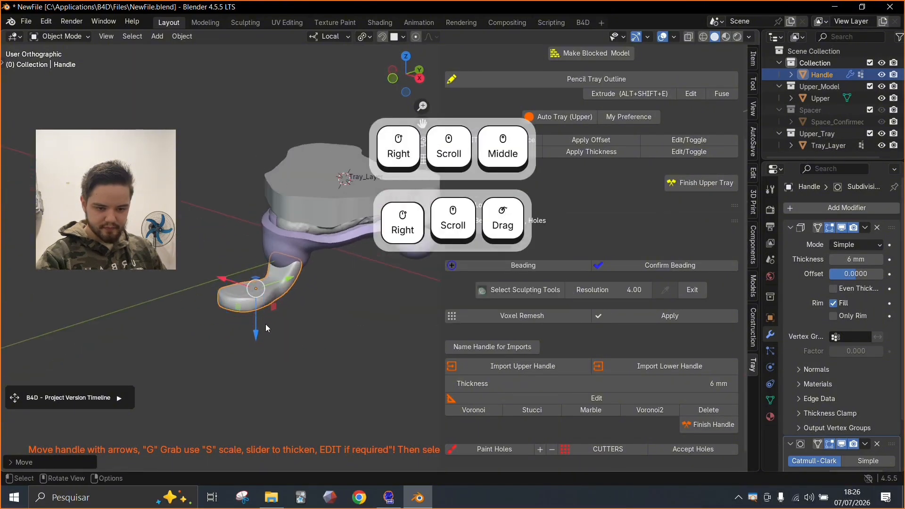
pyautogui.moveTo(259, 323); pyautogui.dragTo(327, 269)
pyautogui.scroll(3, 326, 269)
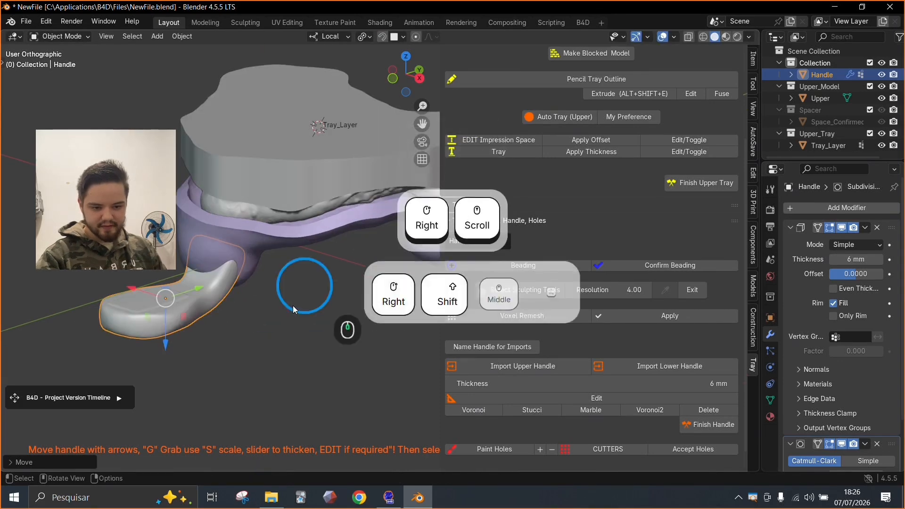
# Hide the upper jaw model and examine where the handle end meets the inside of the tray
pyautogui.keyDown('shift'); pyautogui.moveTo(293, 305); pyautogui.dragTo(283, 333, button='middle'); pyautogui.keyUp('shift')
pyautogui.click(279, 245)
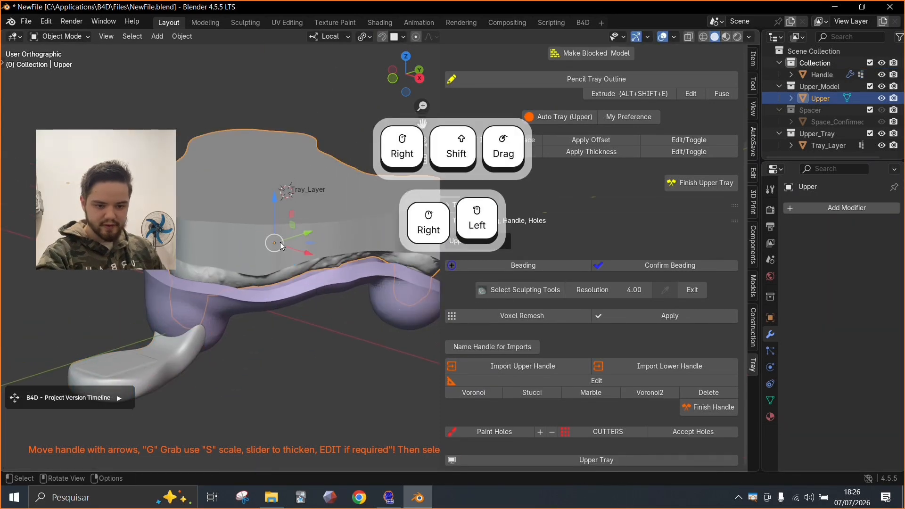
pyautogui.press('h')
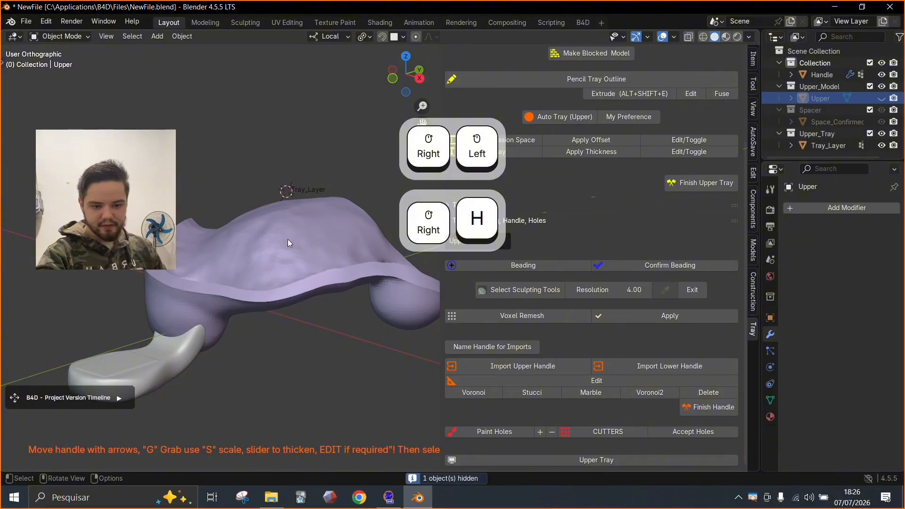
pyautogui.moveTo(287, 239); pyautogui.dragTo(190, 221, button='middle')
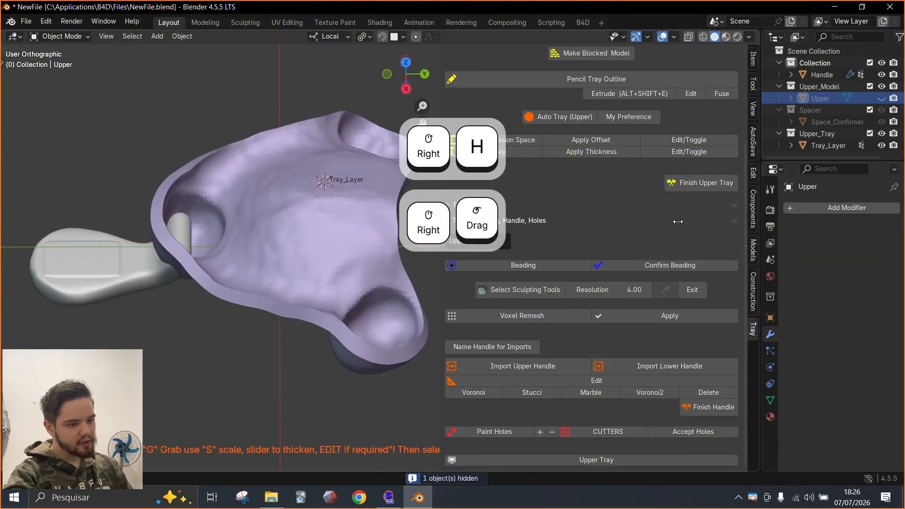
pyautogui.click(848, 123)
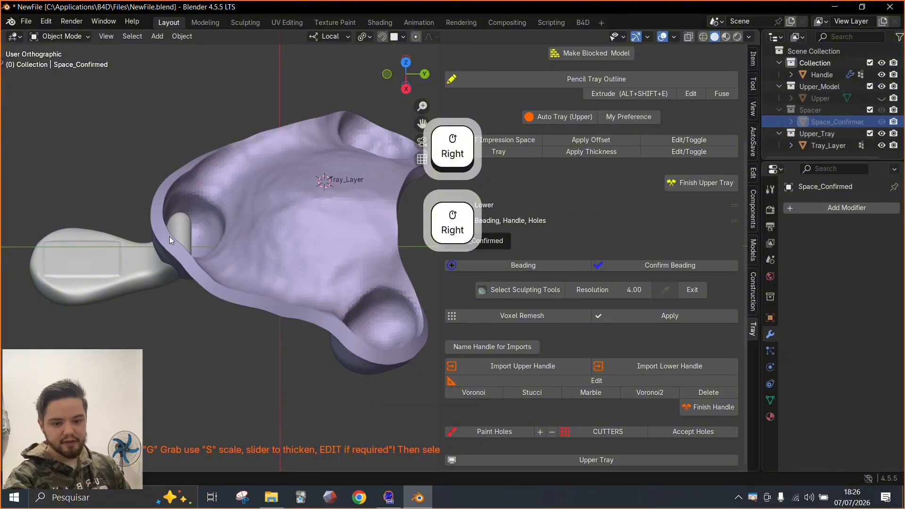
pyautogui.moveTo(248, 261); pyautogui.dragTo(231, 228, button='middle')
pyautogui.moveTo(183, 248); pyautogui.dragTo(209, 262, button='middle')
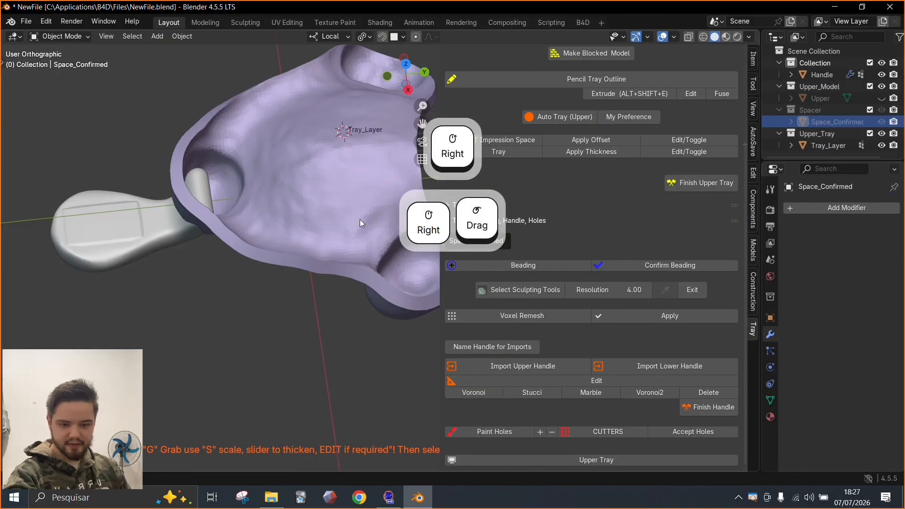
# Shift the handle slightly sideways at the front of the tray in top view and finish the handle to join it
pyautogui.click(148, 225)
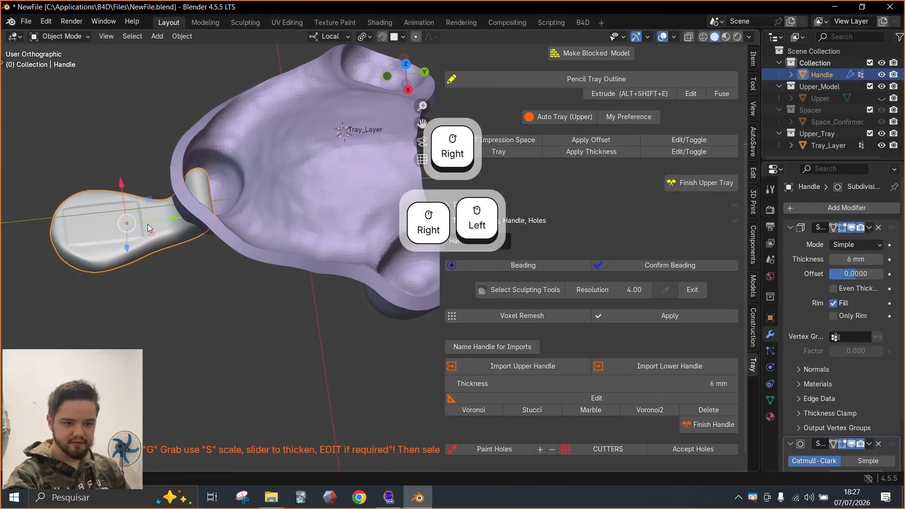
pyautogui.click(408, 66)
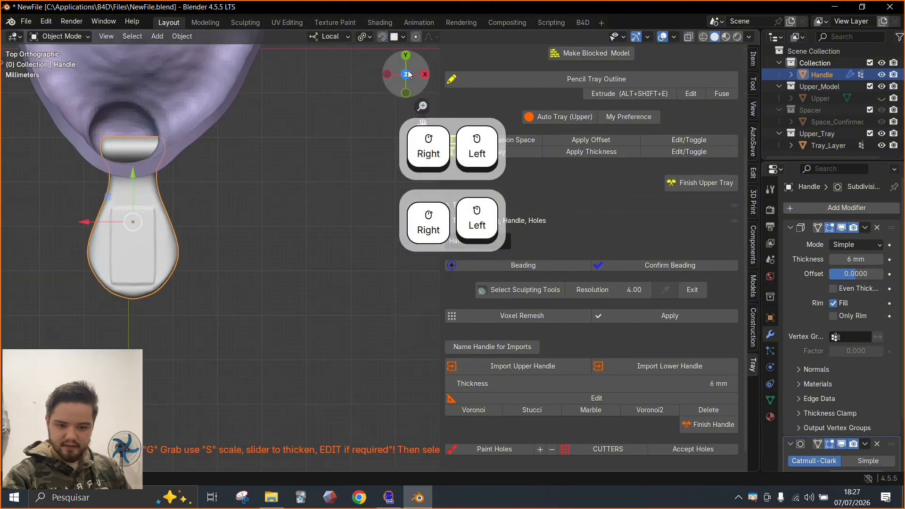
pyautogui.moveTo(89, 221); pyautogui.dragTo(80, 220)
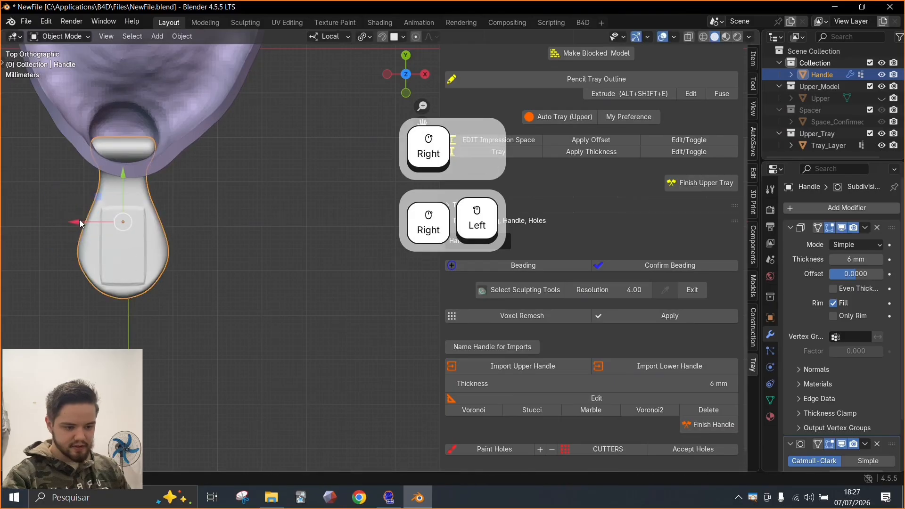
pyautogui.click(715, 426)
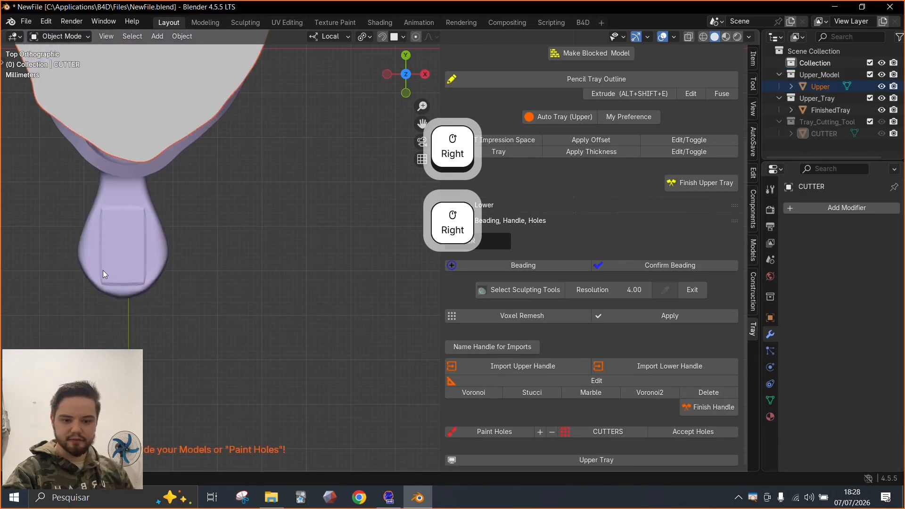
# Hide the upper jaw model and examine the joined handle and the inside of the finished tray from several angles
pyautogui.click(131, 116)
pyautogui.keyDown('shift'); pyautogui.moveTo(236, 248); pyautogui.dragTo(310, 299, button='middle'); pyautogui.keyUp('shift')
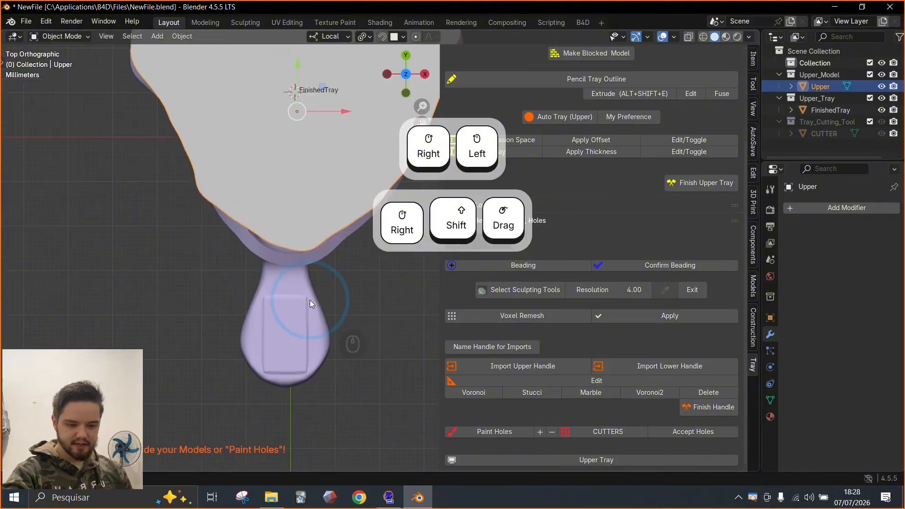
pyautogui.press('h')
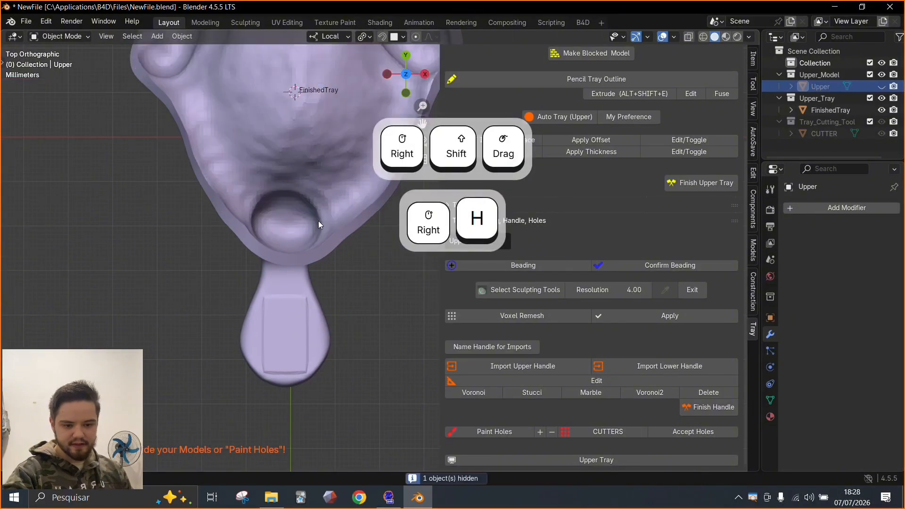
pyautogui.moveTo(319, 312); pyautogui.dragTo(347, 233, button='middle')
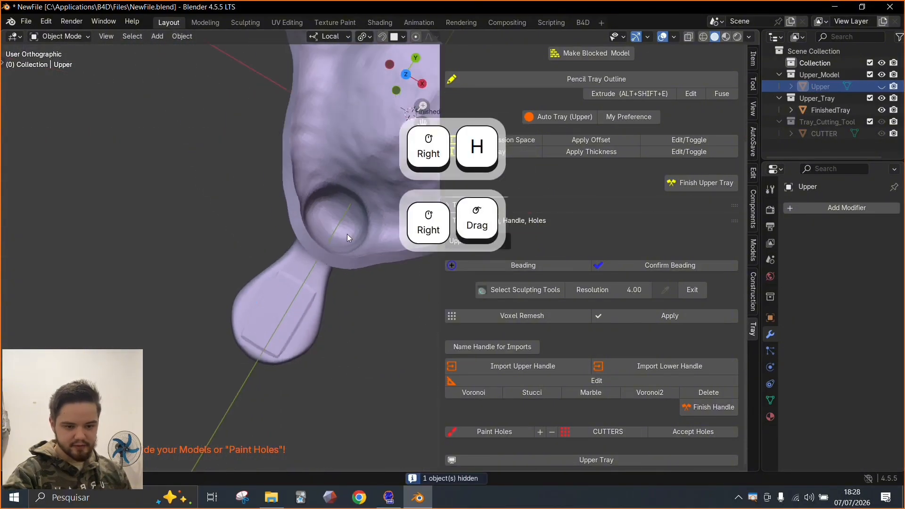
pyautogui.moveTo(292, 315); pyautogui.dragTo(344, 289, button='middle')
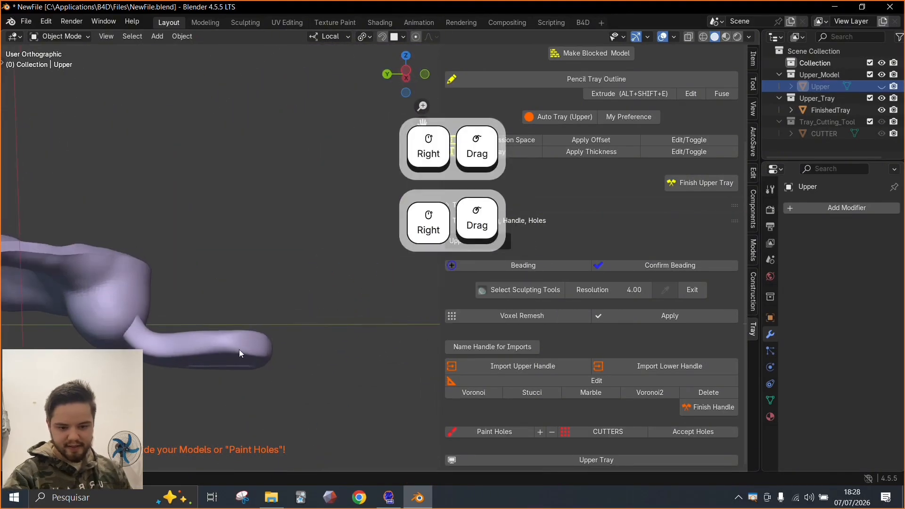
pyautogui.click(211, 347)
pyautogui.click(128, 276)
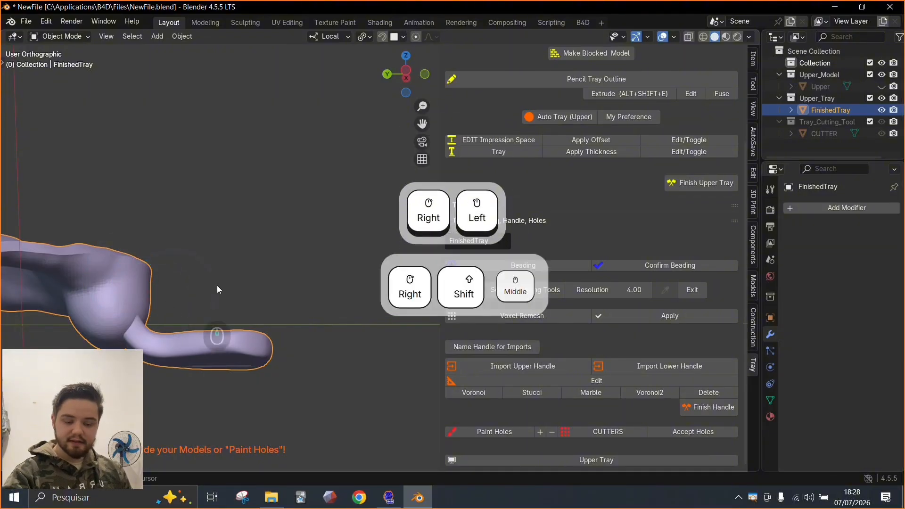
pyautogui.keyDown('shift'); pyautogui.moveTo(217, 285); pyautogui.dragTo(292, 284, button='middle'); pyautogui.keyUp('shift')
pyautogui.keyDown('shift'); pyautogui.scroll(-1, 244, 242); pyautogui.keyUp('shift')
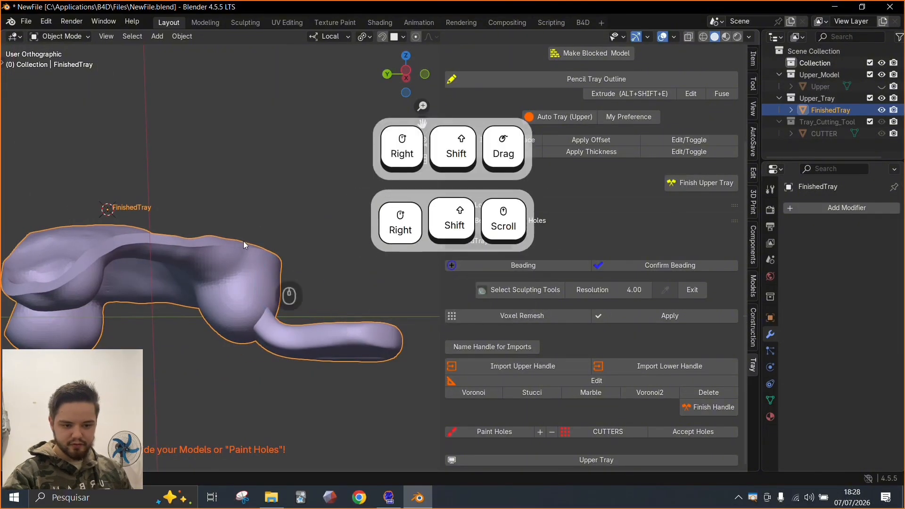
pyautogui.moveTo(245, 251); pyautogui.dragTo(236, 288, button='middle')
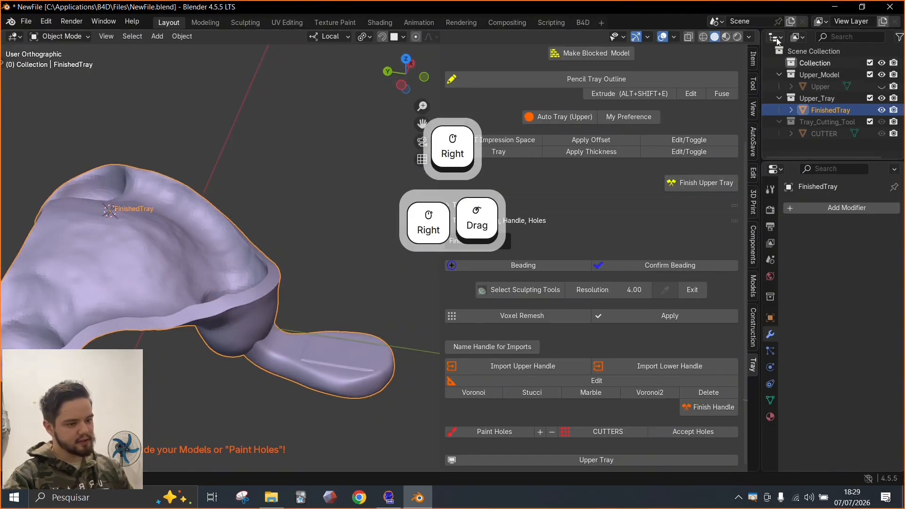
# Show the upper jaw model again together with the finished tray
pyautogui.click(882, 89)
pyautogui.click(883, 89)
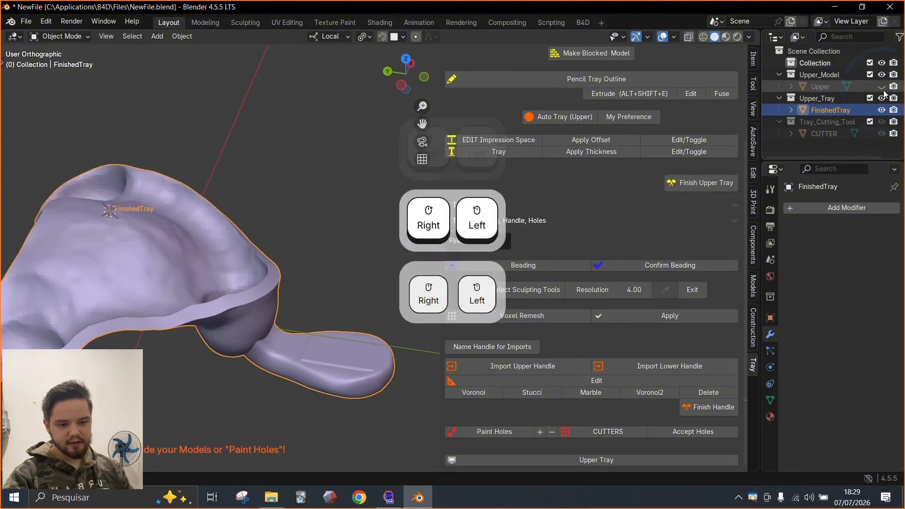
pyautogui.click(883, 89)
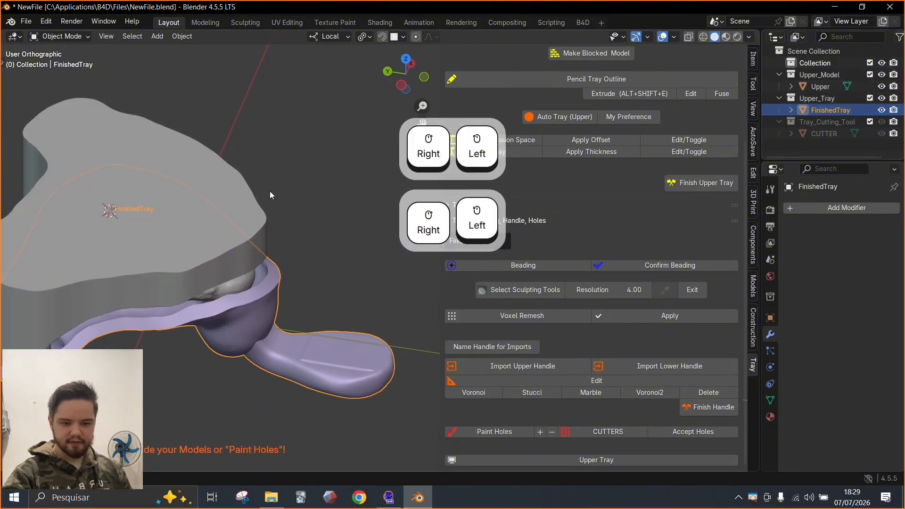
# Toggle the finished tray's visibility against the upper jaw model and examine how the tray fits from the side and below
pyautogui.press('h')
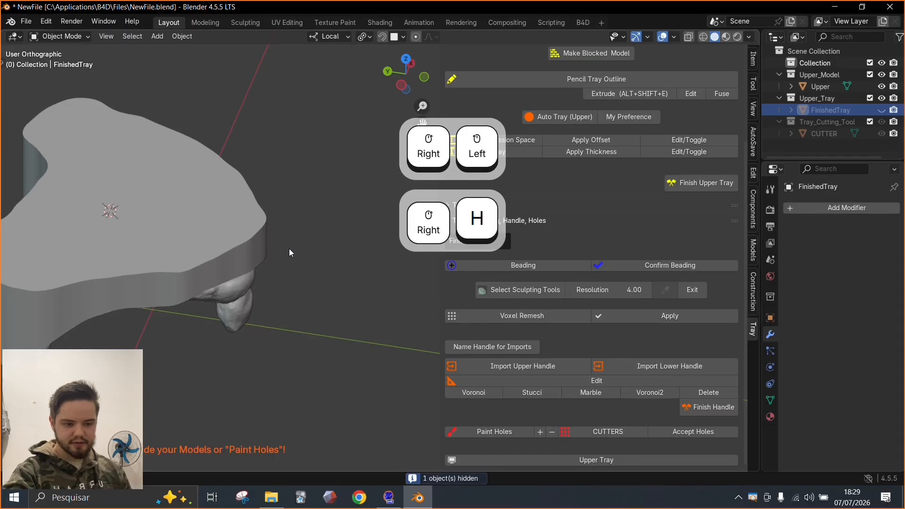
pyautogui.hotkey('alt', 'h')
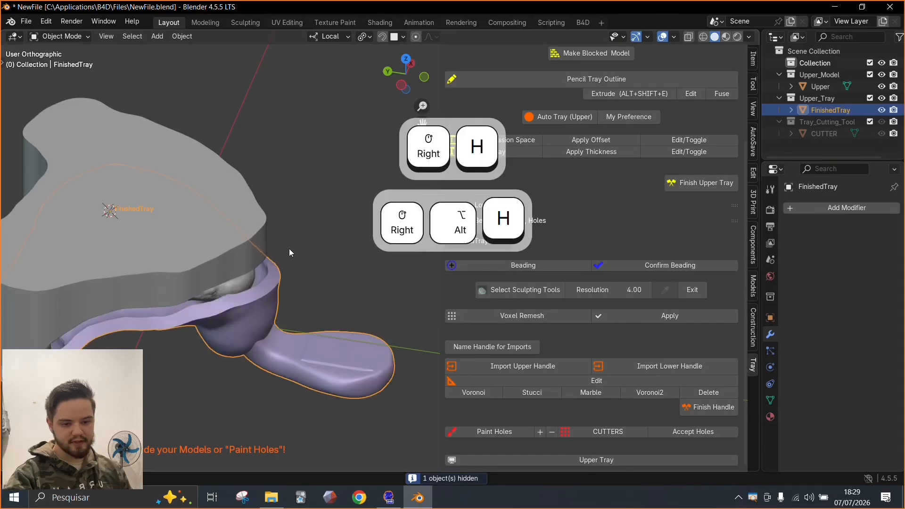
pyautogui.moveTo(307, 312); pyautogui.dragTo(287, 304, button='middle')
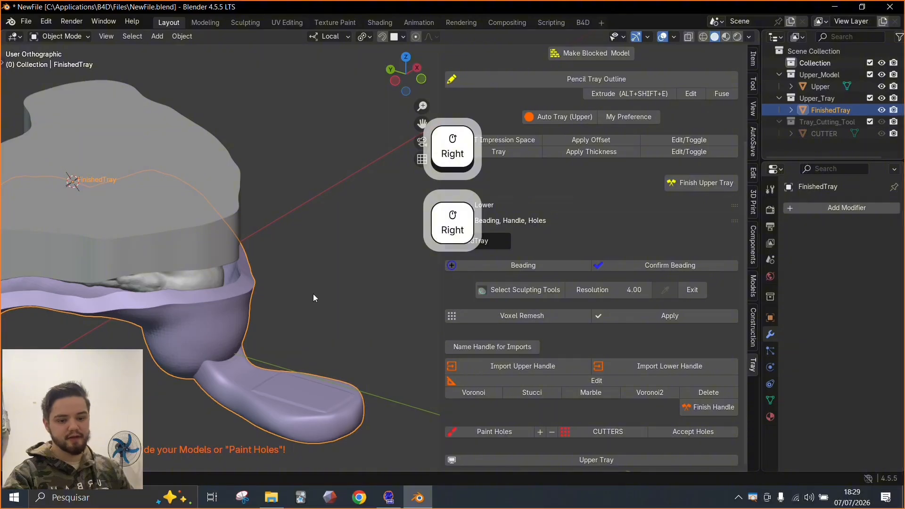
pyautogui.keyDown('shift'); pyautogui.moveTo(225, 262); pyautogui.dragTo(303, 191, button='middle'); pyautogui.keyUp('shift')
pyautogui.click(268, 169)
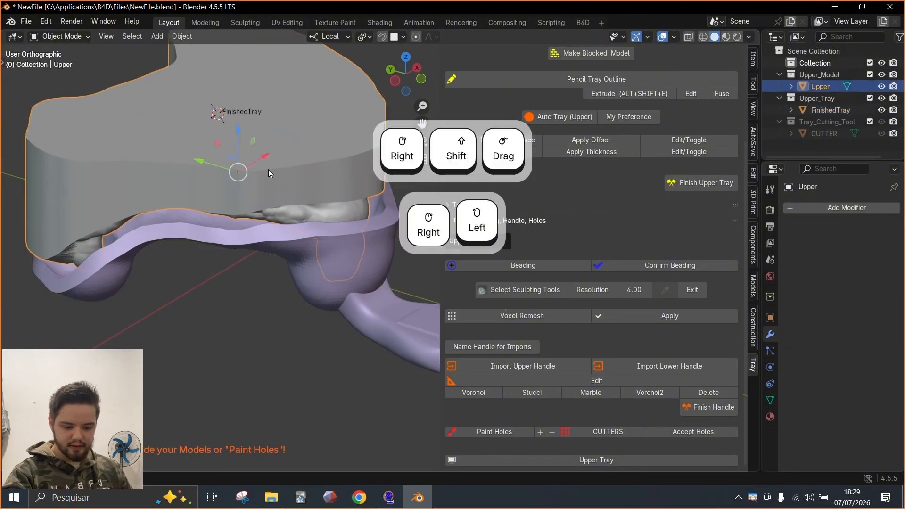
pyautogui.moveTo(284, 303); pyautogui.dragTo(224, 242, button='middle')
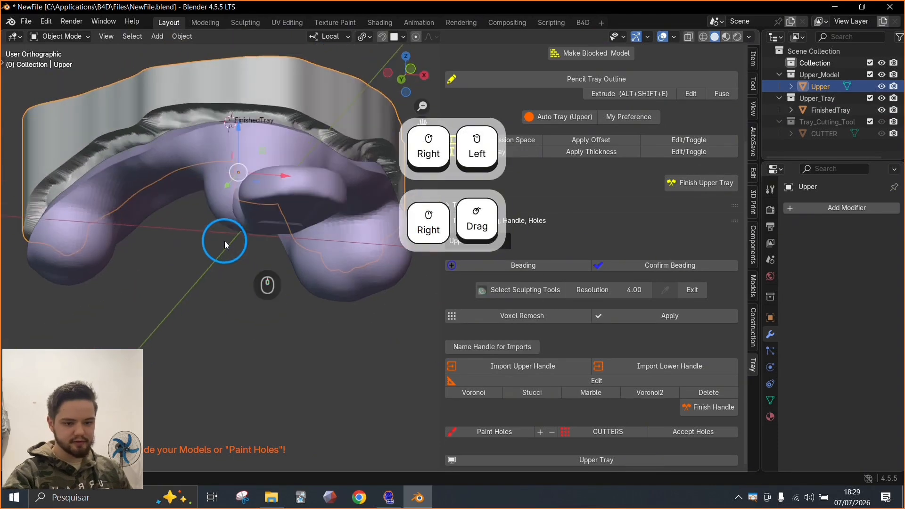
# Select the finished tray, start hole painting, and paint the front inner slope and the palate as retention hole areas
pyautogui.click(281, 181)
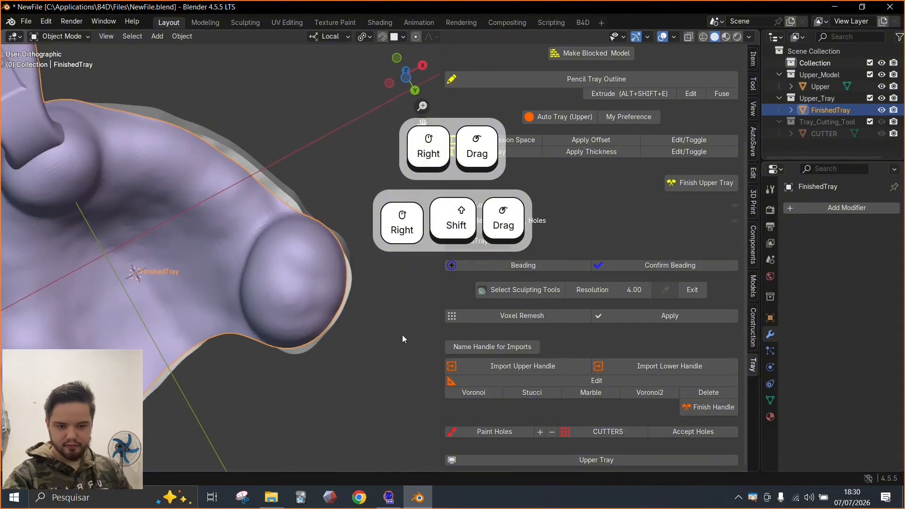
pyautogui.moveTo(219, 186); pyautogui.dragTo(181, 243, button='right')
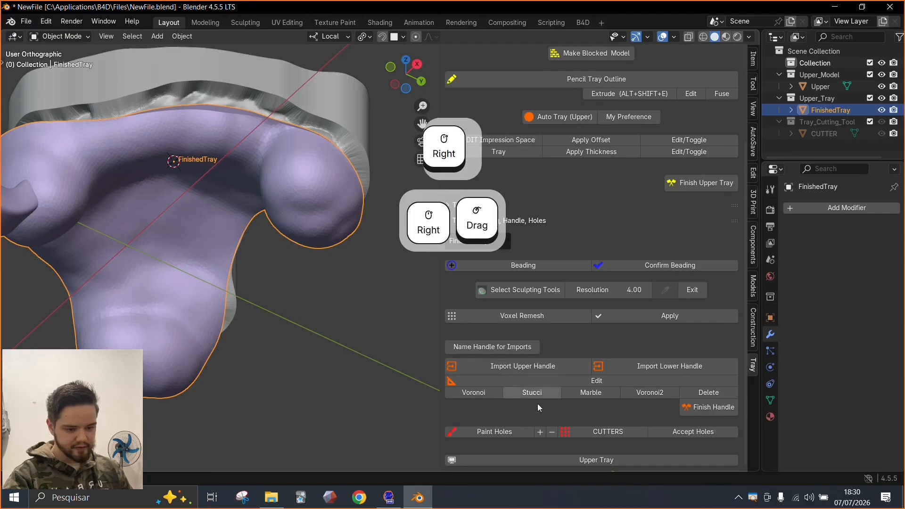
pyautogui.click(503, 432)
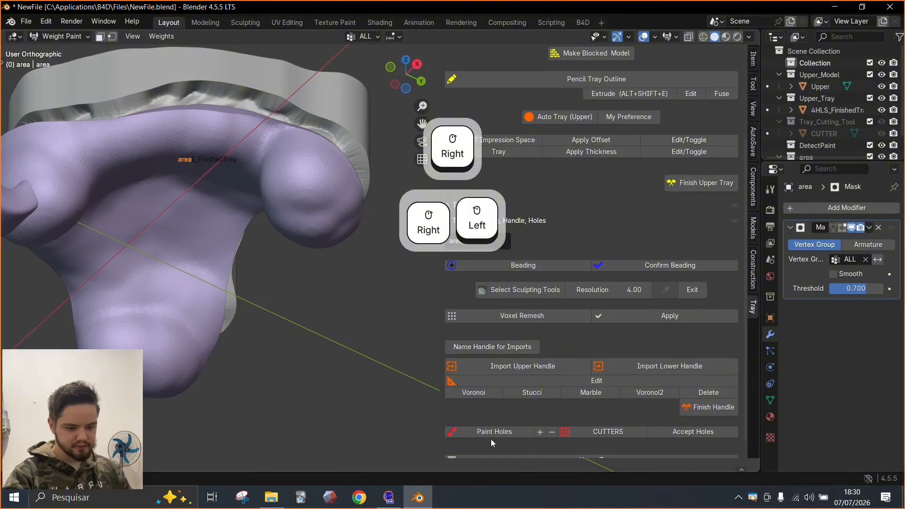
pyautogui.hotkey('ctrl', '1')
pyautogui.hotkey('ctrl', '1')
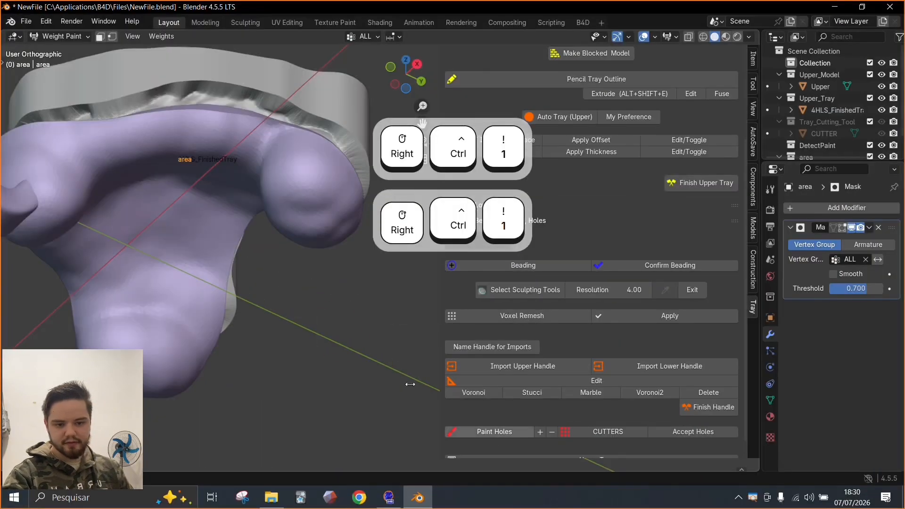
pyautogui.moveTo(153, 161)
pyautogui.mouseDown()
pyautogui.moveTo(158, 153)
pyautogui.moveTo(239, 154)
pyautogui.moveTo(250, 166)
pyautogui.mouseUp()
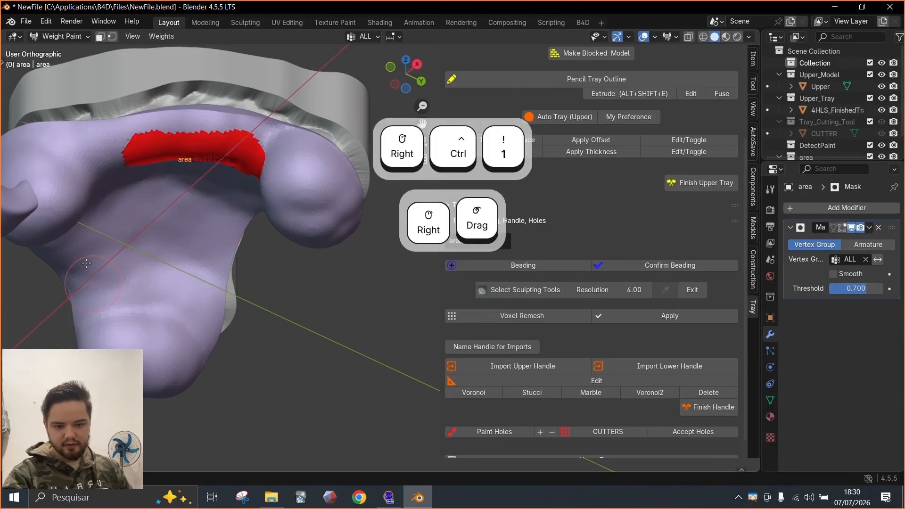
pyautogui.moveTo(84, 253)
pyautogui.mouseDown()
pyautogui.moveTo(91, 283)
pyautogui.moveTo(146, 218)
pyautogui.moveTo(180, 208)
pyautogui.moveTo(191, 215)
pyautogui.moveTo(137, 203)
pyautogui.moveTo(191, 174)
pyautogui.moveTo(193, 202)
pyautogui.moveTo(209, 170)
pyautogui.mouseUp()
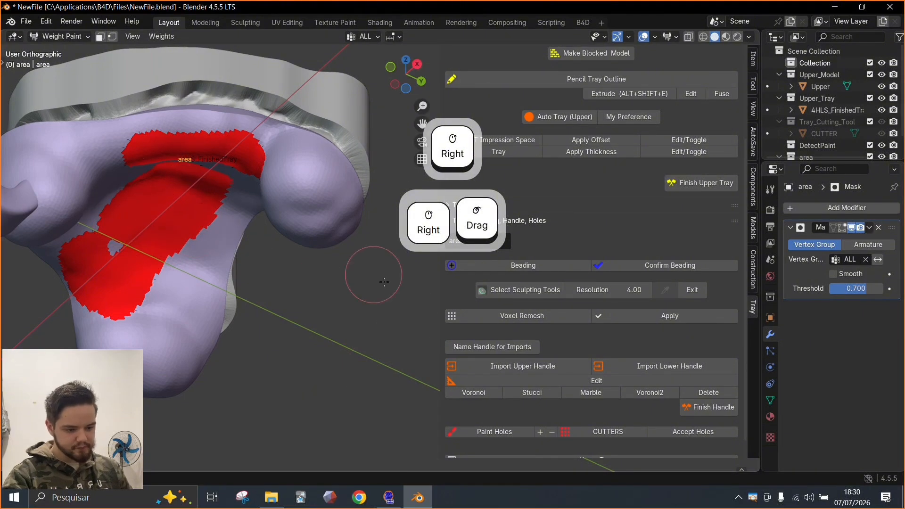
# Generate the hole cutters over the painted areas and accept them to perforate the tray
pyautogui.click(605, 431)
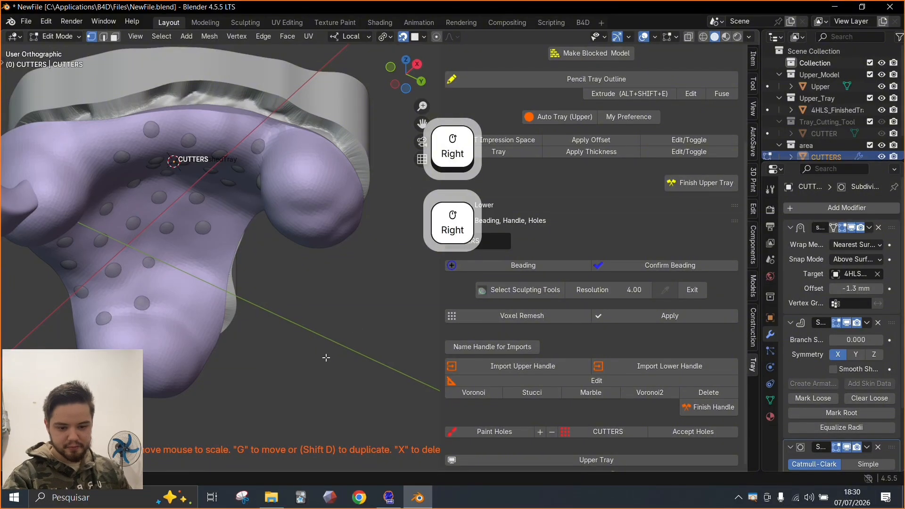
pyautogui.keyDown('shift'); pyautogui.moveTo(216, 397); pyautogui.dragTo(249, 325, button='middle'); pyautogui.keyUp('shift')
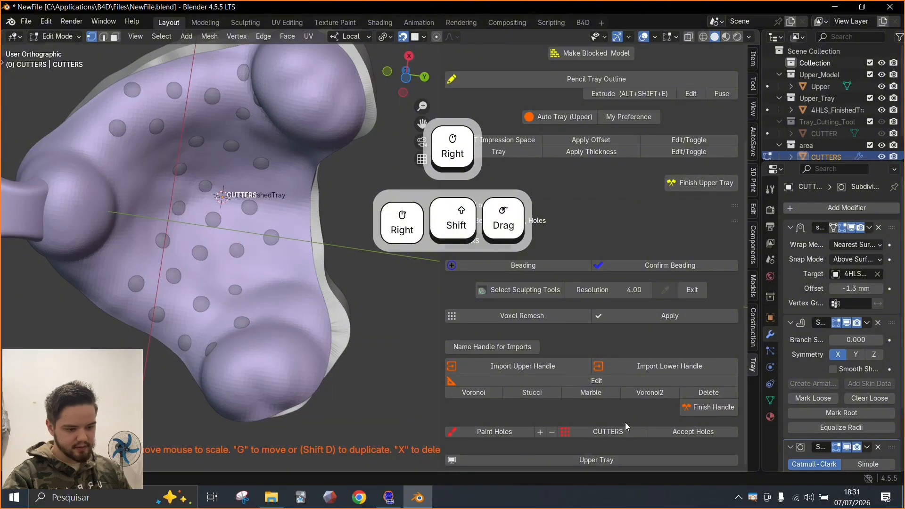
pyautogui.click(679, 430)
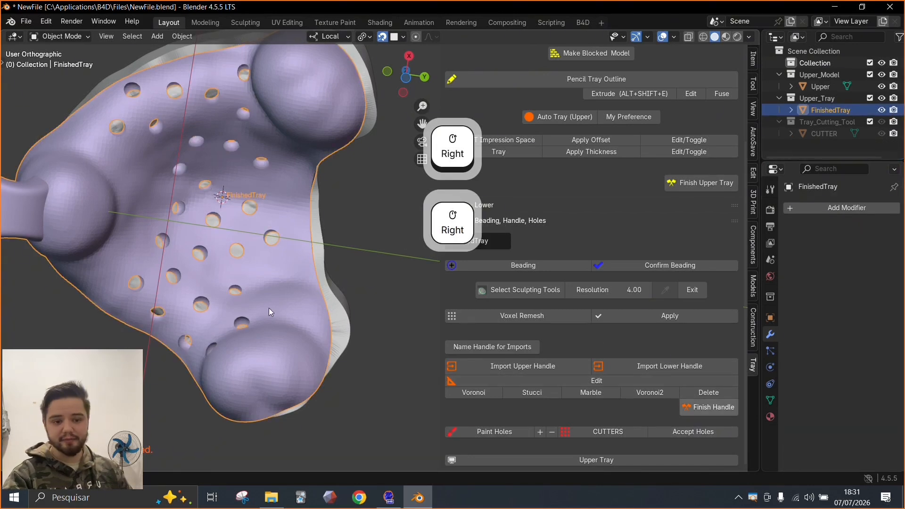
pyautogui.moveTo(227, 210)
pyautogui.mouseDown(button='middle')
pyautogui.moveTo(243, 238)
pyautogui.moveTo(243, 288)
pyautogui.moveTo(217, 217)
pyautogui.mouseUp(button='middle')
pyautogui.scroll(3, 217, 218)
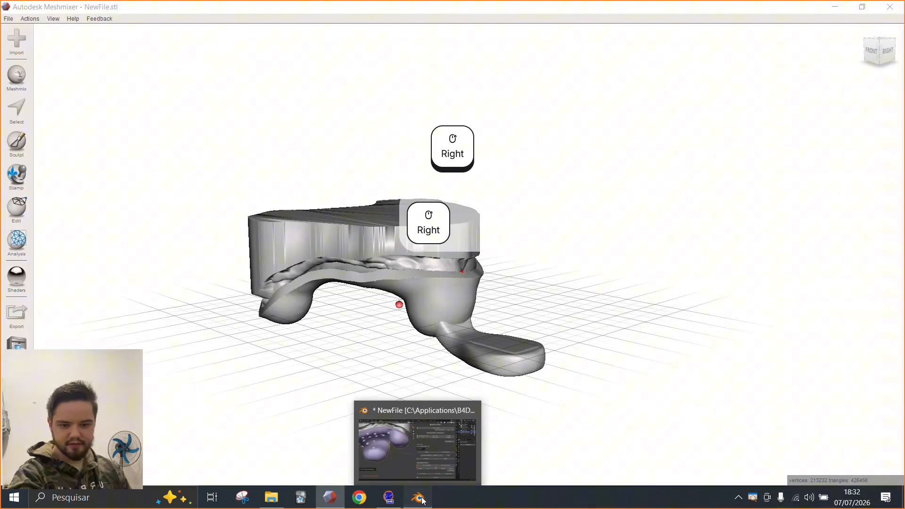
# Switch back to Blender and export only the perforated FinishedTray to the Desktop as Export.stl
pyautogui.click(417, 497)
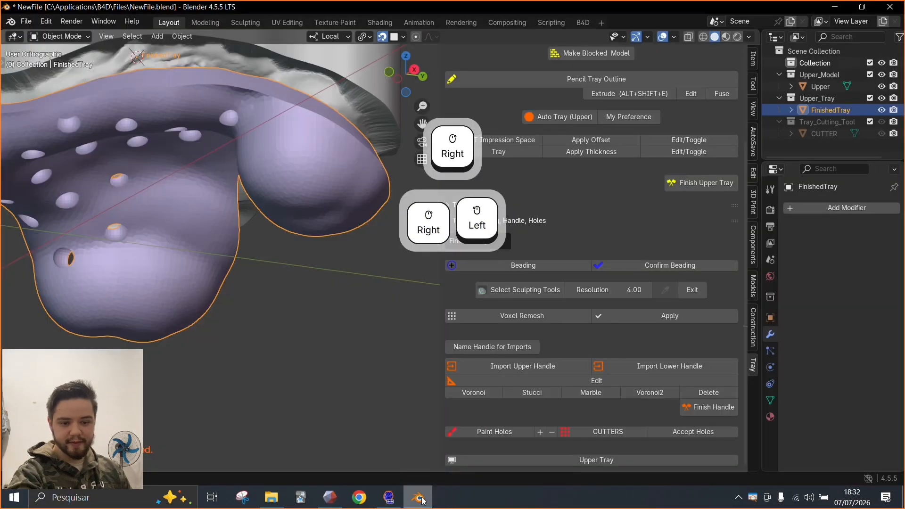
pyautogui.scroll(-2, 275, 245)
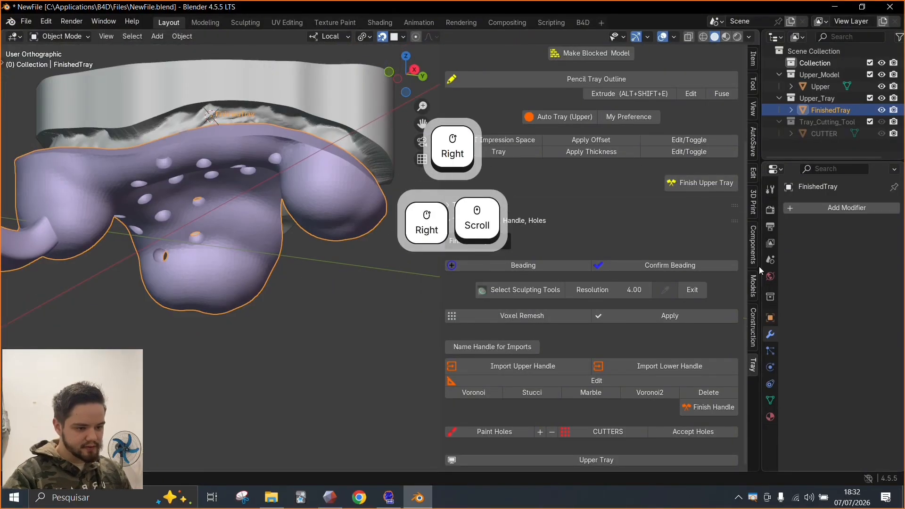
pyautogui.click(753, 290)
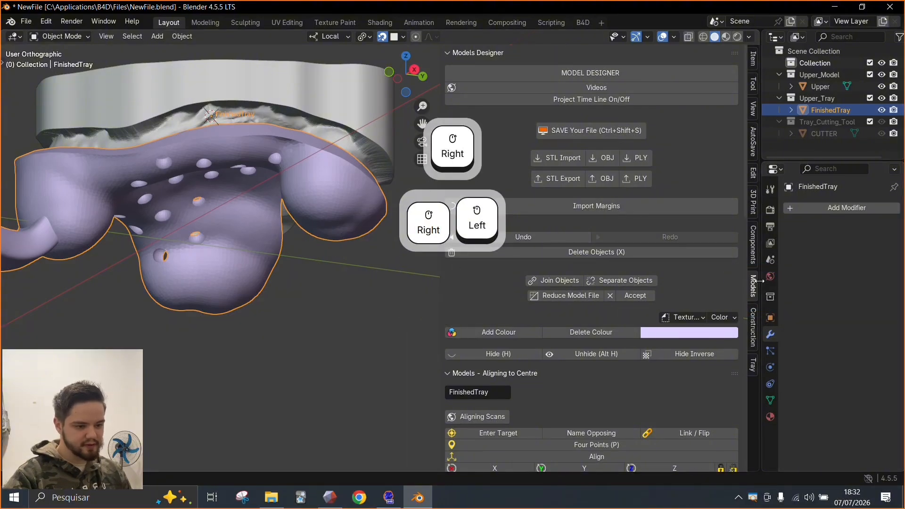
pyautogui.scroll(2, 666, 253)
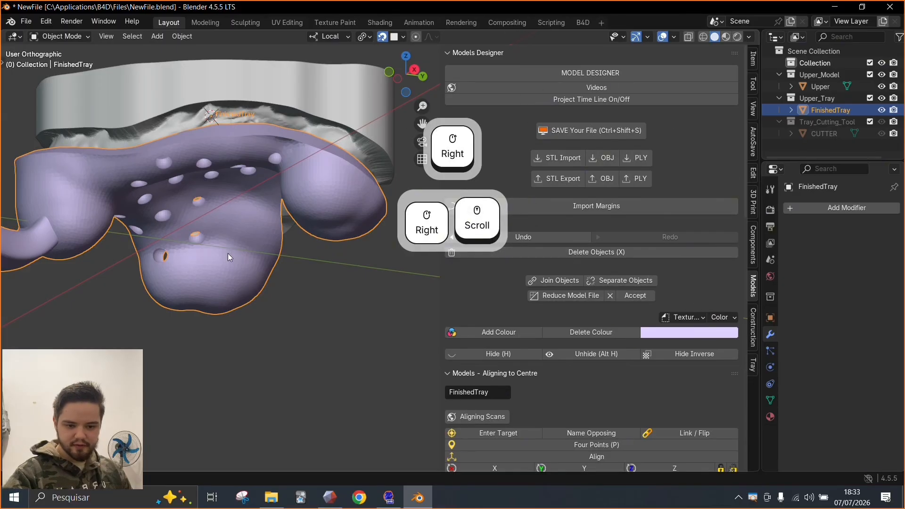
pyautogui.keyDown('shift'); pyautogui.moveTo(227, 253); pyautogui.dragTo(312, 301, button='middle'); pyautogui.keyUp('shift')
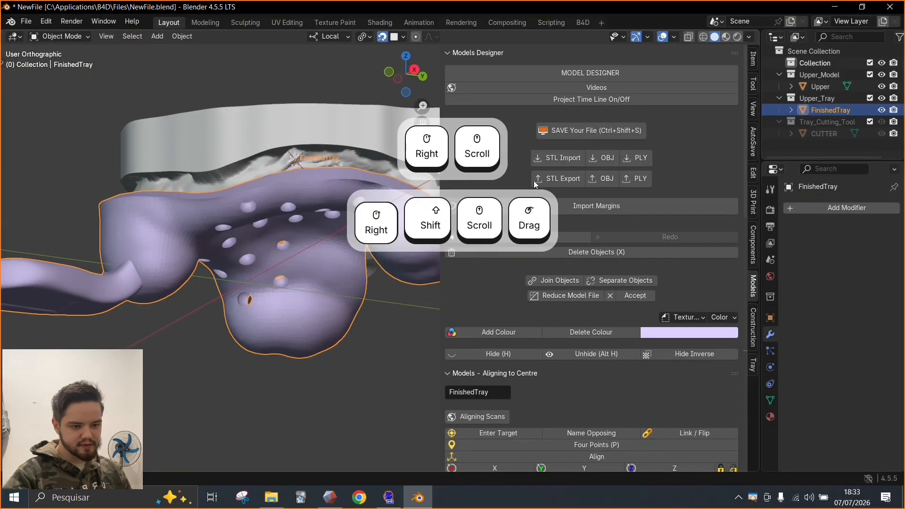
pyautogui.click(569, 180)
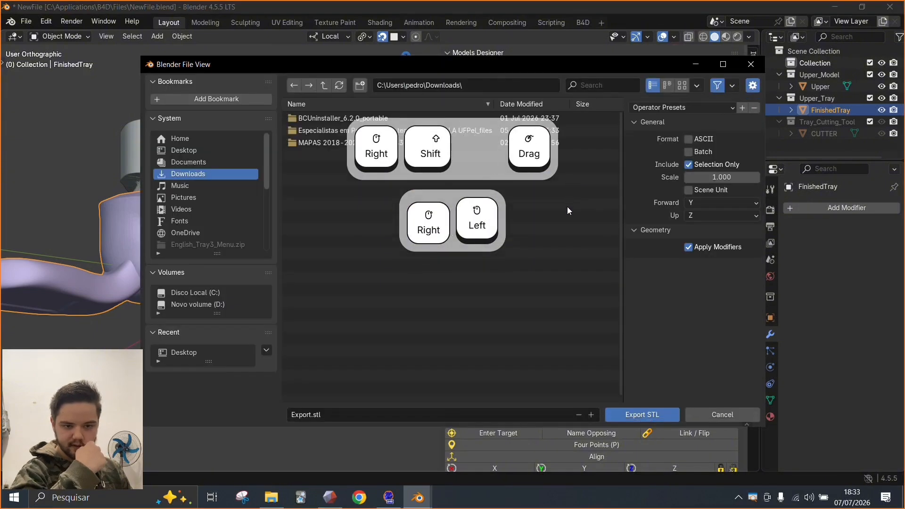
pyautogui.click(222, 148)
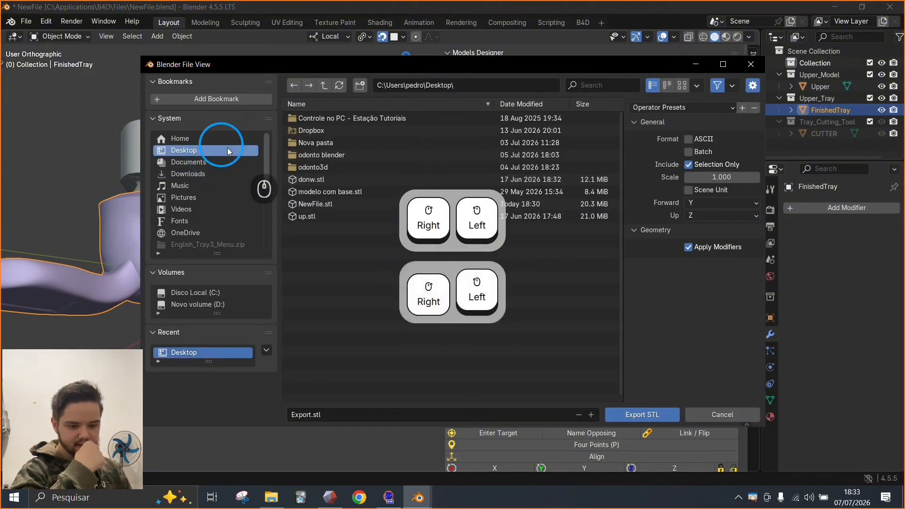
pyautogui.click(613, 415)
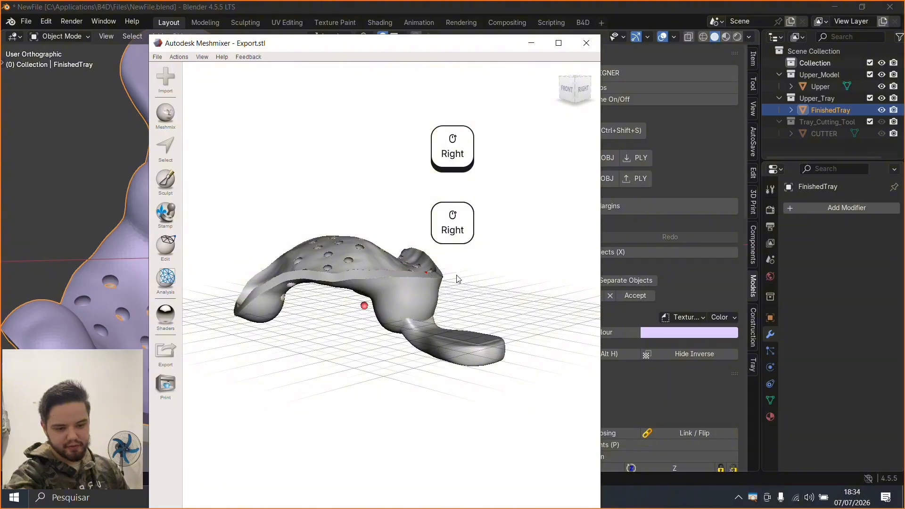
# Examine the exported tray in Meshmixer, checking the handle, the rim and the holes from the side and front
pyautogui.moveTo(456, 275); pyautogui.dragTo(391, 313, button='right')
pyautogui.moveTo(422, 302)
pyautogui.mouseDown(button='middle')
pyautogui.moveTo(470, 296)
pyautogui.moveTo(442, 289)
pyautogui.moveTo(394, 298)
pyautogui.moveTo(414, 292)
pyautogui.mouseUp(button='middle')
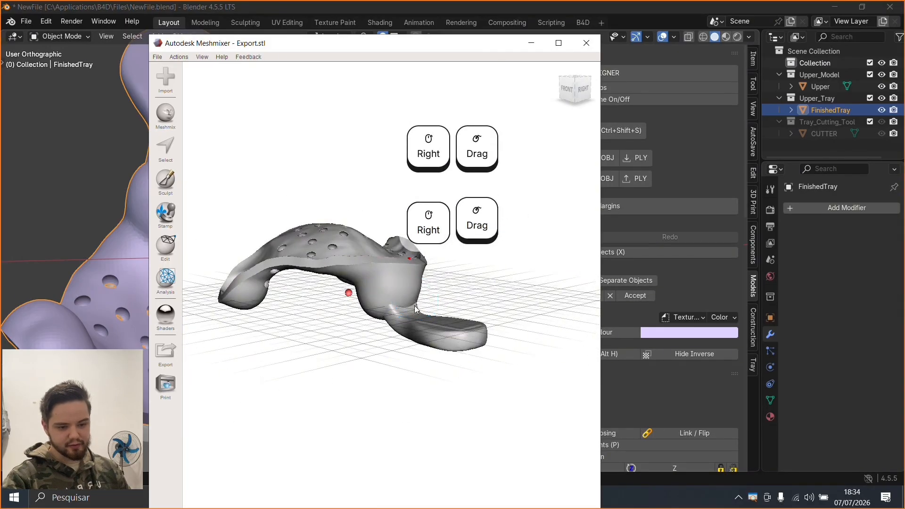
pyautogui.keyDown('shift'); pyautogui.moveTo(411, 301); pyautogui.dragTo(338, 370, button='right'); pyautogui.keyUp('shift')
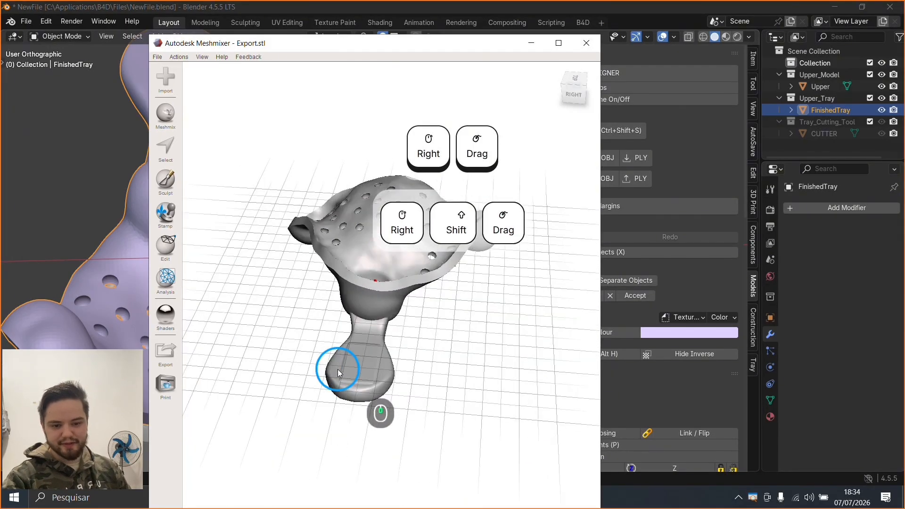
pyautogui.click(78, 200)
pyautogui.moveTo(79, 201); pyautogui.dragTo(123, 225, button='middle')
pyautogui.keyDown('shift'); pyautogui.moveTo(242, 283); pyautogui.dragTo(329, 423, button='middle'); pyautogui.keyUp('shift')
pyautogui.click(344, 491)
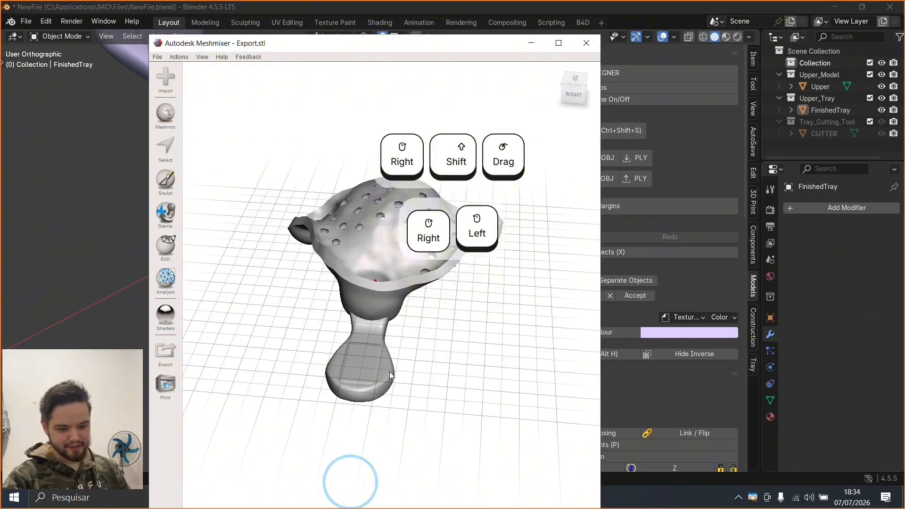
pyautogui.moveTo(415, 343); pyautogui.dragTo(426, 328, button='middle')
pyautogui.scroll(1, 438, 326)
pyautogui.moveTo(455, 324)
pyautogui.keyDown('shift'); pyautogui.mouseDown(button='right')
pyautogui.moveTo(414, 323)
pyautogui.moveTo(462, 324)
pyautogui.mouseUp(button='right'); pyautogui.keyUp('shift')
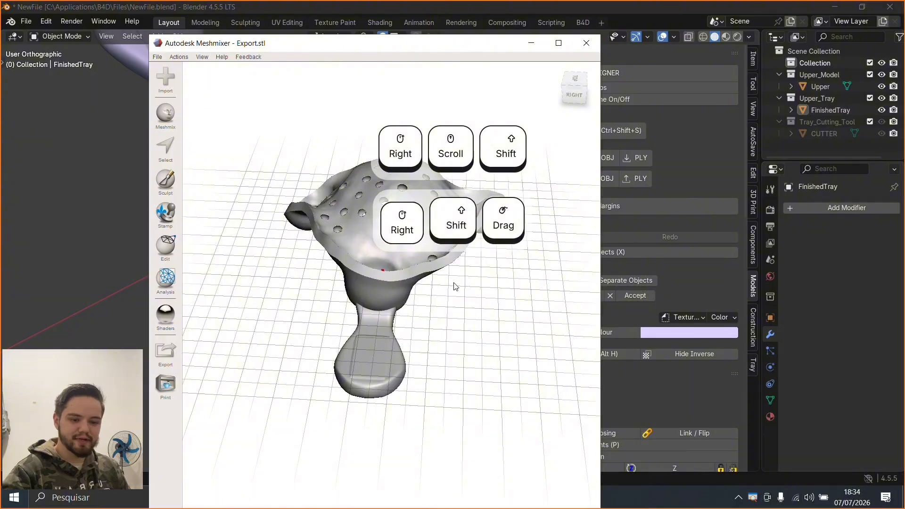
pyautogui.scroll(1, 455, 289)
pyautogui.scroll(1, 451, 317)
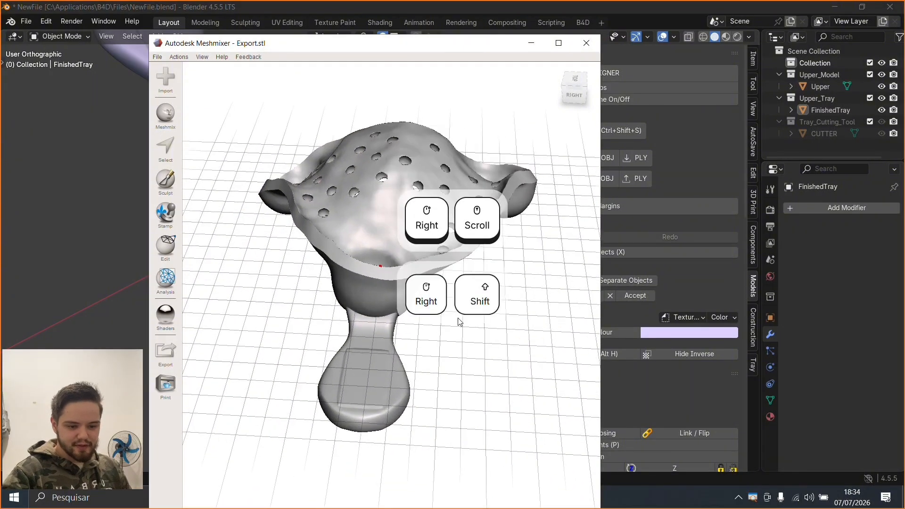
# Examine the inside of the exported tray, its holes and its underside from the back and top in Meshmixer
pyautogui.keyDown('shift'); pyautogui.moveTo(459, 322); pyautogui.dragTo(255, 289, button='right'); pyautogui.keyUp('shift')
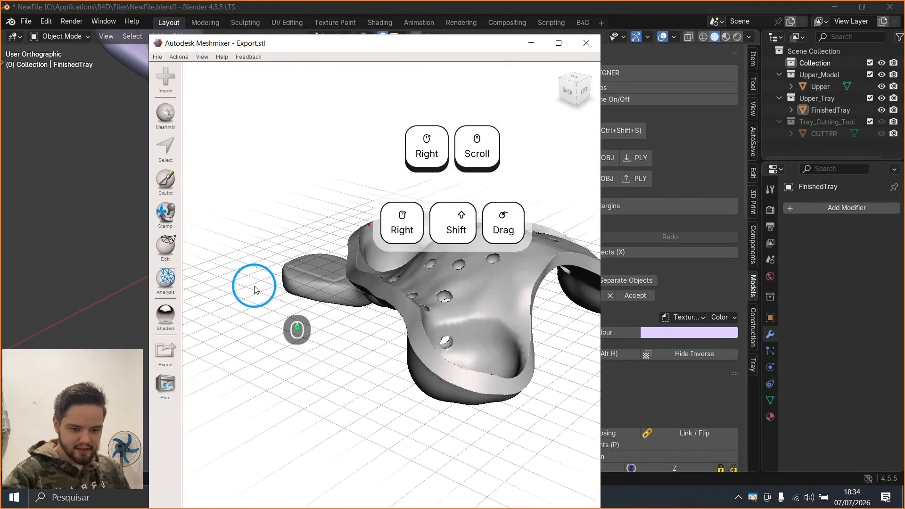
pyautogui.keyDown('shift'); pyautogui.moveTo(255, 286); pyautogui.dragTo(219, 284, button='middle'); pyautogui.keyUp('shift')
pyautogui.click(475, 327)
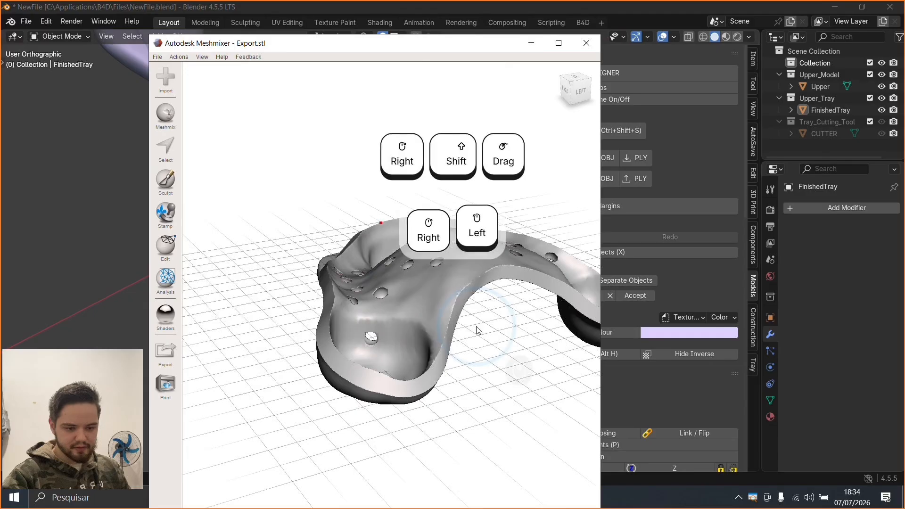
pyautogui.click(449, 310)
pyautogui.moveTo(442, 345); pyautogui.dragTo(333, 356, button='middle')
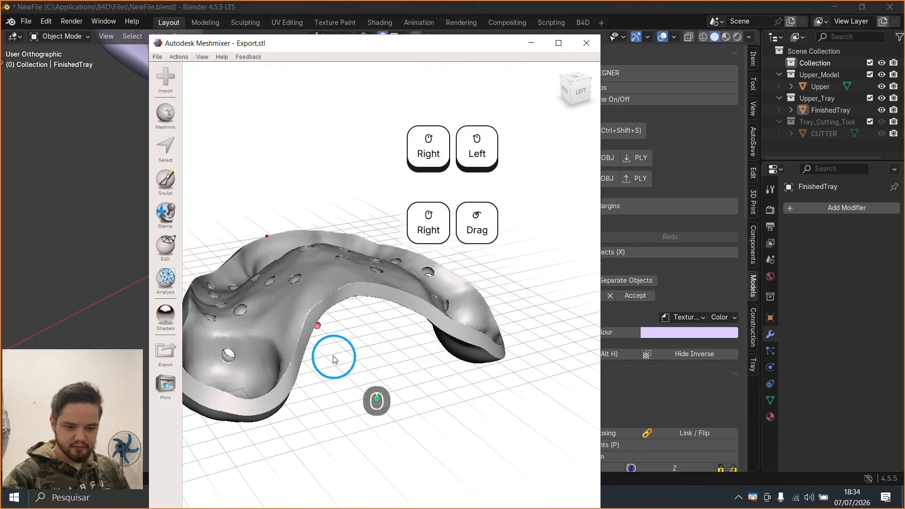
pyautogui.keyDown('shift'); pyautogui.moveTo(395, 323); pyautogui.dragTo(340, 386, button='right'); pyautogui.keyUp('shift')
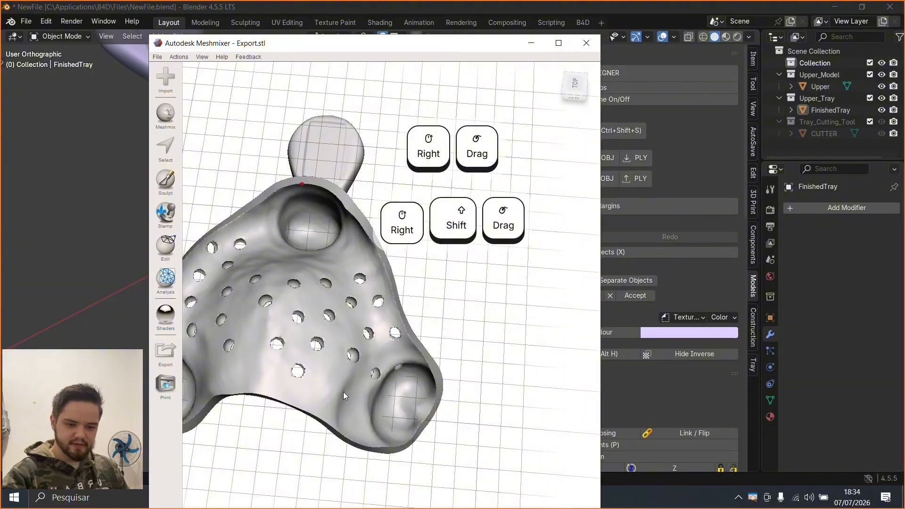
pyautogui.moveTo(343, 391); pyautogui.dragTo(414, 344, button='right')
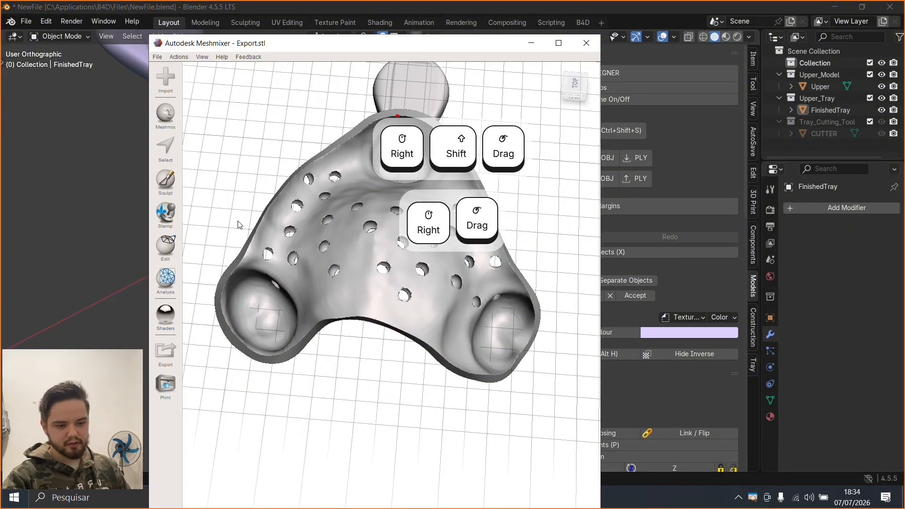
pyautogui.moveTo(343, 296)
pyautogui.mouseDown(button='right')
pyautogui.moveTo(381, 338)
pyautogui.moveTo(350, 298)
pyautogui.mouseUp(button='right')
pyautogui.moveTo(338, 270); pyautogui.dragTo(492, 237, button='middle')
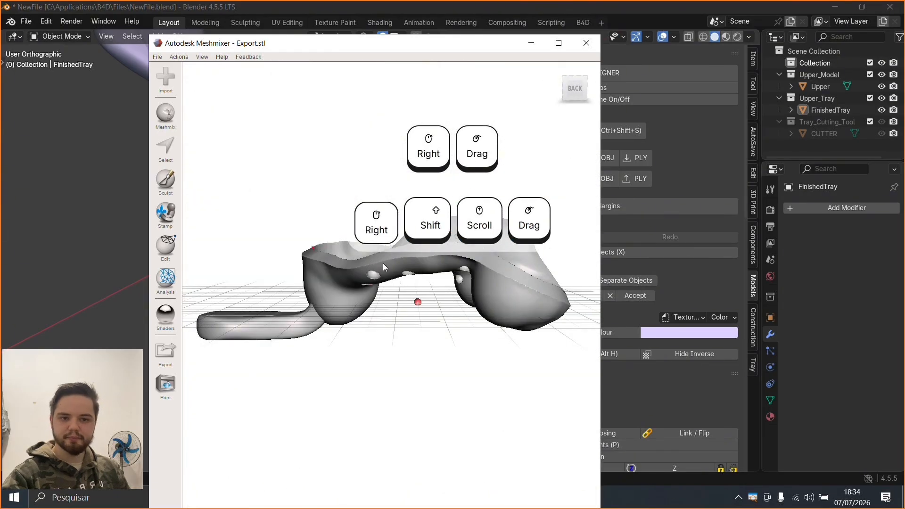